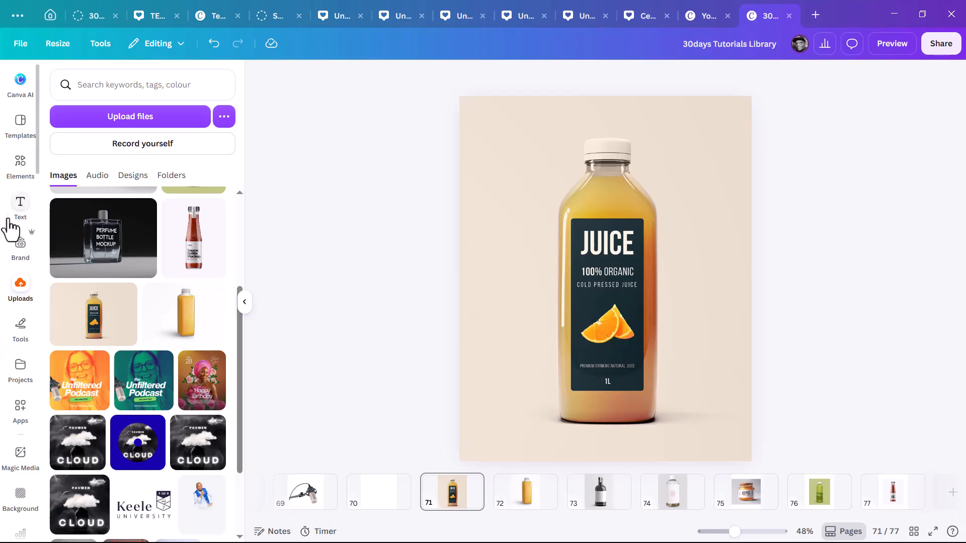
# - Draw a red pen line along the top edge of the juice bottle's label and handwrite "3cm" beside the bottle neck
pyautogui.click(21, 286)
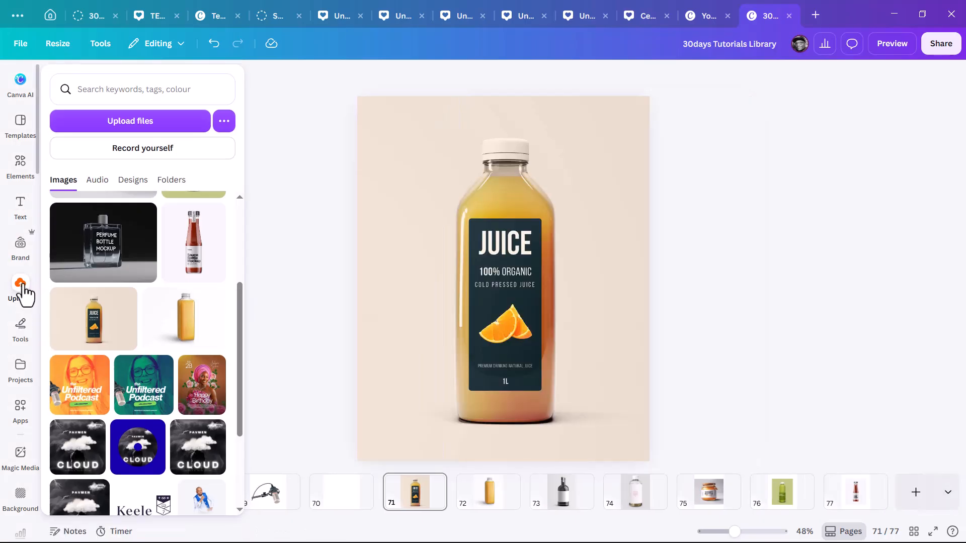
pyautogui.click(21, 287)
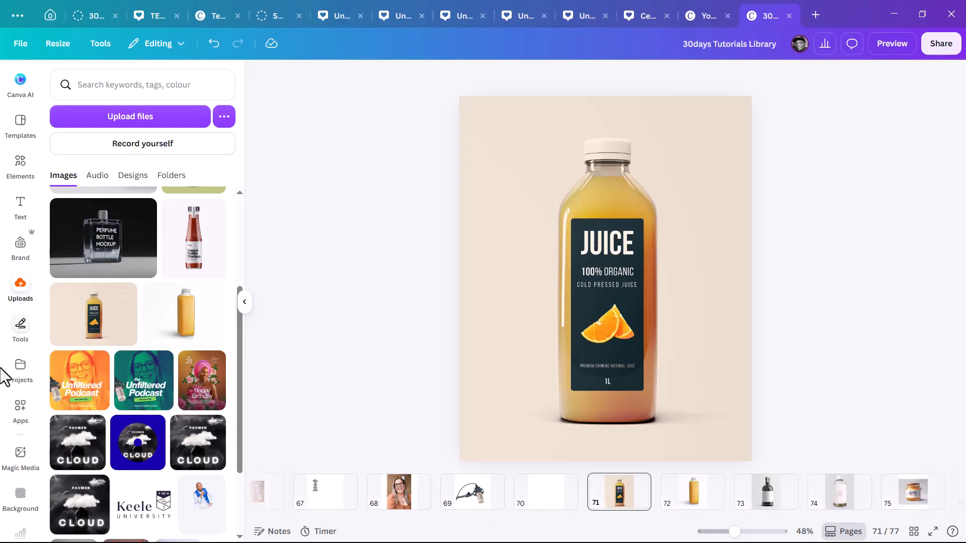
pyautogui.click(18, 337)
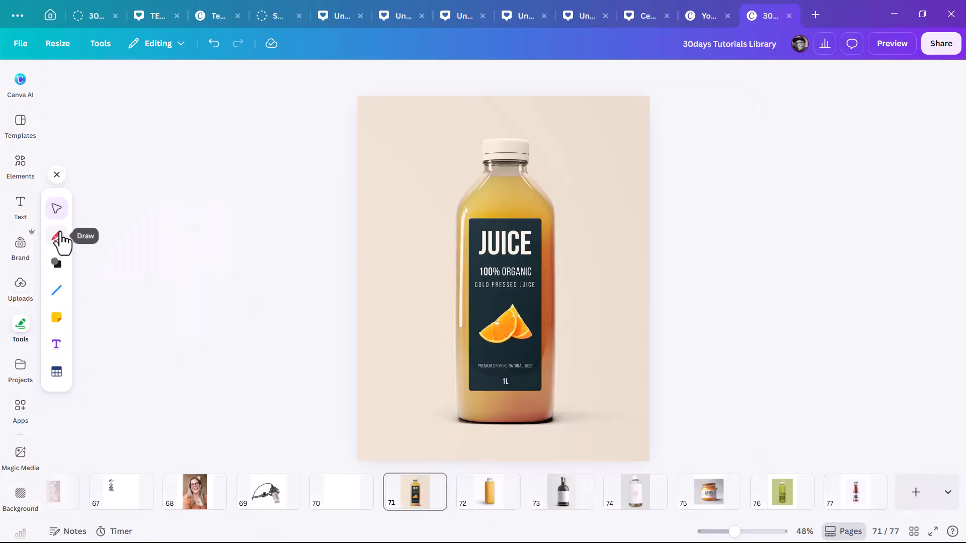
pyautogui.click(57, 238)
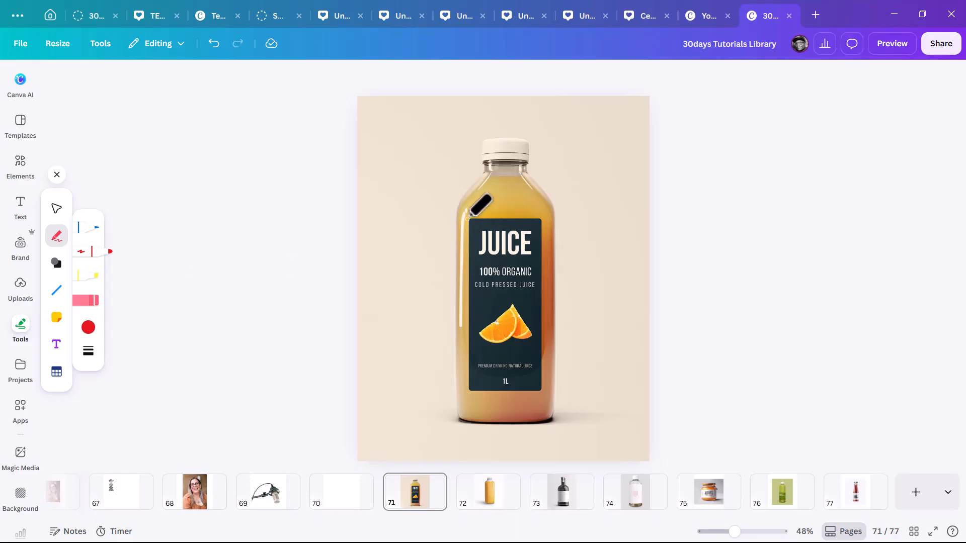
pyautogui.moveTo(464, 215); pyautogui.dragTo(542, 215)
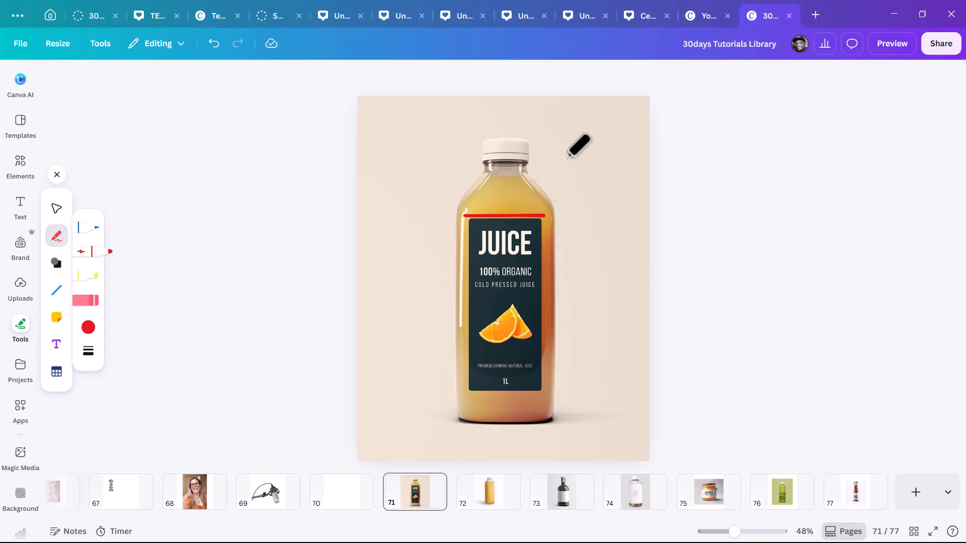
pyautogui.moveTo(558, 162); pyautogui.dragTo(573, 189)
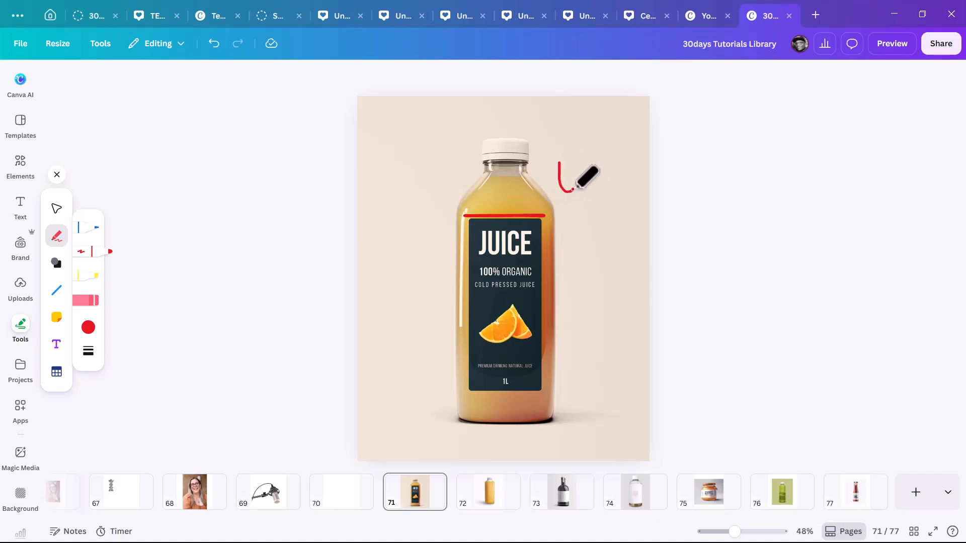
pyautogui.hotkey('ctrl', 'z')
pyautogui.moveTo(552, 151)
pyautogui.mouseDown()
pyautogui.moveTo(568, 165)
pyautogui.moveTo(563, 192)
pyautogui.mouseUp()
pyautogui.moveTo(592, 146)
pyautogui.mouseDown()
pyautogui.moveTo(612, 146)
pyautogui.moveTo(634, 121)
pyautogui.moveTo(631, 133)
pyautogui.mouseUp()
# - Draw a red pen line down the right side of the juice label and handwrite "7.5cm" next to it
pyautogui.moveTo(546, 219)
pyautogui.mouseDown()
pyautogui.moveTo(542, 299)
pyautogui.moveTo(548, 395)
pyautogui.mouseUp()
pyautogui.moveTo(567, 262)
pyautogui.mouseDown()
pyautogui.moveTo(575, 311)
pyautogui.moveTo(574, 283)
pyautogui.moveTo(604, 261)
pyautogui.moveTo(610, 278)
pyautogui.moveTo(600, 252)
pyautogui.moveTo(616, 254)
pyautogui.moveTo(614, 267)
pyautogui.moveTo(638, 252)
pyautogui.mouseUp()
pyautogui.click(591, 269)
pyautogui.click(597, 255)
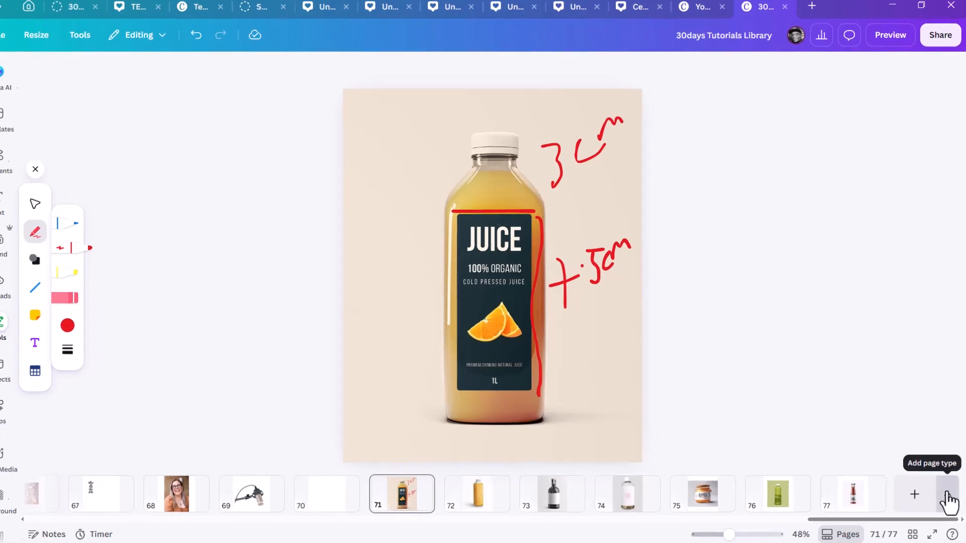
# - Add a new custom-size page 3 cm wide and 7.5 cm high
pyautogui.click(949, 501)
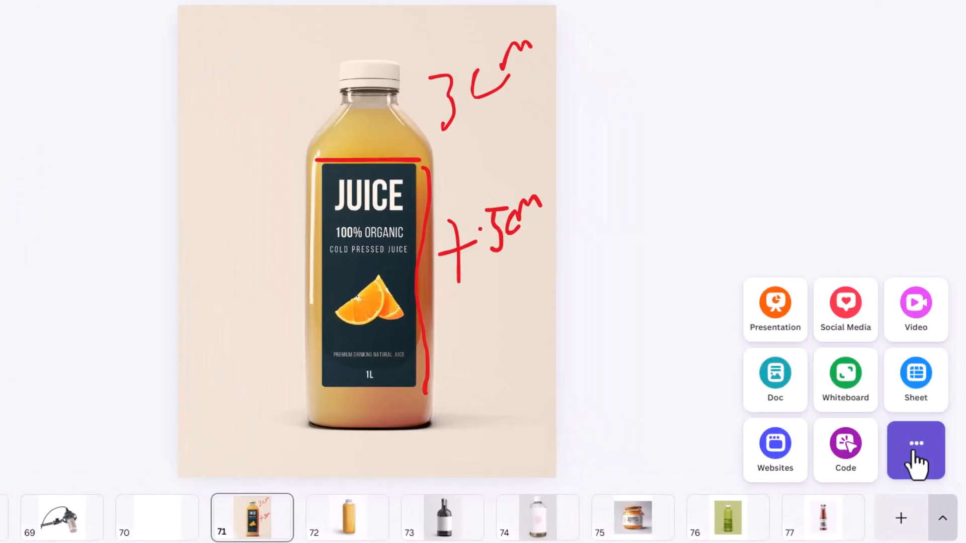
pyautogui.click(915, 451)
pyautogui.click(845, 385)
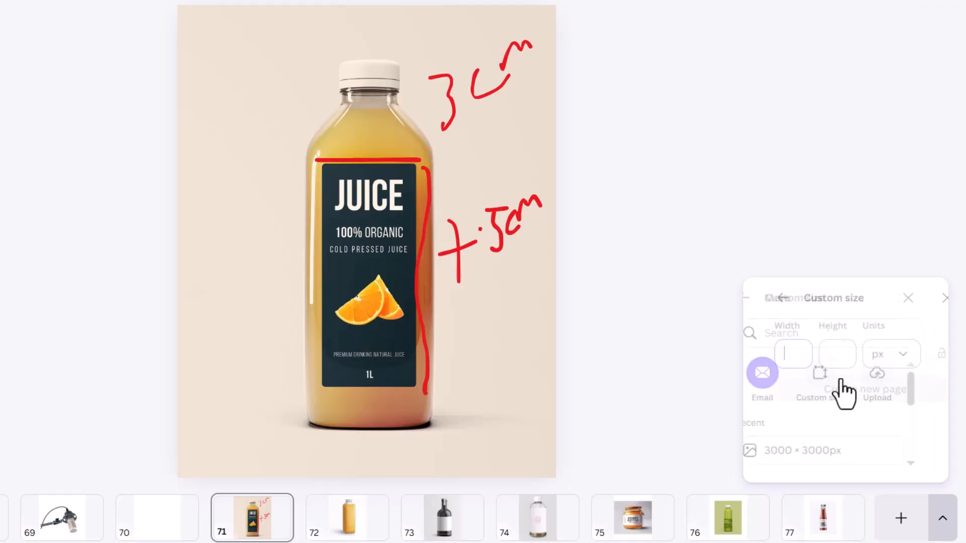
pyautogui.click(885, 355)
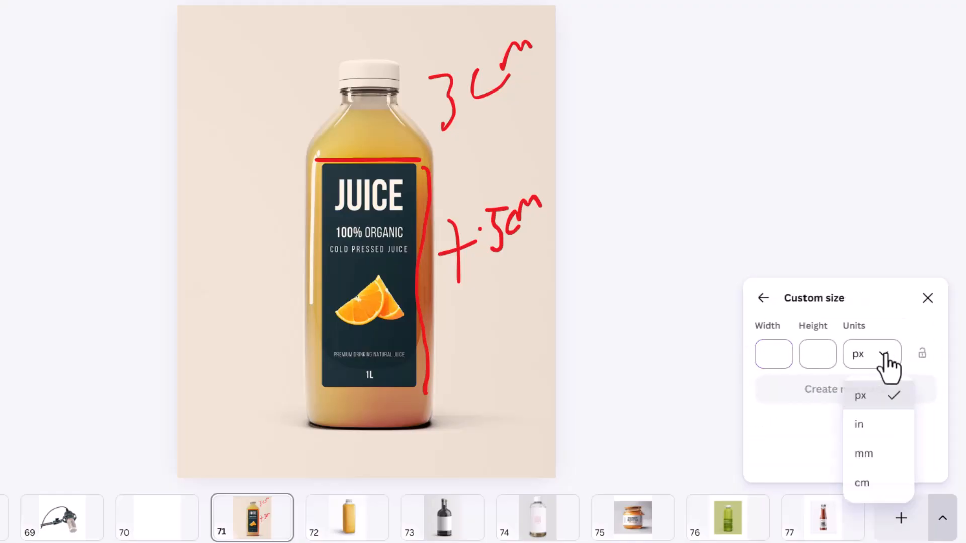
pyautogui.click(881, 486)
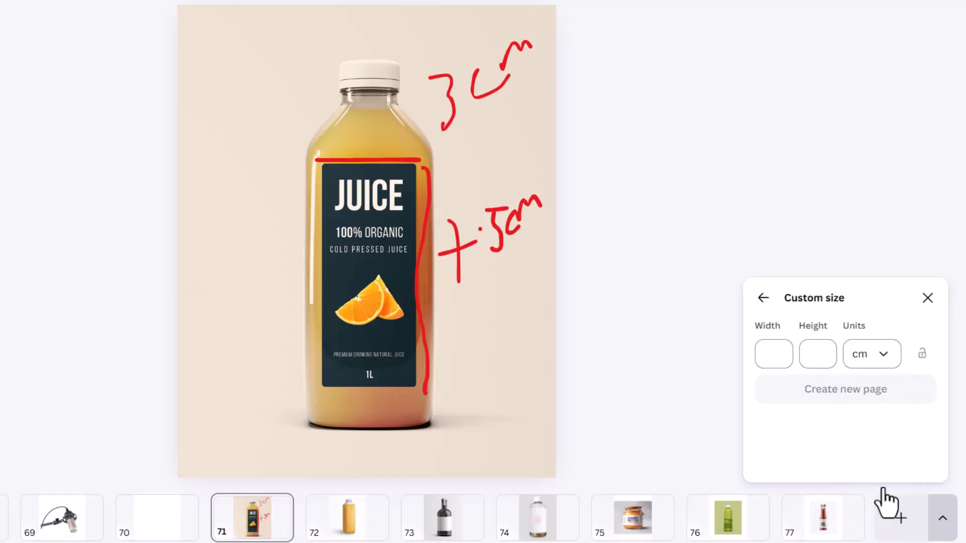
pyautogui.click(783, 353)
pyautogui.write('3')
pyautogui.click(824, 352)
pyautogui.write('7.5')
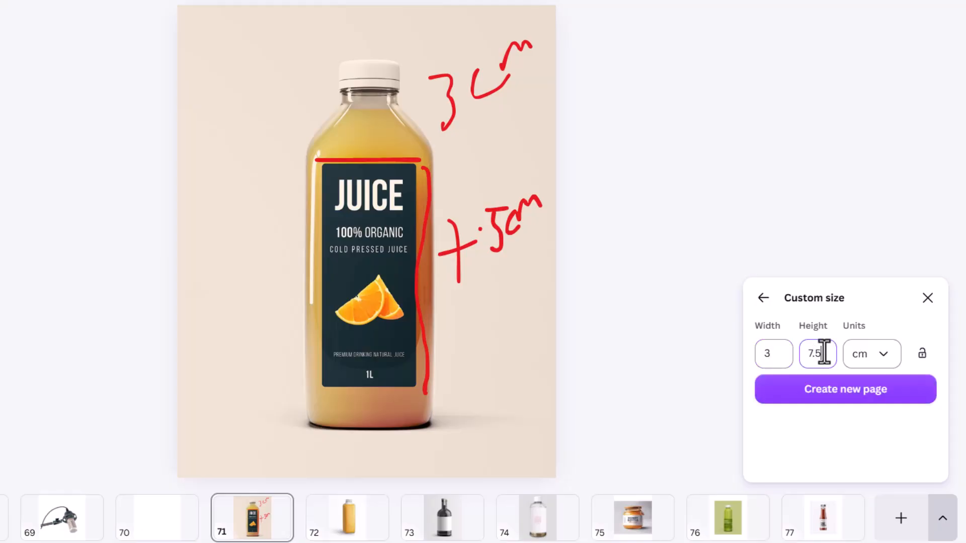
pyautogui.click(812, 396)
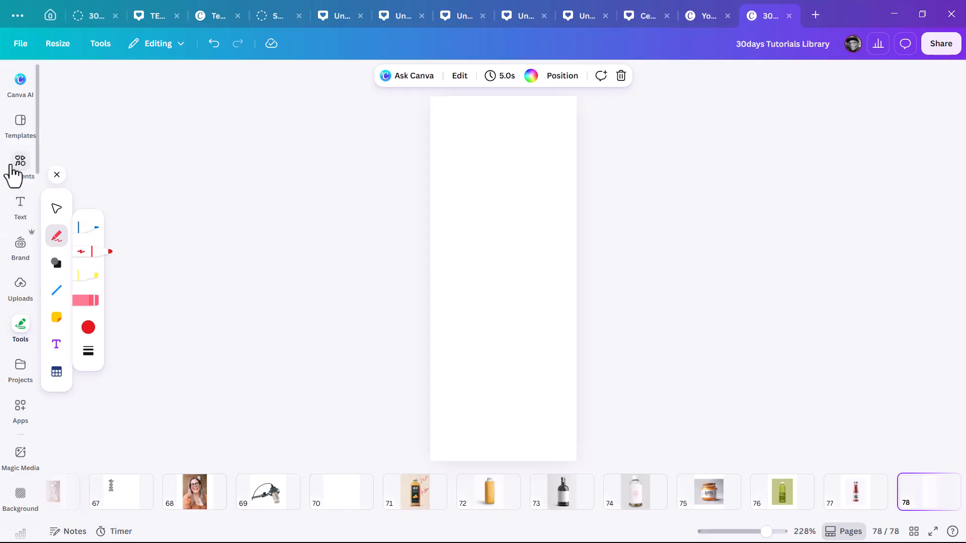
# - Move the new blank label page to position 72, directly after the annotated juice bottle page
pyautogui.click(19, 168)
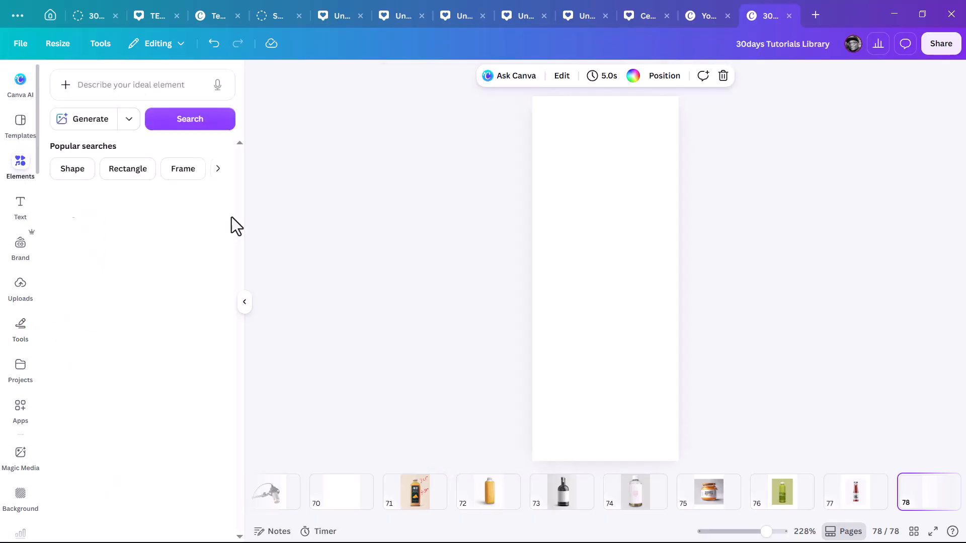
pyautogui.moveTo(577, 138); pyautogui.dragTo(629, 382)
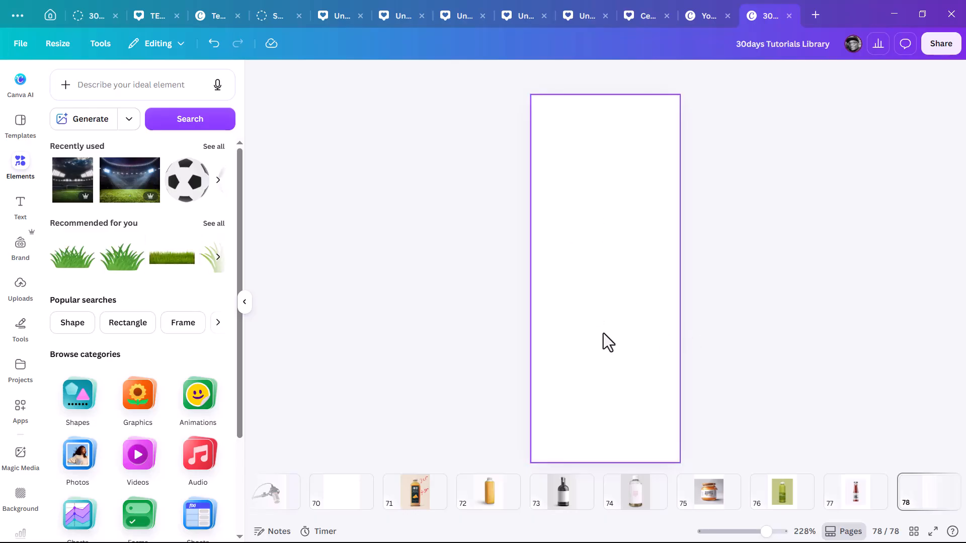
pyautogui.moveTo(929, 503); pyautogui.dragTo(453, 500)
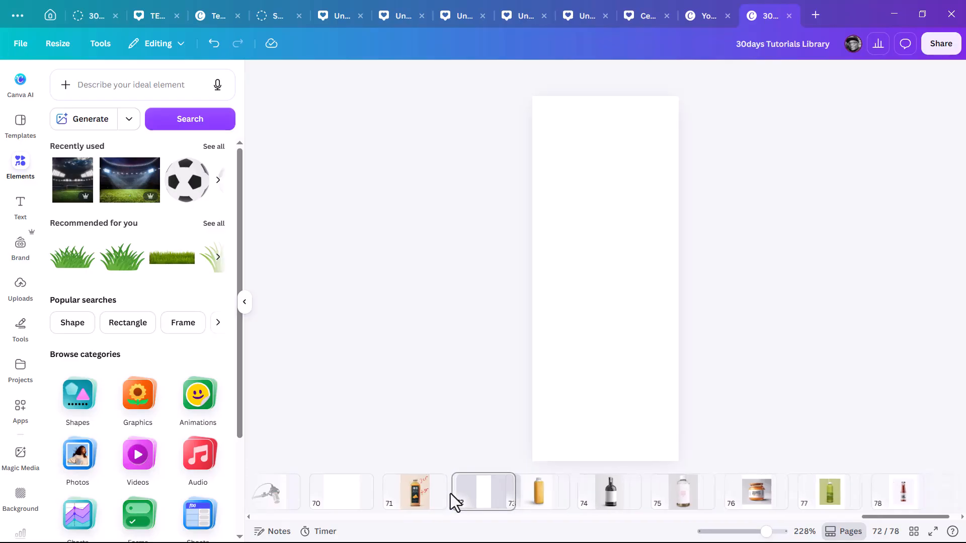
pyautogui.click(431, 502)
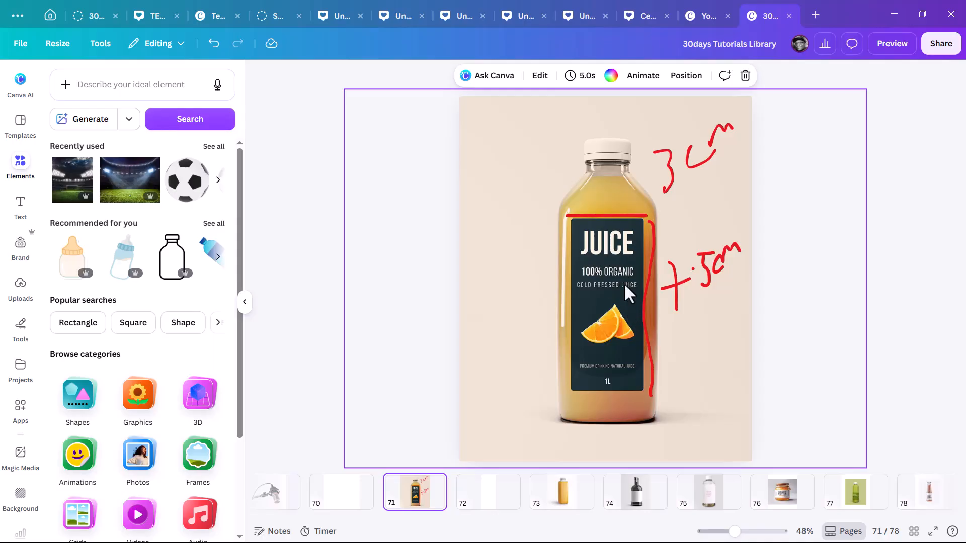
pyautogui.click(483, 500)
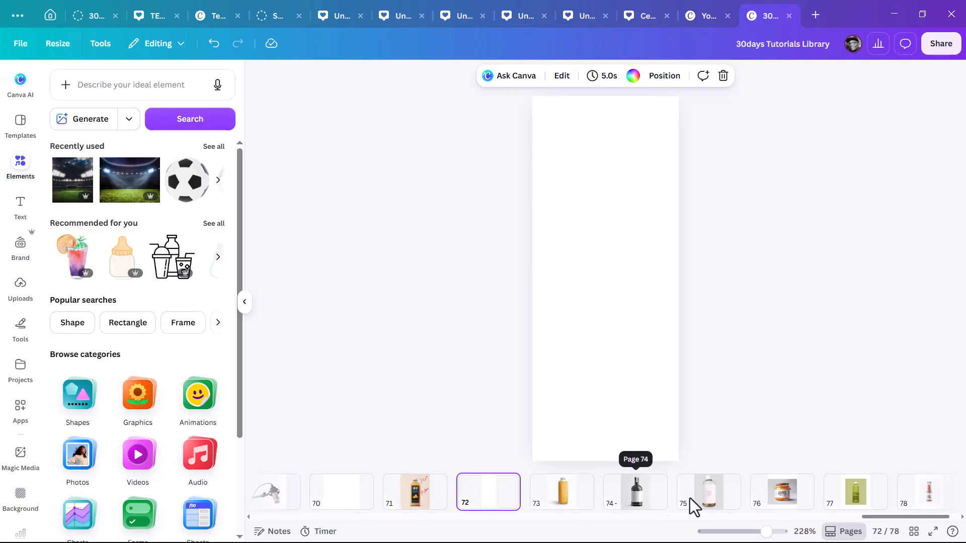
# - Start another custom-size page, enter 5.6 as width and 7 as height, and switch the units to centimetres
pyautogui.click(781, 505)
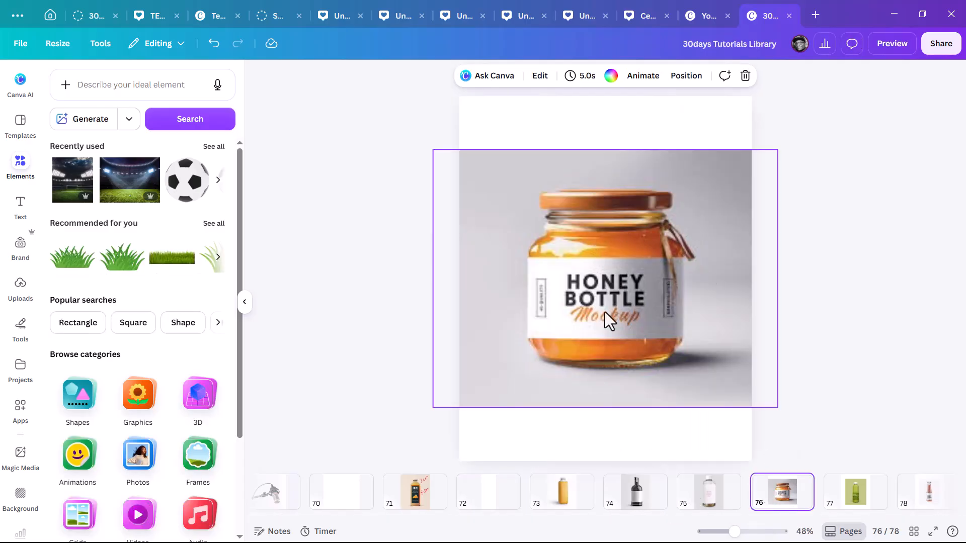
pyautogui.click(853, 503)
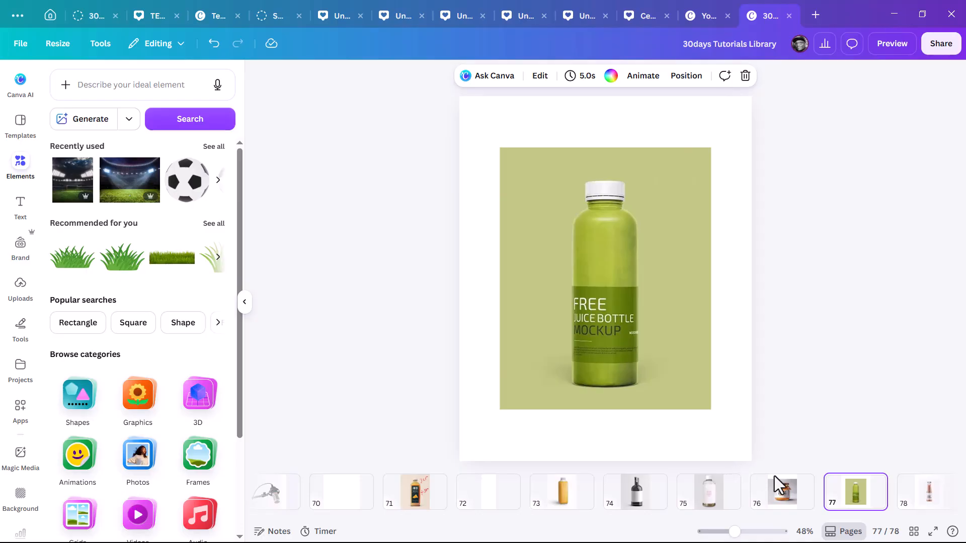
pyautogui.hscroll(2, 859, 493)
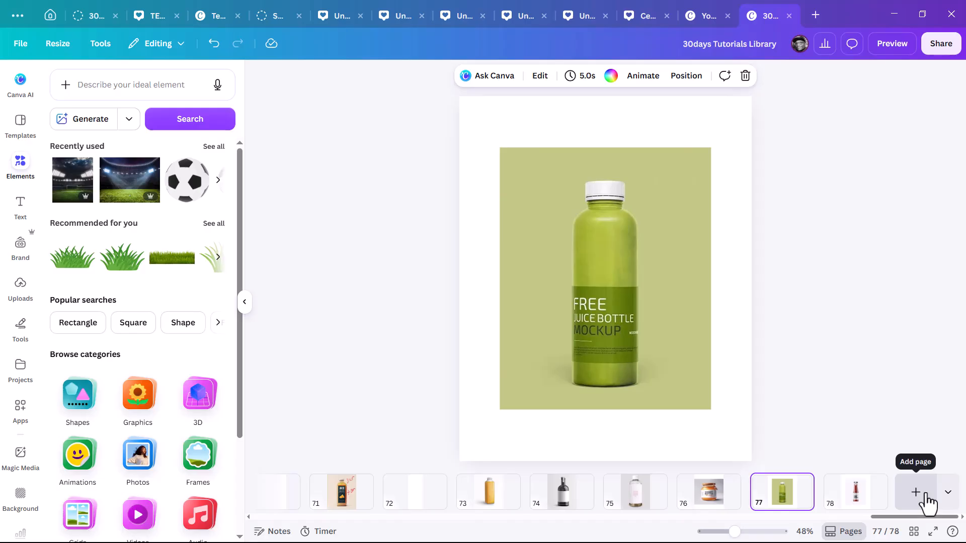
pyautogui.click(944, 495)
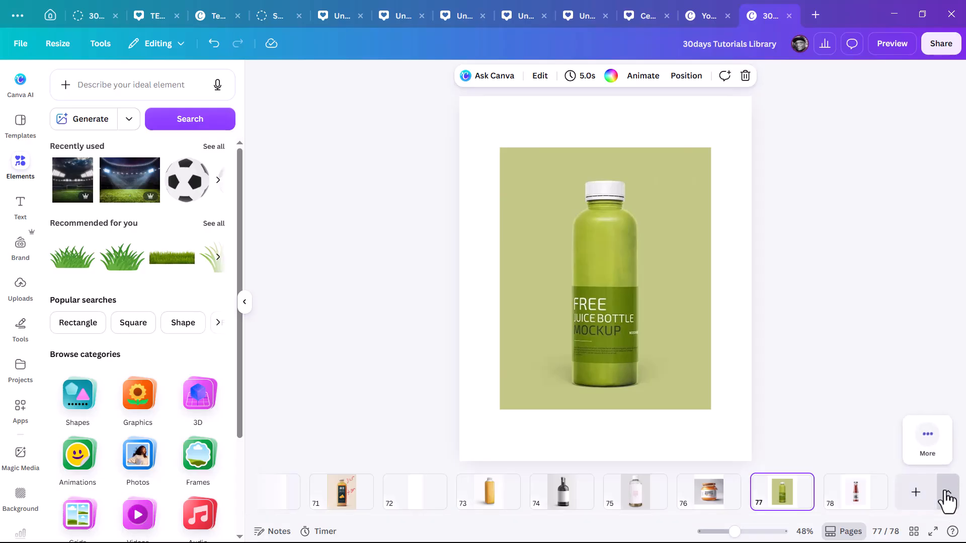
pyautogui.click(928, 444)
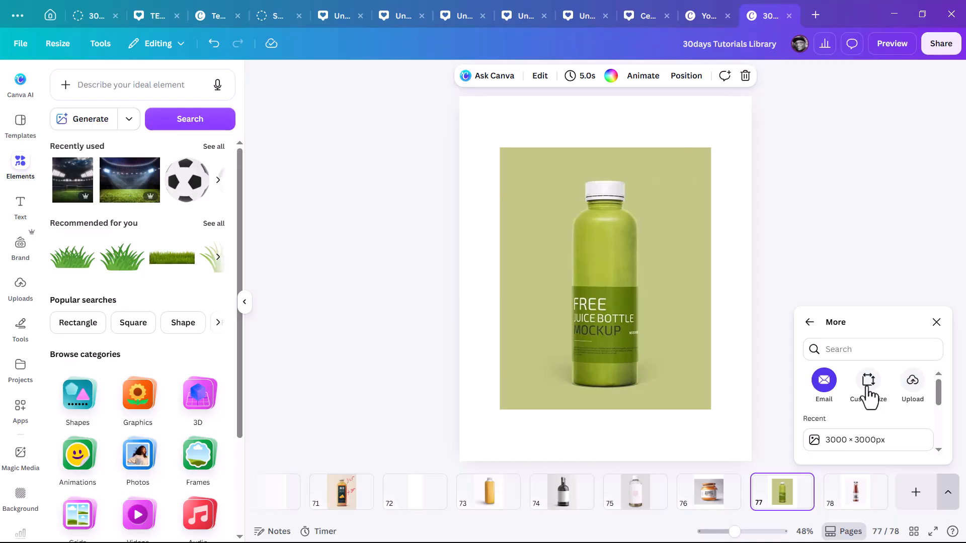
pyautogui.click(869, 382)
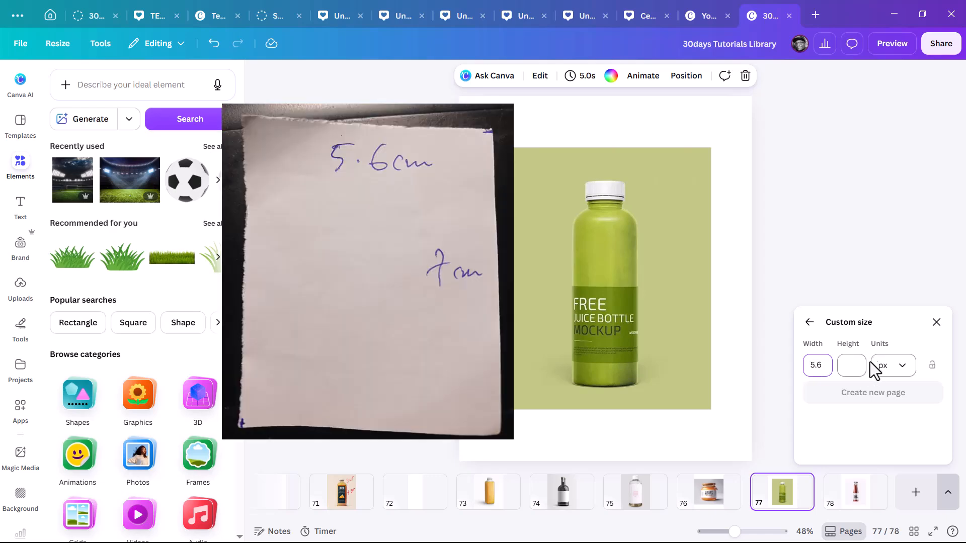
pyautogui.click(856, 370)
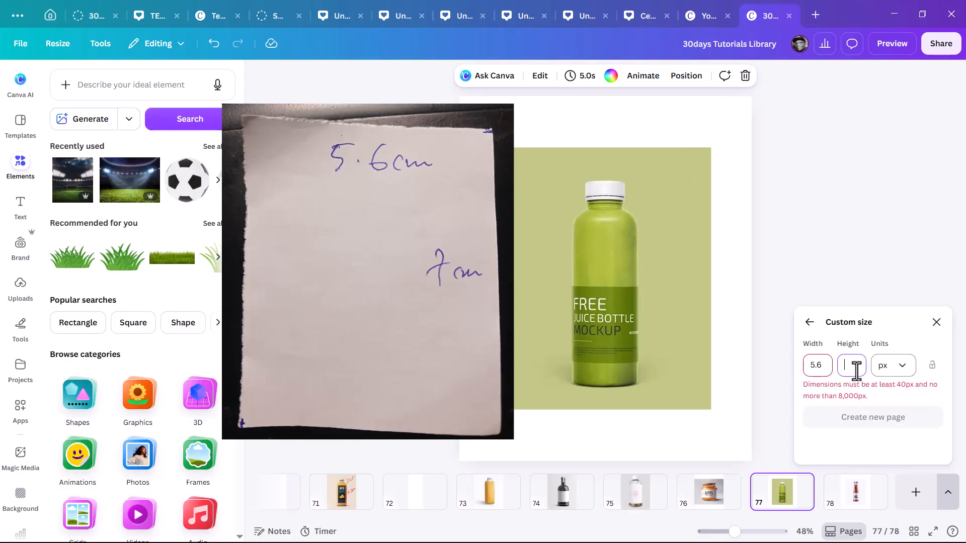
pyautogui.write('7')
pyautogui.click(901, 370)
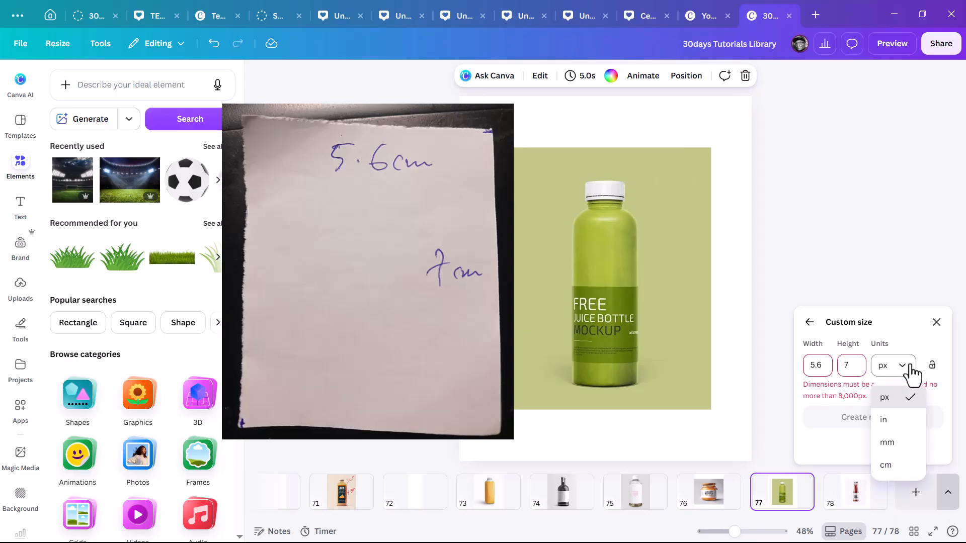
pyautogui.click(887, 466)
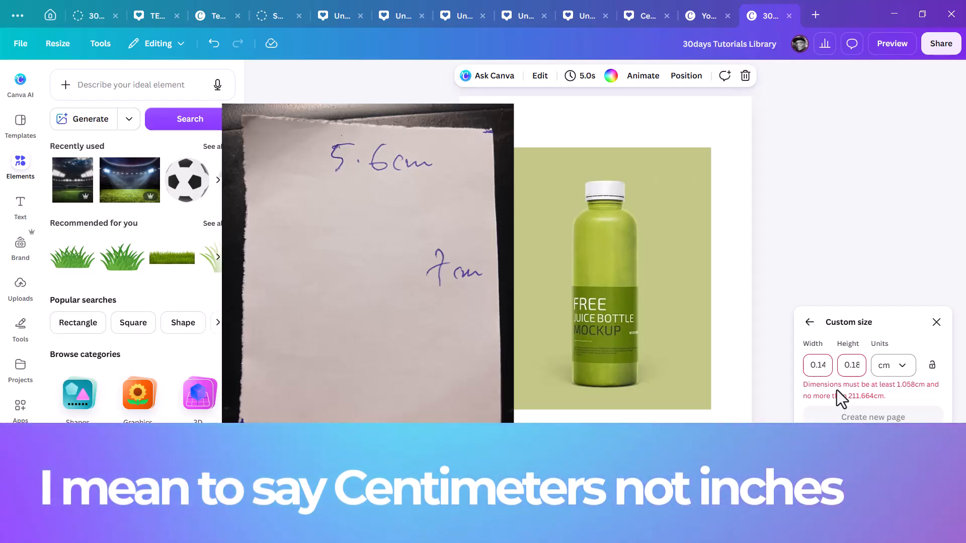
# - Correct the custom page's width to 5.6 cm and height to 7 cm, and create the page
pyautogui.doubleClick(821, 366)
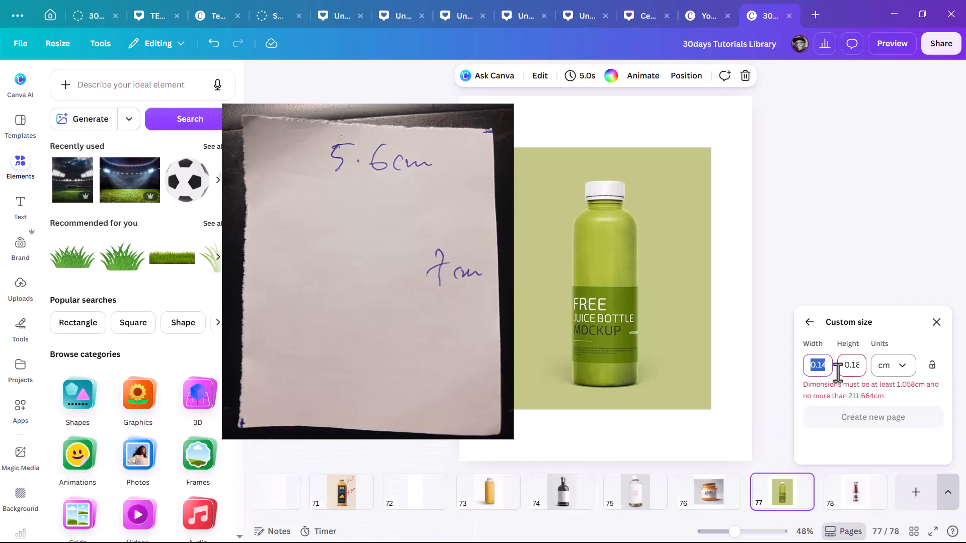
pyautogui.click(857, 364)
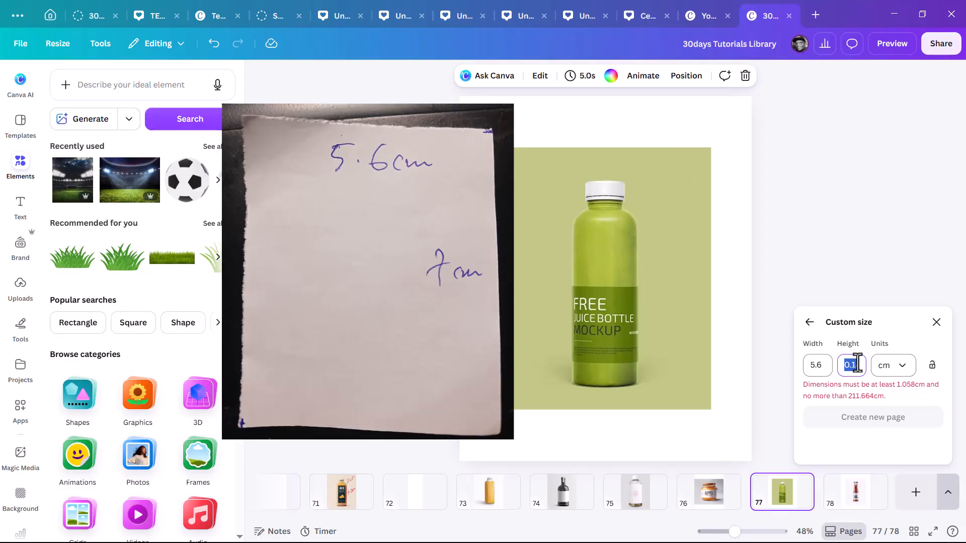
pyautogui.write('7')
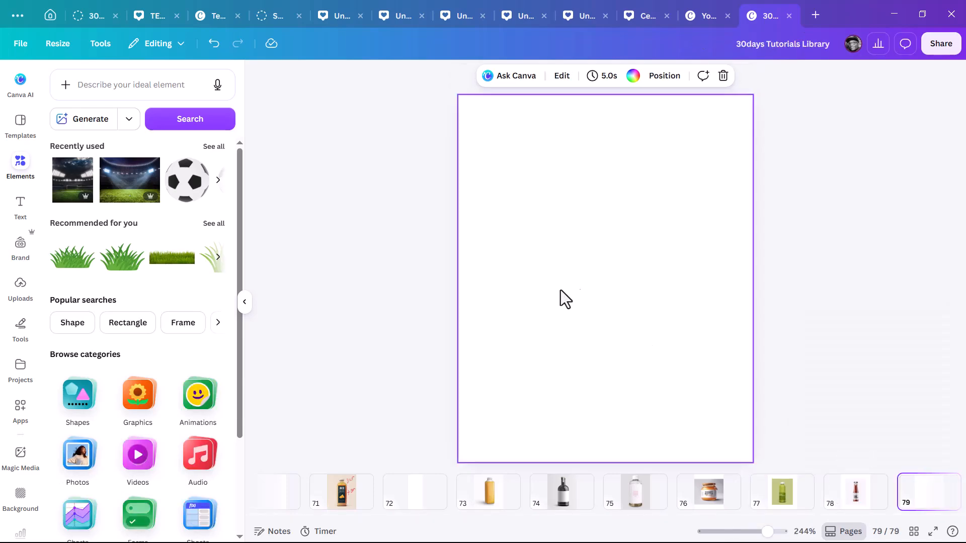
pyautogui.scroll(-3, 585, 274)
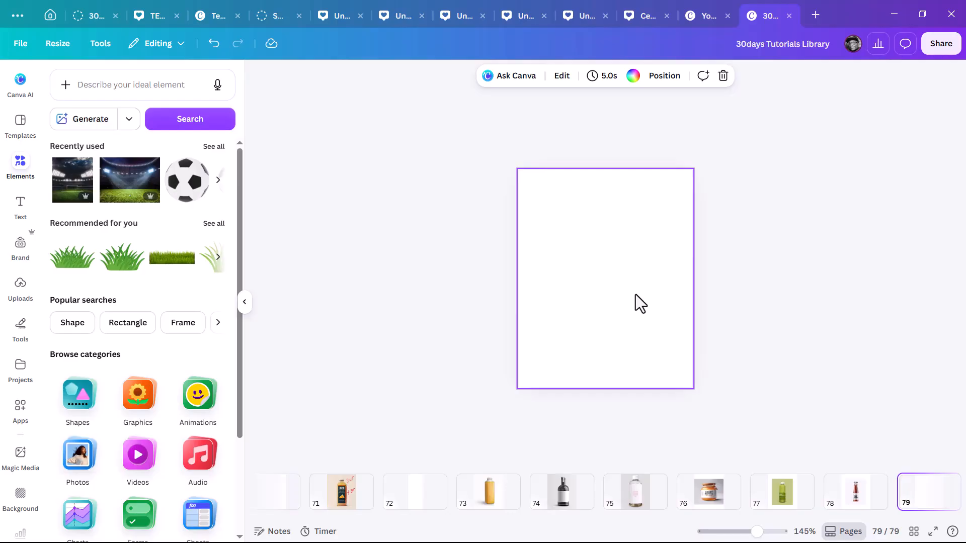
# - Add a new custom-size page 19.5 cm wide and 9.5 cm high
pyautogui.scroll(-3, 855, 496)
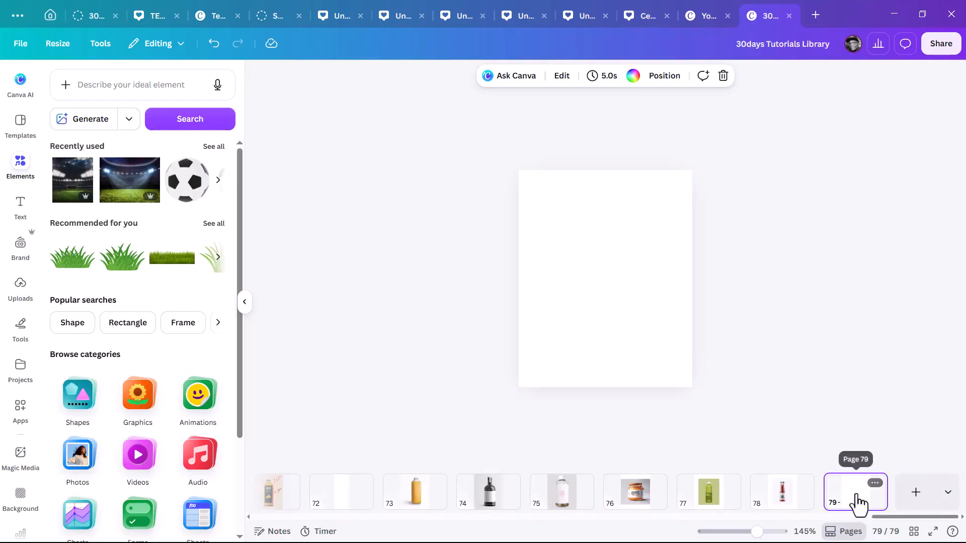
pyautogui.click(949, 493)
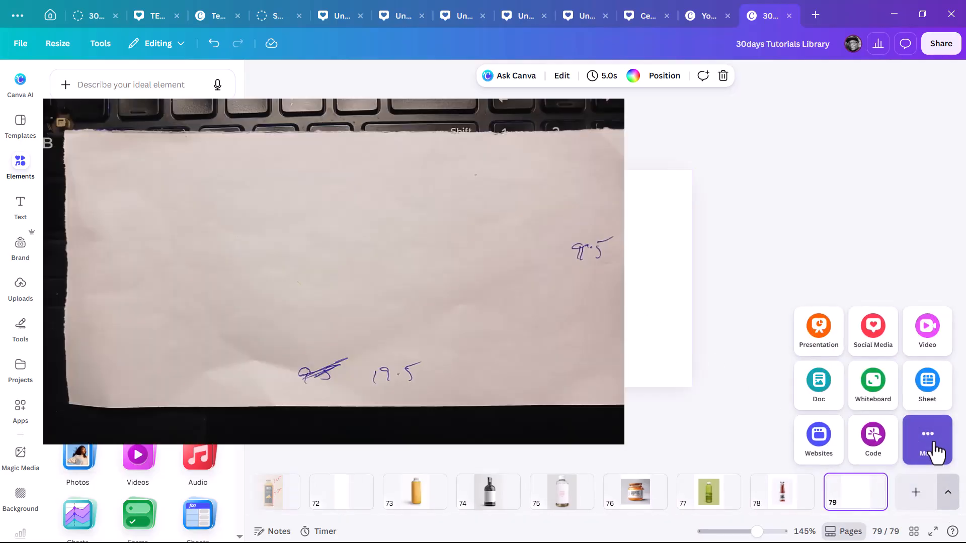
pyautogui.click(930, 449)
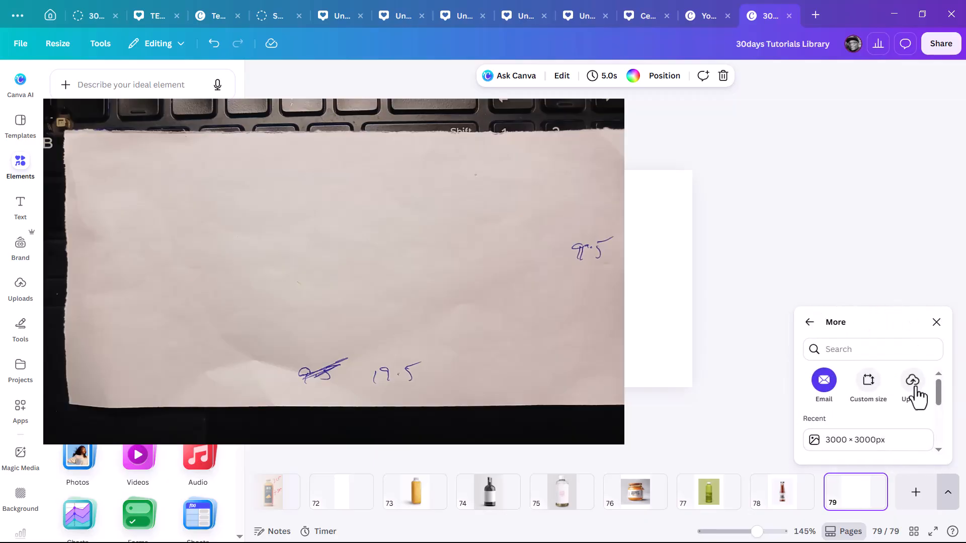
pyautogui.click(863, 386)
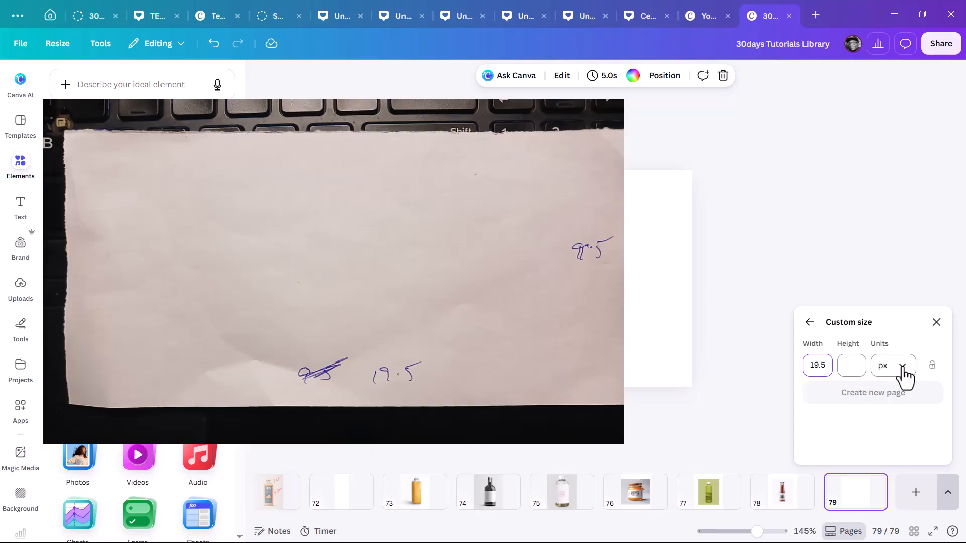
pyautogui.click(902, 367)
pyautogui.click(876, 370)
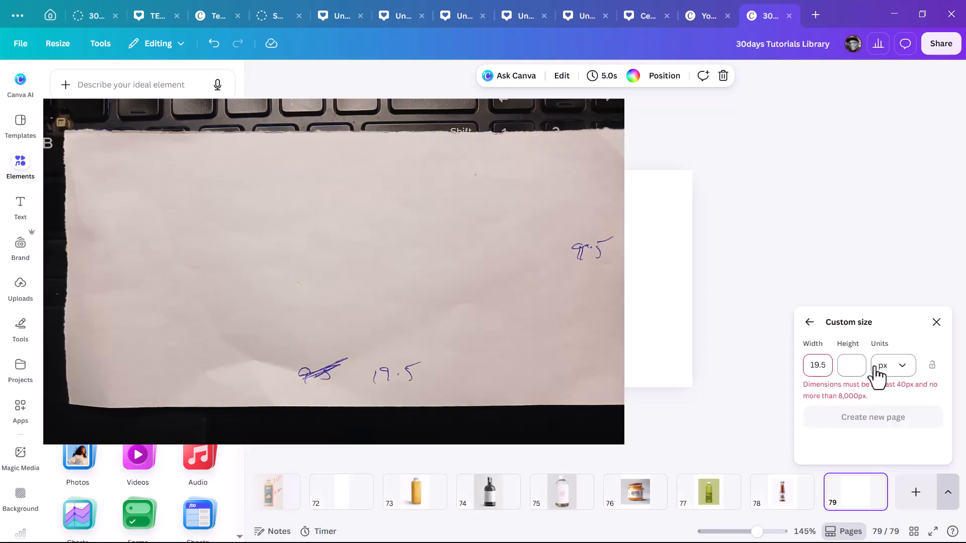
pyautogui.moveTo(827, 365); pyautogui.dragTo(808, 364)
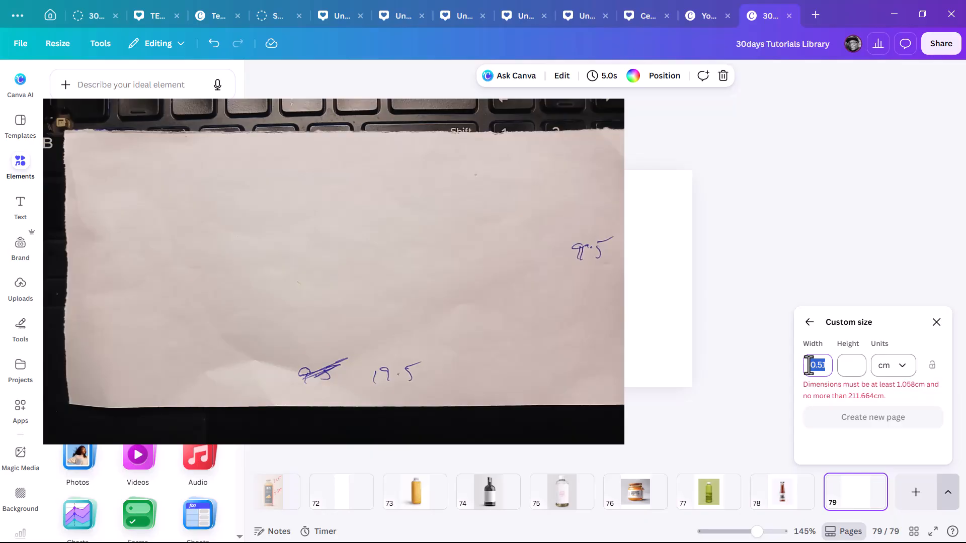
pyautogui.write('19')
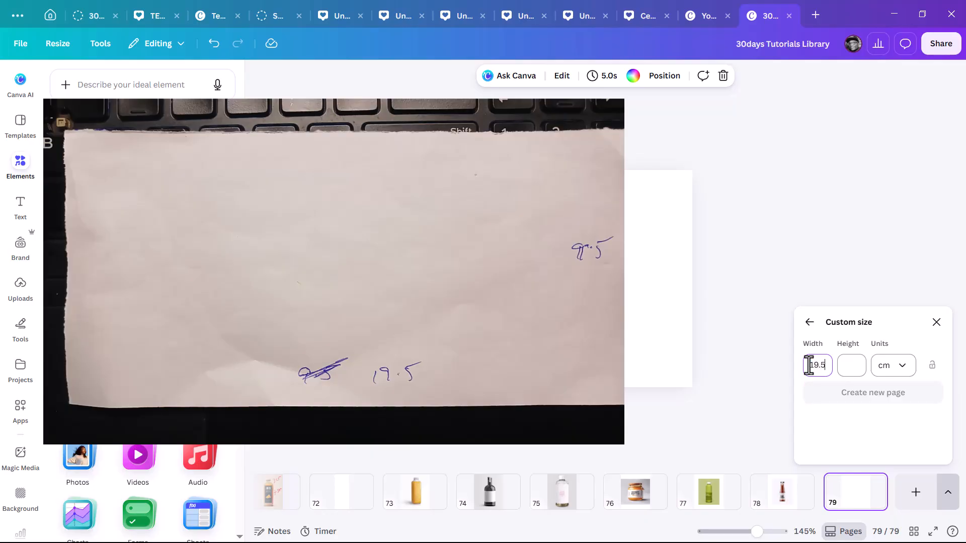
pyautogui.click(853, 365)
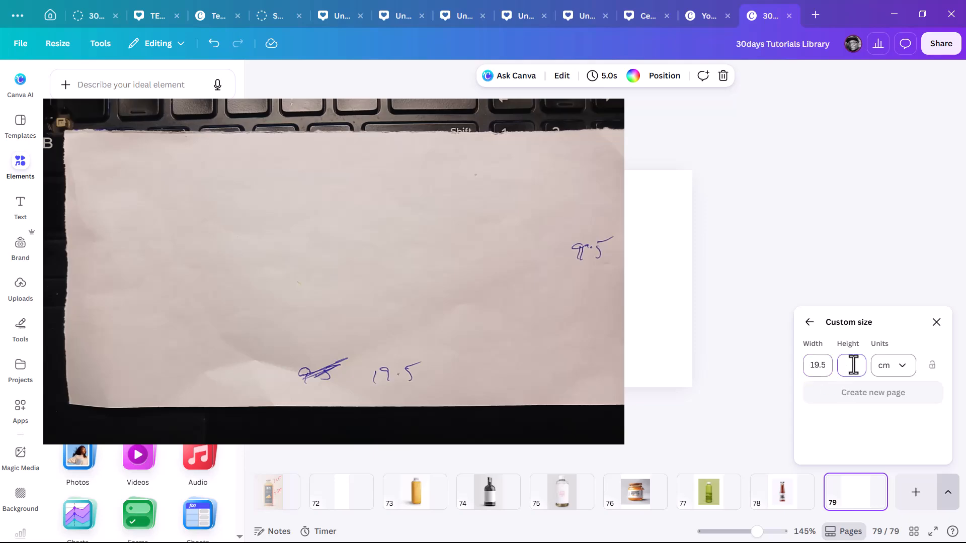
pyautogui.write('9.')
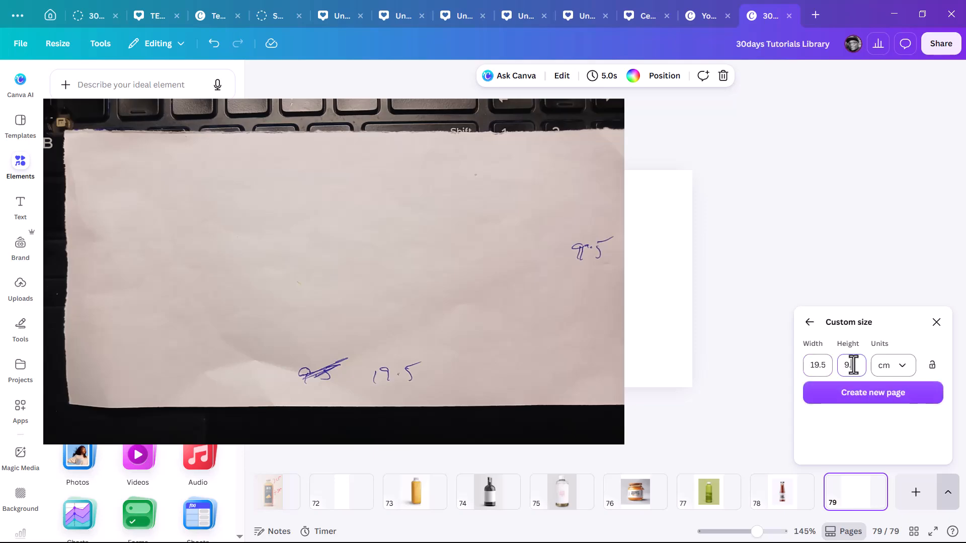
pyautogui.click(908, 403)
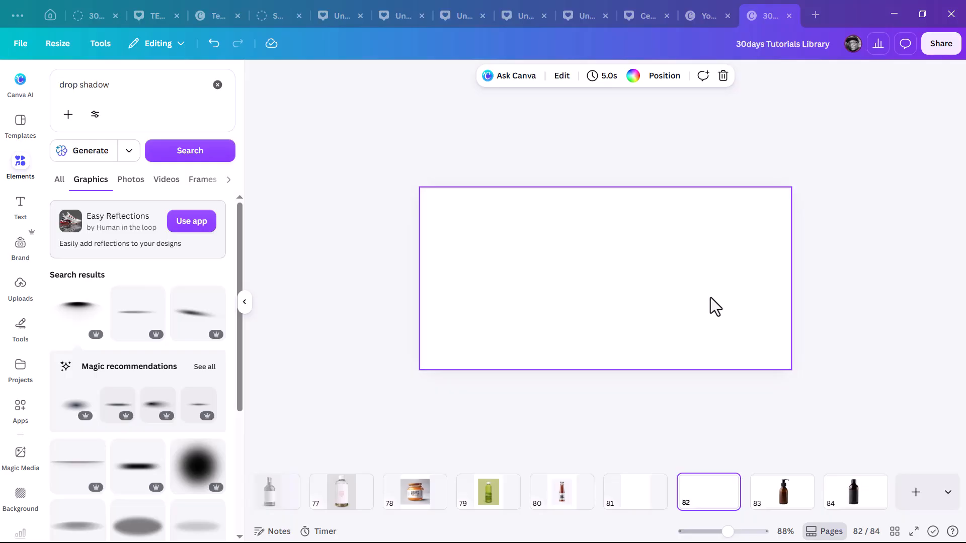
# - Switch to the Notepad file with the label text and copy the lines from RADIANT GLOW through Net Weight: 250ml
pyautogui.hotkey('alt', 'Tab')
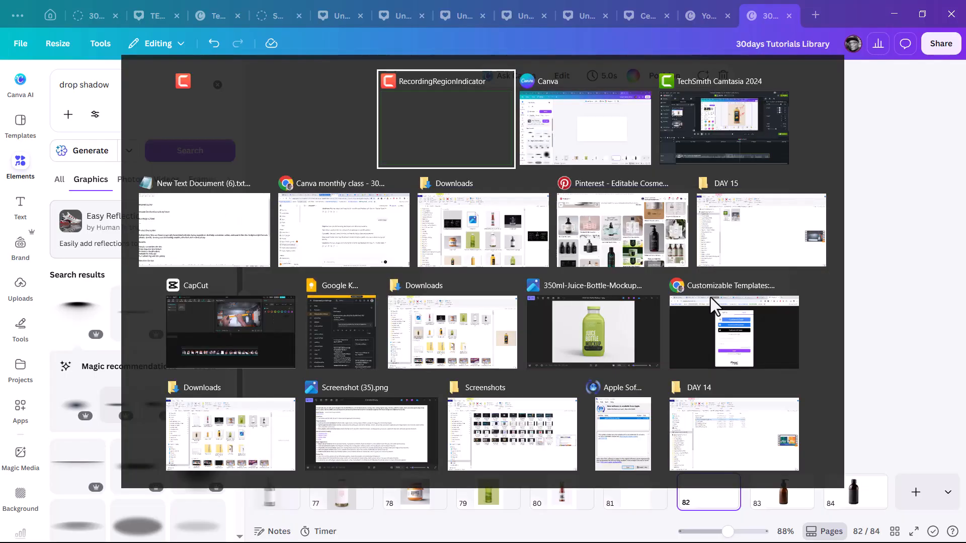
pyautogui.click(199, 238)
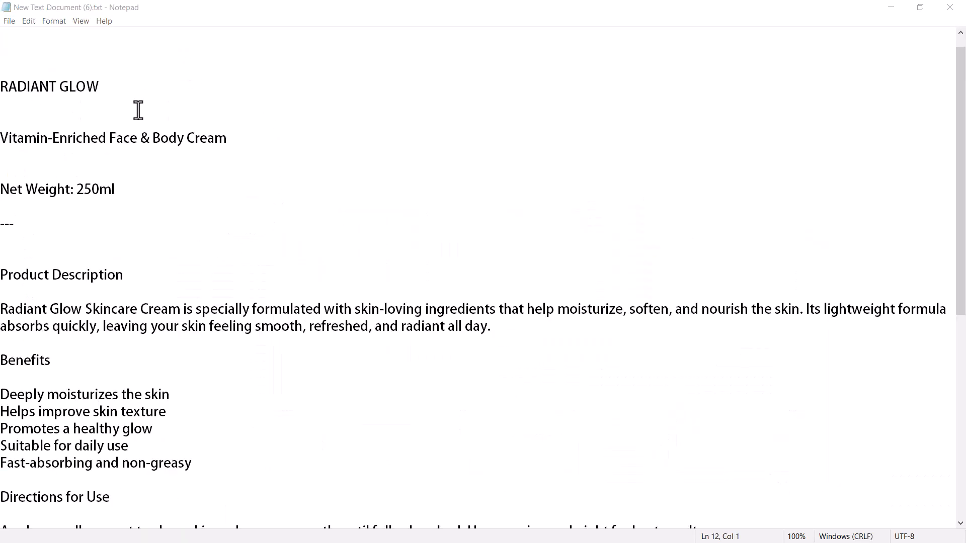
pyautogui.scroll(-2, 160, 401)
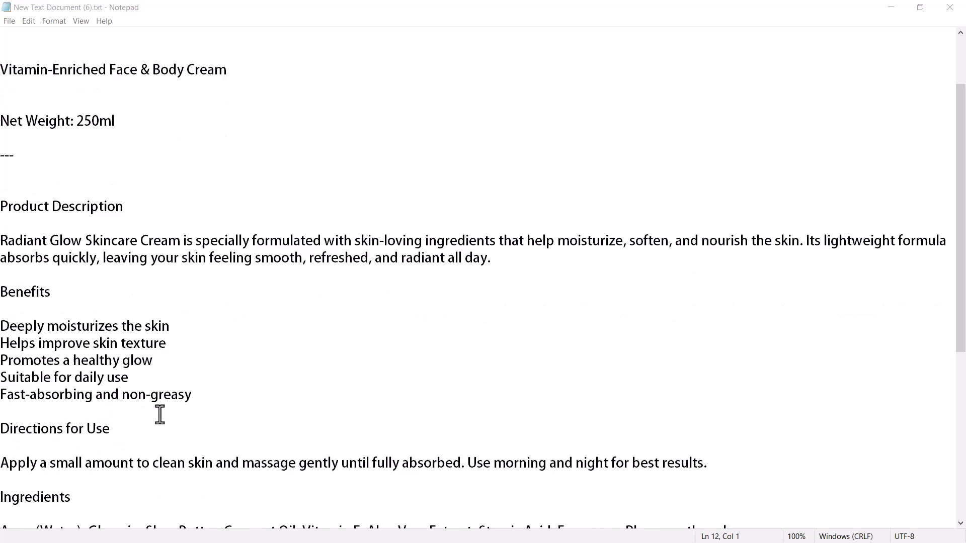
pyautogui.scroll(-2, 168, 408)
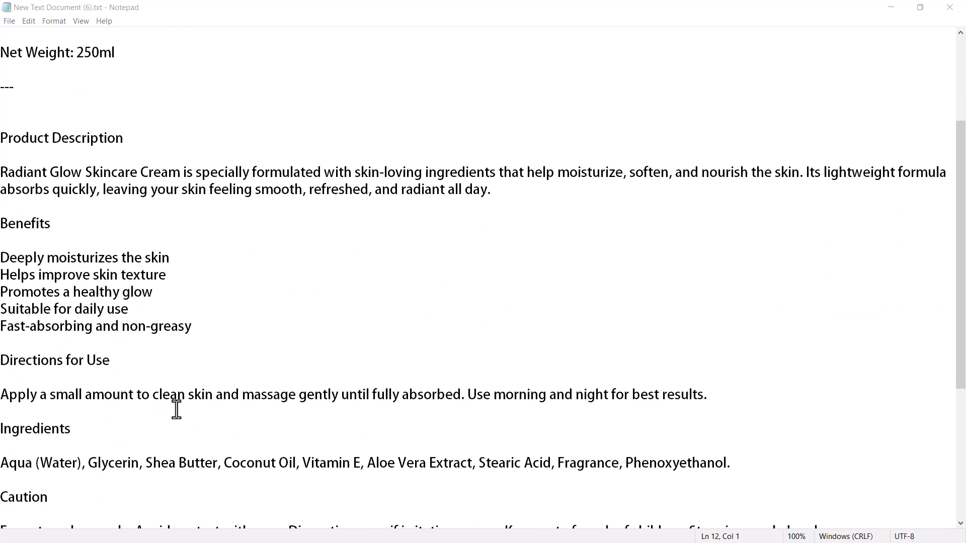
pyautogui.scroll(3, 175, 408)
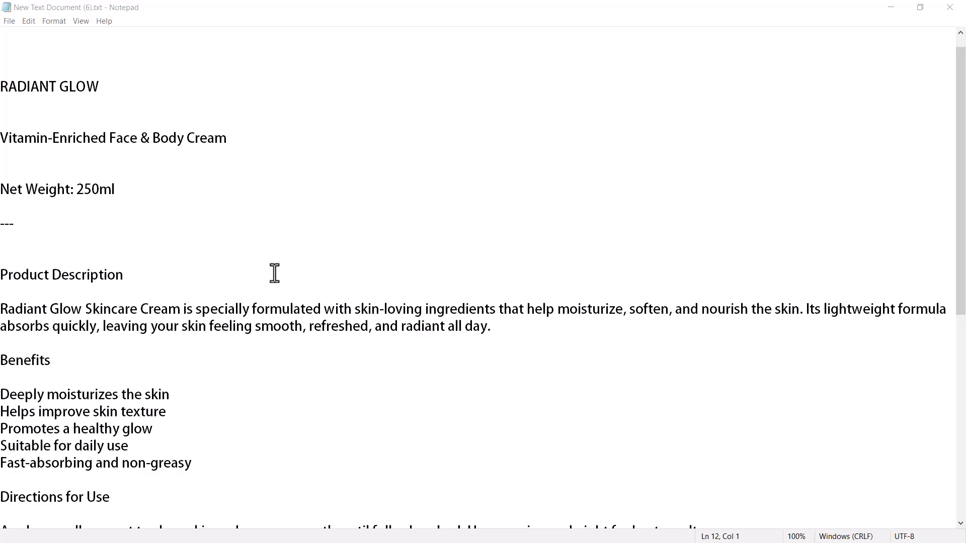
pyautogui.moveTo(2, 87); pyautogui.dragTo(151, 190)
pyautogui.hotkey('ctrl', 'c')
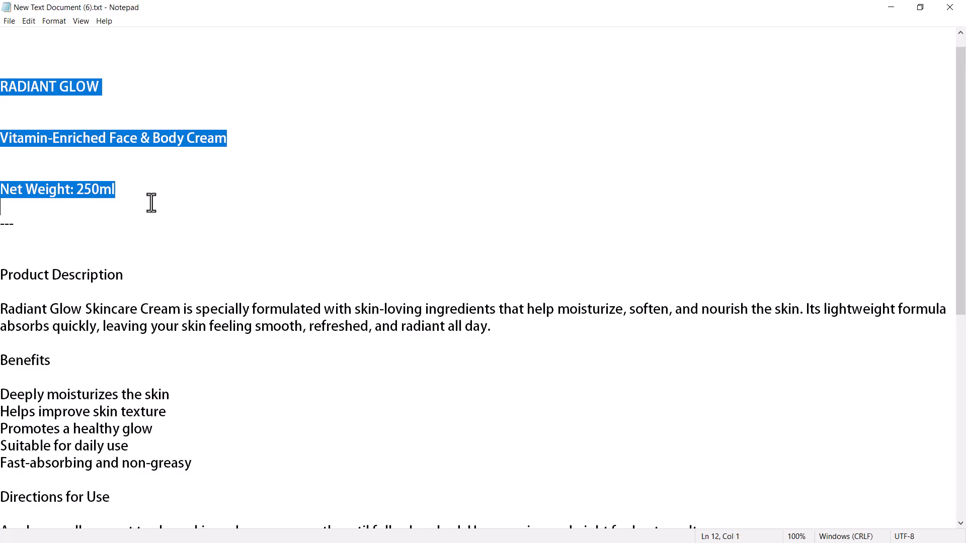
# - Return to Canva and paste the copied product text onto blank page 82
pyautogui.hotkey('alt', 'Tab')
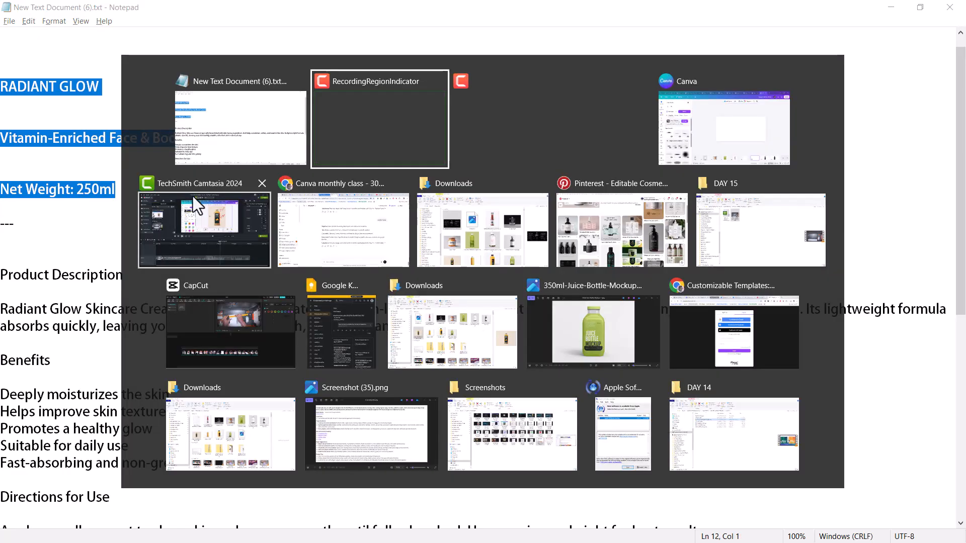
pyautogui.click(738, 149)
pyautogui.click(564, 262)
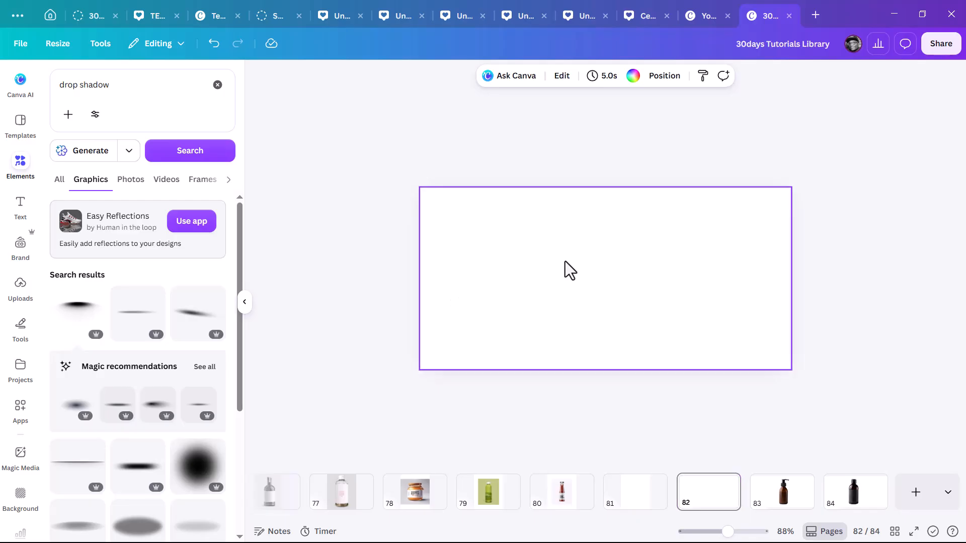
pyautogui.hotkey('ctrl', 'v')
pyautogui.keyDown('ctrl'); pyautogui.scroll(10, 787, 248); pyautogui.keyUp('ctrl')
pyautogui.press('Escape')
pyautogui.click(776, 207)
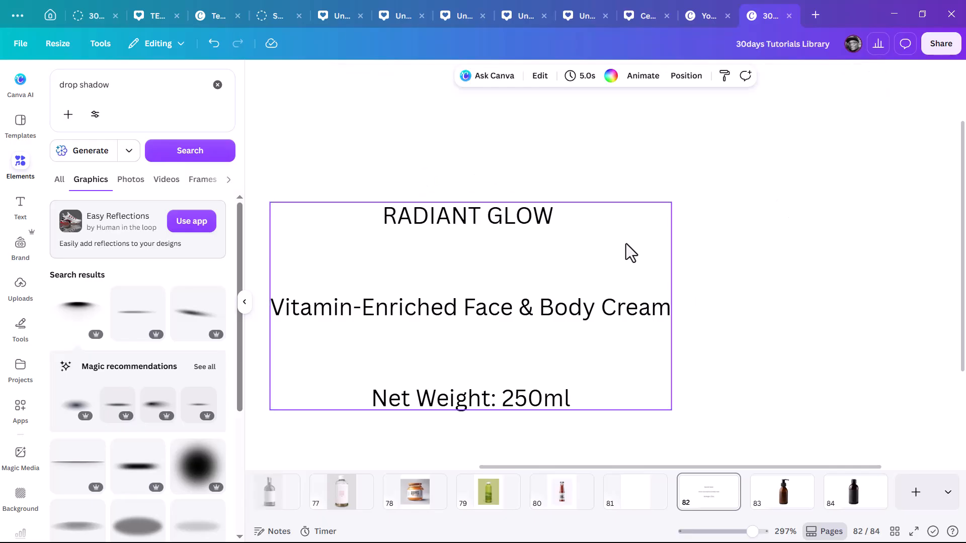
# - Duplicate the pasted text block and trim one copy down to the RADIANT GLOW line
pyautogui.keyDown('ctrl'); pyautogui.scroll(-5, 626, 247); pyautogui.keyUp('ctrl')
pyautogui.keyDown('alt'); pyautogui.moveTo(465, 221); pyautogui.dragTo(398, 207); pyautogui.keyUp('alt')
pyautogui.doubleClick(648, 235)
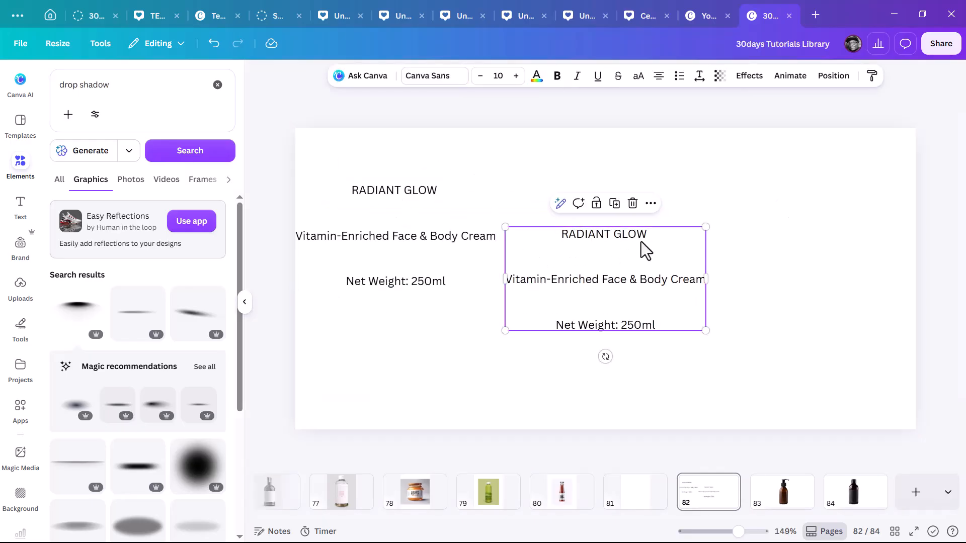
pyautogui.moveTo(646, 235); pyautogui.dragTo(664, 333)
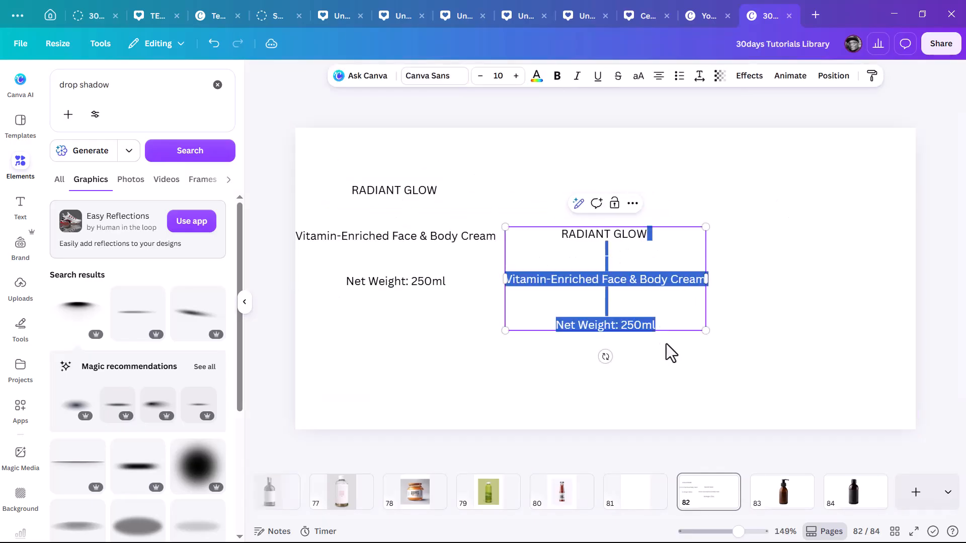
pyautogui.press('Delete')
pyautogui.click(806, 265)
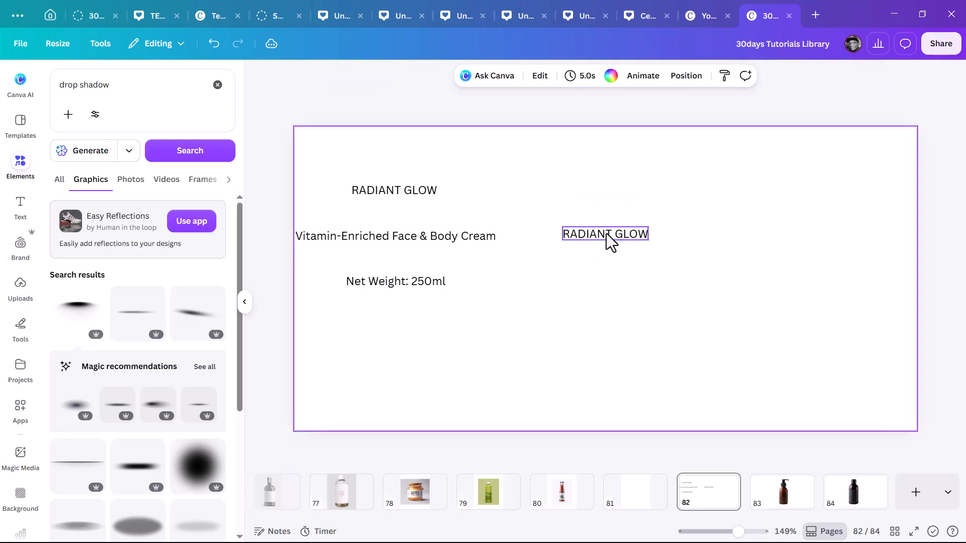
# - Duplicate the separate RADIANT GLOW text just below itself and retype the copy as Radiant Glow
pyautogui.moveTo(611, 243); pyautogui.dragTo(610, 281)
pyautogui.doubleClick(610, 276)
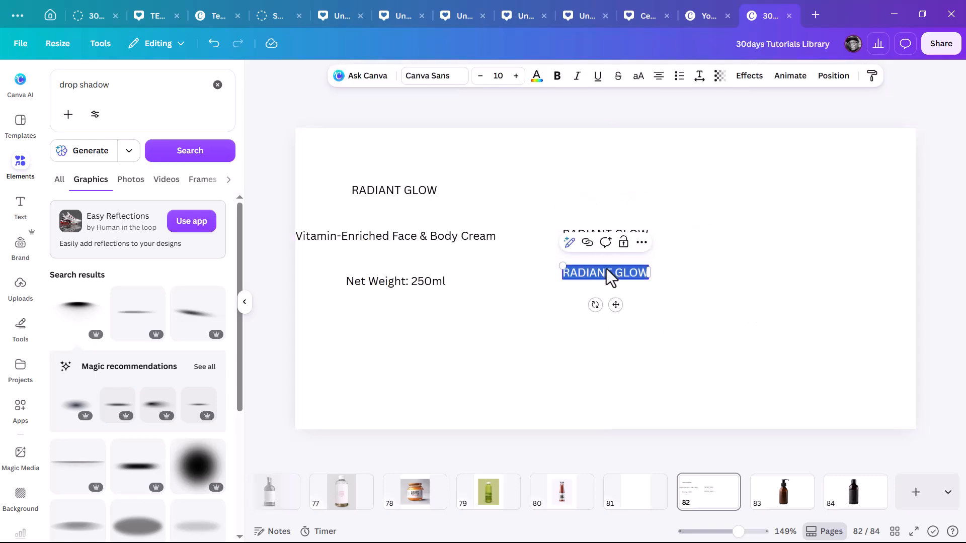
pyautogui.press('BackSpace')
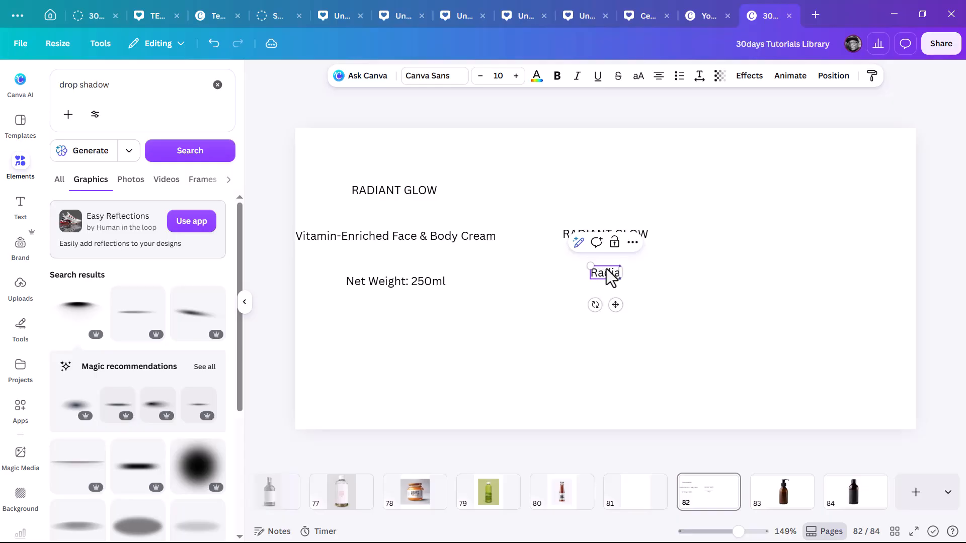
pyautogui.write('Radiant Glow')
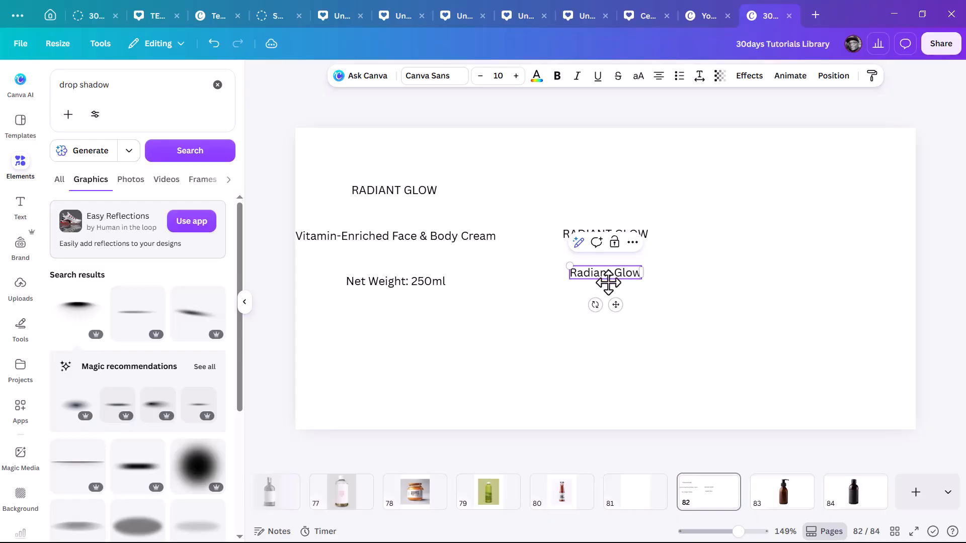
# - Shorten the mixed-case copy to Radiant and enlarge it to about font size 20.6
pyautogui.moveTo(613, 274); pyautogui.dragTo(636, 276)
pyautogui.press('BackSpace')
pyautogui.click(673, 273)
pyautogui.click(625, 276)
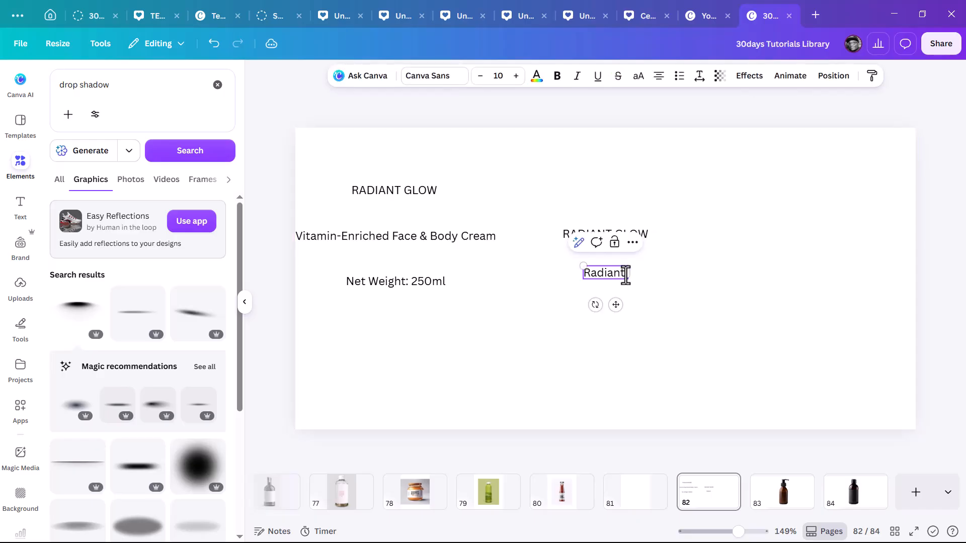
pyautogui.click(657, 269)
pyautogui.click(614, 277)
pyautogui.moveTo(628, 279); pyautogui.dragTo(650, 282)
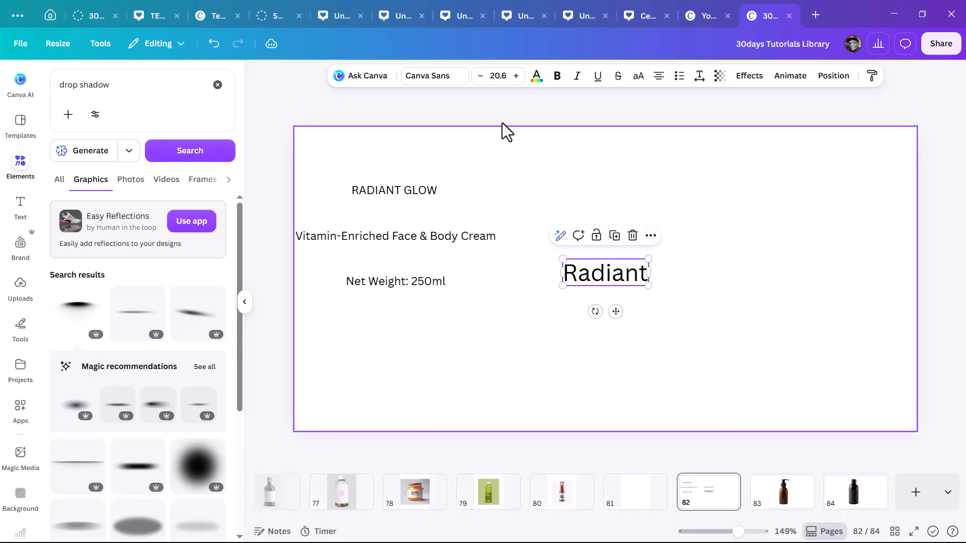
# - Change the font of the Radiant text to Neue Montreal
pyautogui.click(426, 79)
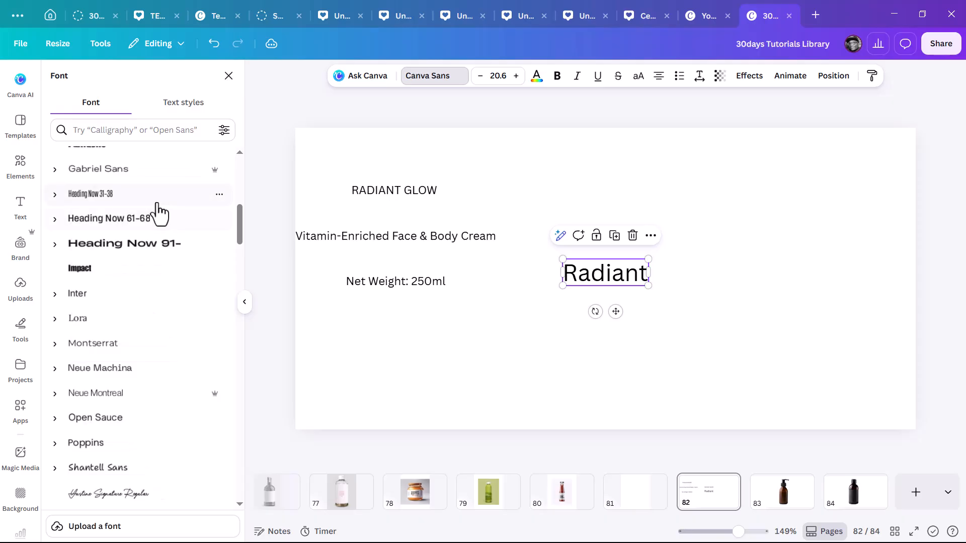
pyautogui.scroll(3, 161, 229)
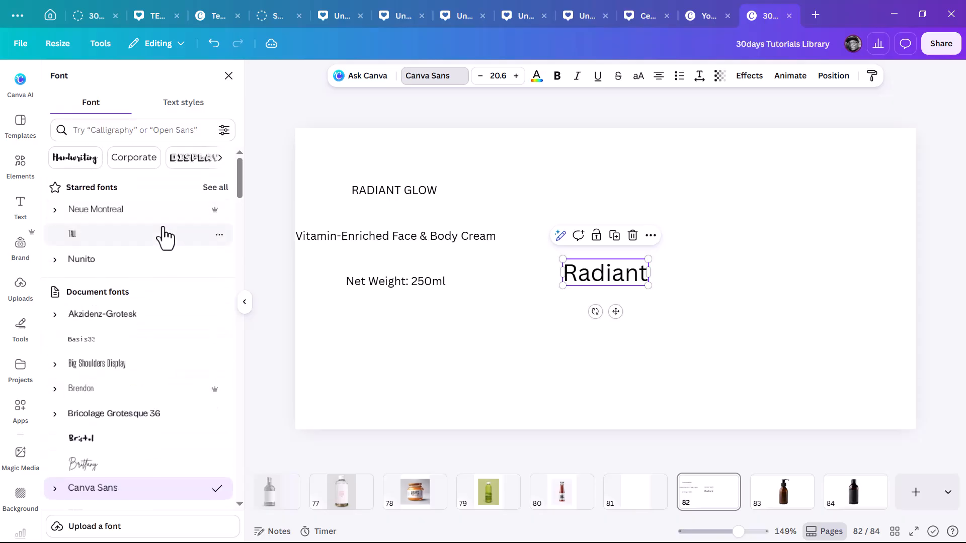
pyautogui.click(121, 214)
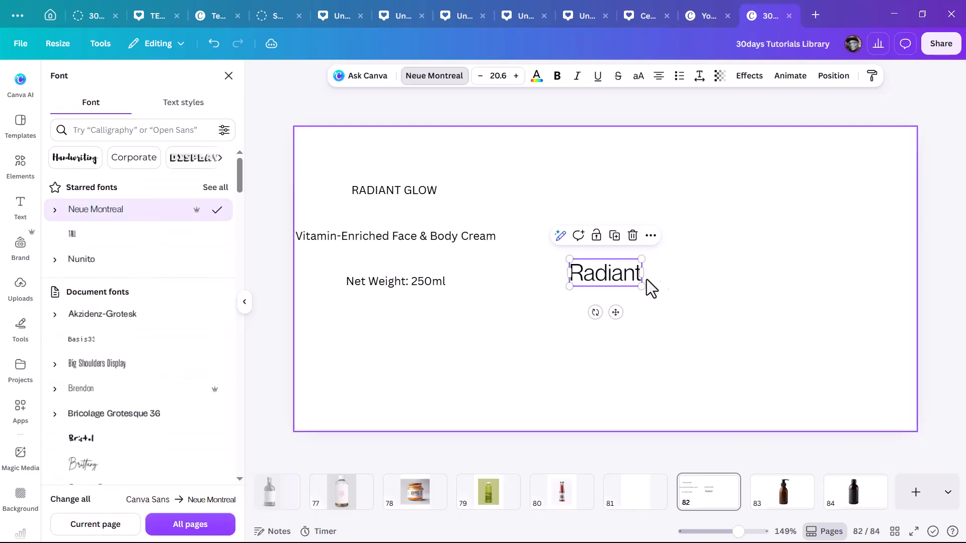
# - Duplicate the Radiant text directly beneath itself and change the copy to Glow
pyautogui.moveTo(622, 289); pyautogui.dragTo(623, 309)
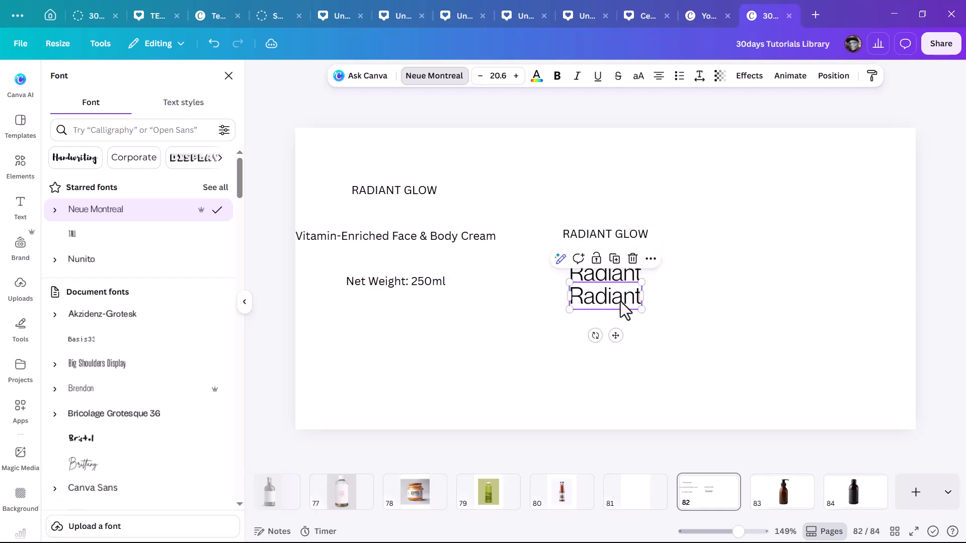
pyautogui.doubleClick(626, 299)
pyautogui.write('Glow')
pyautogui.press('Escape')
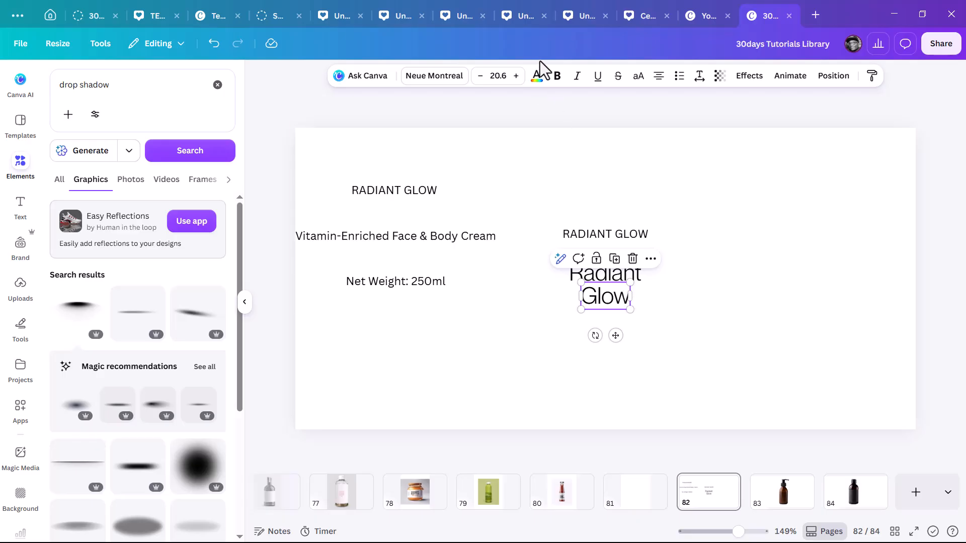
# - Set both the Glow and Radiant texts to the Medium weight of Neue Montreal
pyautogui.click(557, 76)
pyautogui.click(557, 76)
pyautogui.click(424, 80)
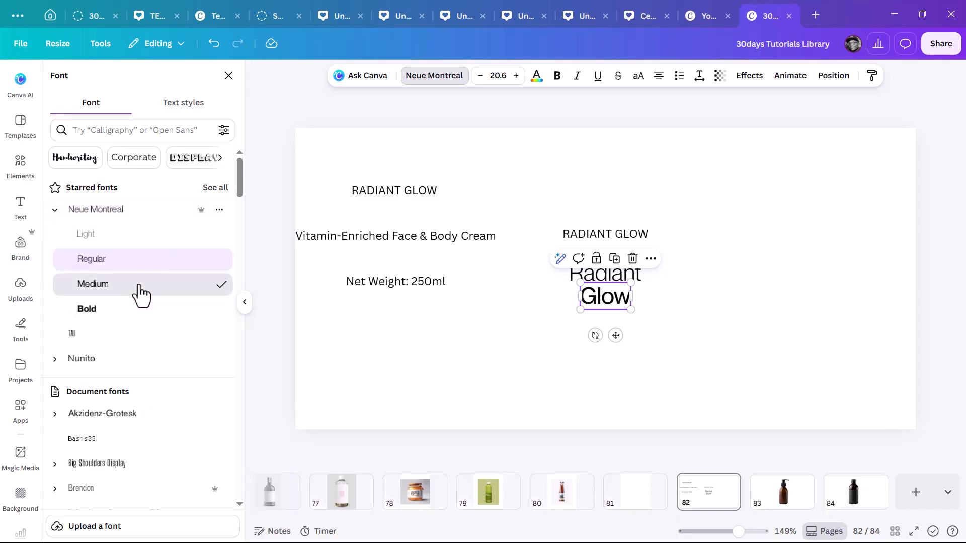
pyautogui.click(137, 284)
pyautogui.click(624, 275)
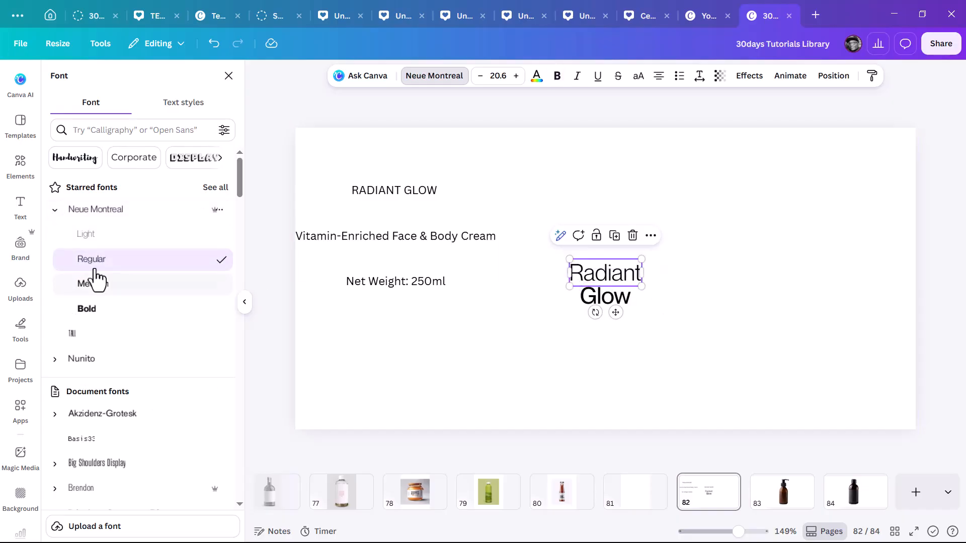
pyautogui.click(101, 285)
pyautogui.click(707, 308)
# - Enlarge the Glow text to about the width of Radiant and place it directly beneath that word
pyautogui.scroll(5, 641, 308)
pyautogui.click(618, 317)
pyautogui.moveTo(617, 325); pyautogui.dragTo(639, 333)
pyautogui.moveTo(597, 301); pyautogui.dragTo(598, 305)
pyautogui.click(725, 293)
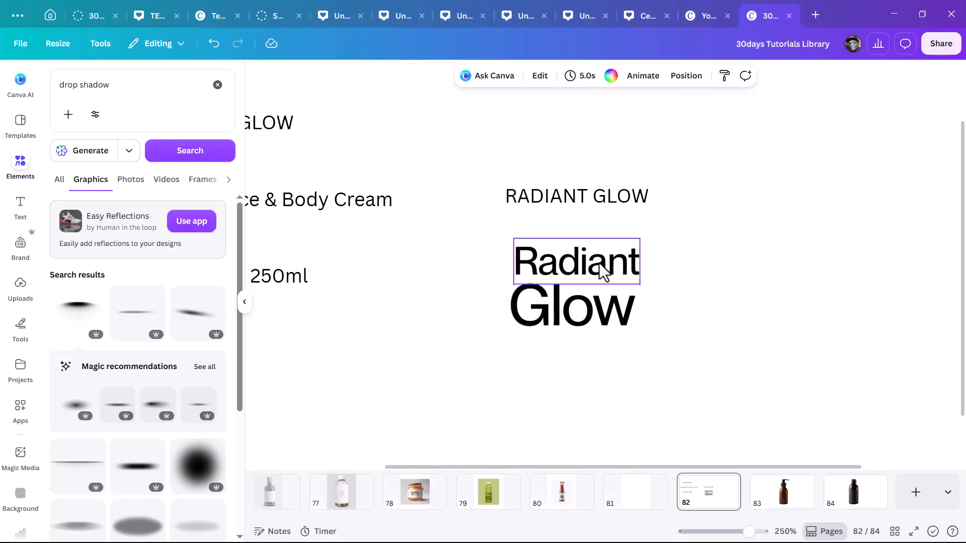
# - Delete the plain RADIANT GLOW text above the styled title and move the Radiant and Glow texts up together
pyautogui.moveTo(685, 346); pyautogui.dragTo(540, 257)
pyautogui.click(704, 233)
pyautogui.click(604, 189)
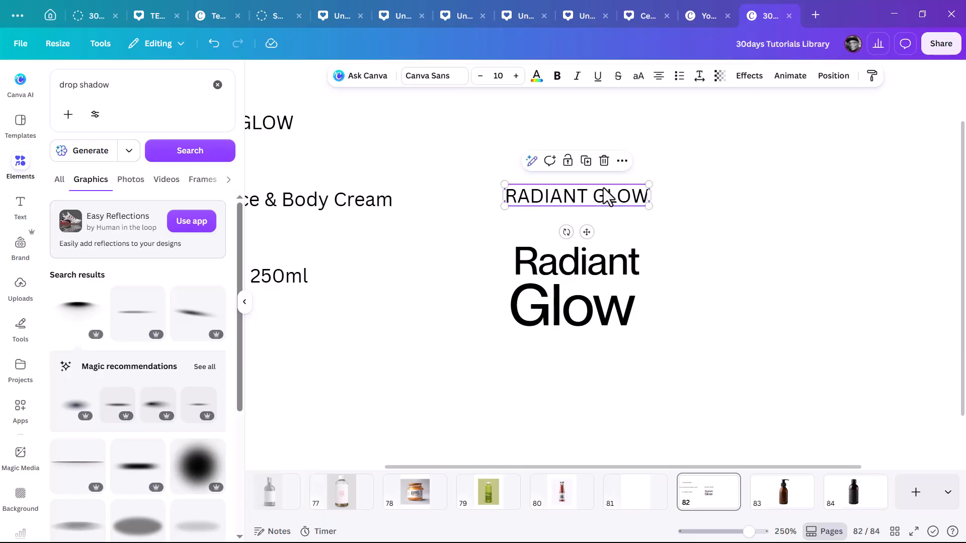
pyautogui.press('Delete')
pyautogui.moveTo(725, 235); pyautogui.dragTo(571, 347)
pyautogui.moveTo(624, 274); pyautogui.dragTo(610, 179)
pyautogui.scroll(-5, 651, 257)
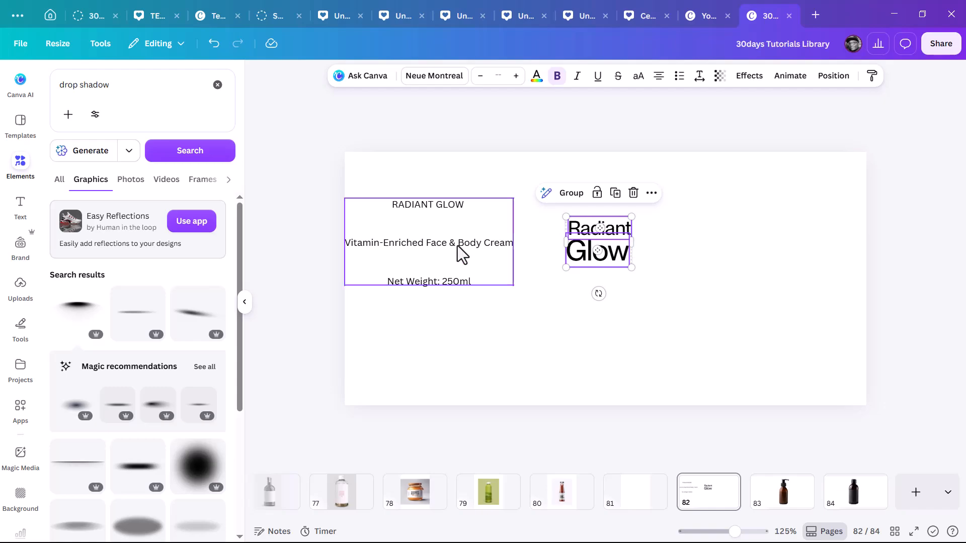
# - Remove the RADIANT GLOW line from the product details text, narrow its box and place it beneath Glow
pyautogui.click(412, 254)
pyautogui.doubleClick(359, 238)
pyautogui.click(437, 235)
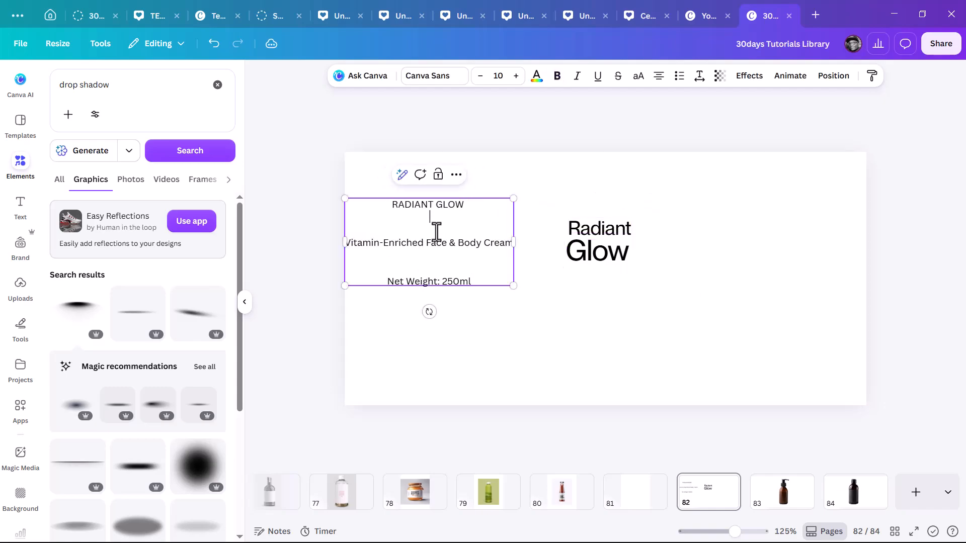
pyautogui.moveTo(414, 211); pyautogui.dragTo(382, 201)
pyautogui.press('BackSpace')
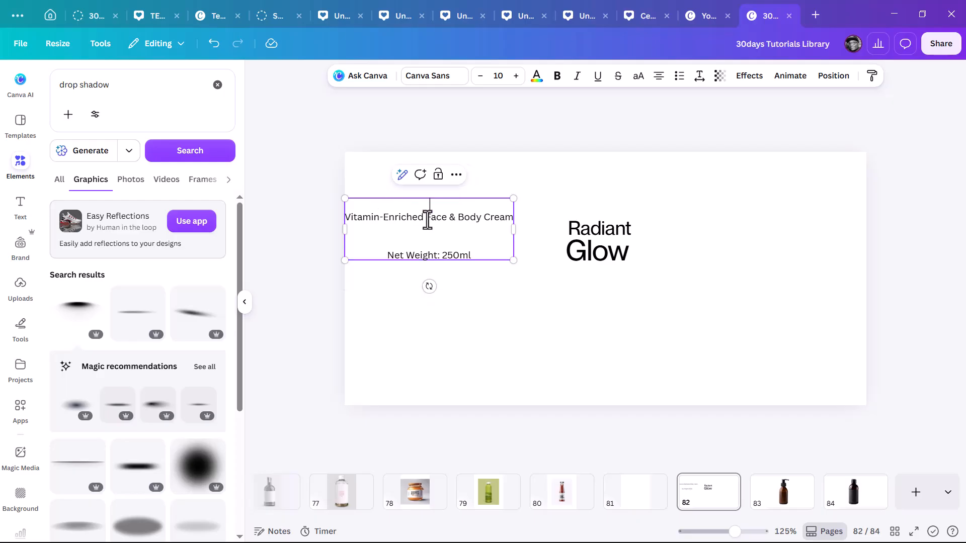
pyautogui.moveTo(513, 230); pyautogui.dragTo(639, 338)
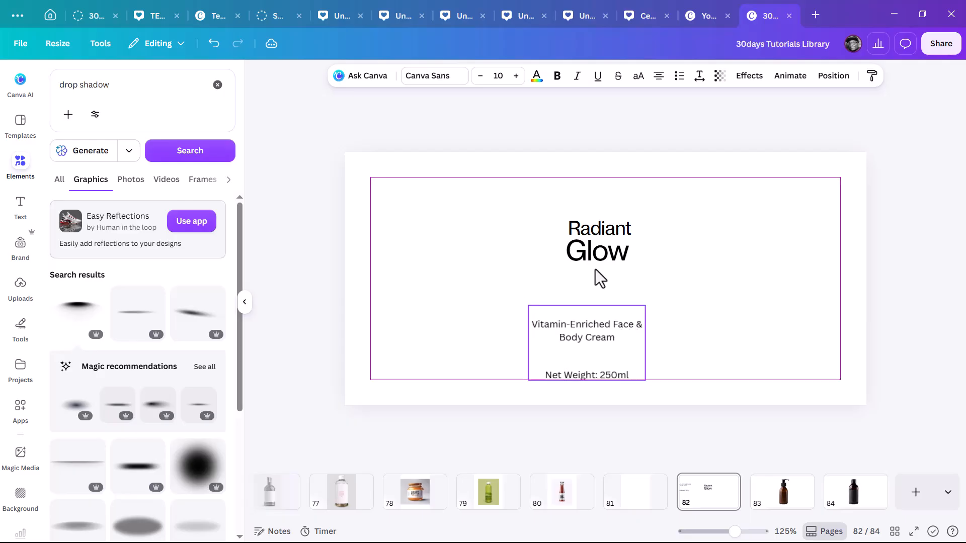
# - Change the font of the product details text to Lora
pyautogui.click(422, 78)
pyautogui.scroll(-6, 123, 401)
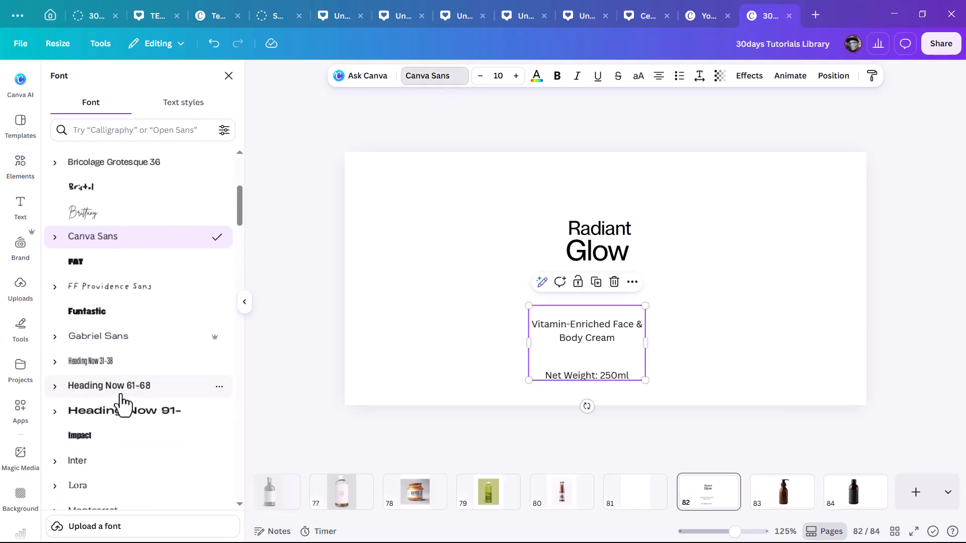
pyautogui.click(114, 445)
# - Shrink the product details text to size 7.6 beneath the title and lower Radiant and Glow closer to it
pyautogui.moveTo(587, 362); pyautogui.dragTo(674, 356)
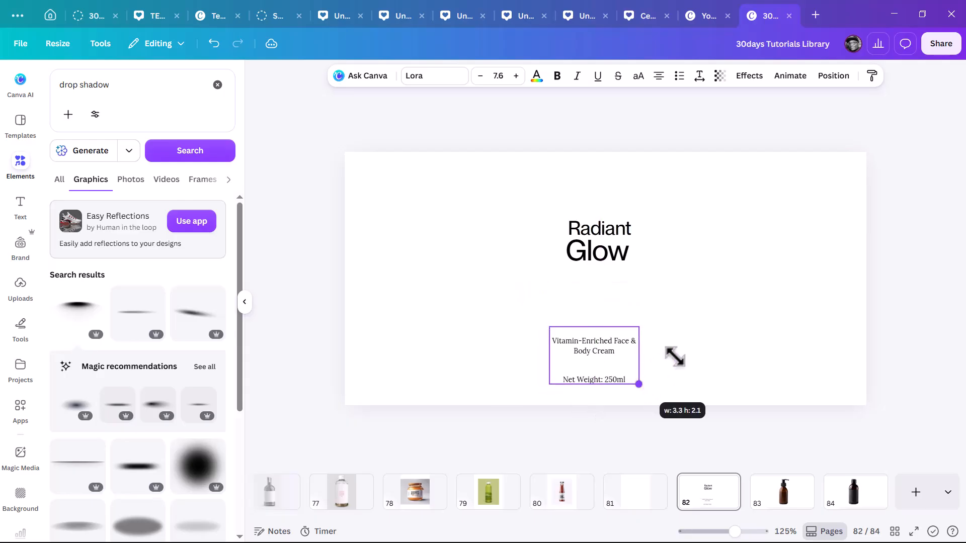
pyautogui.moveTo(619, 367); pyautogui.dragTo(620, 358)
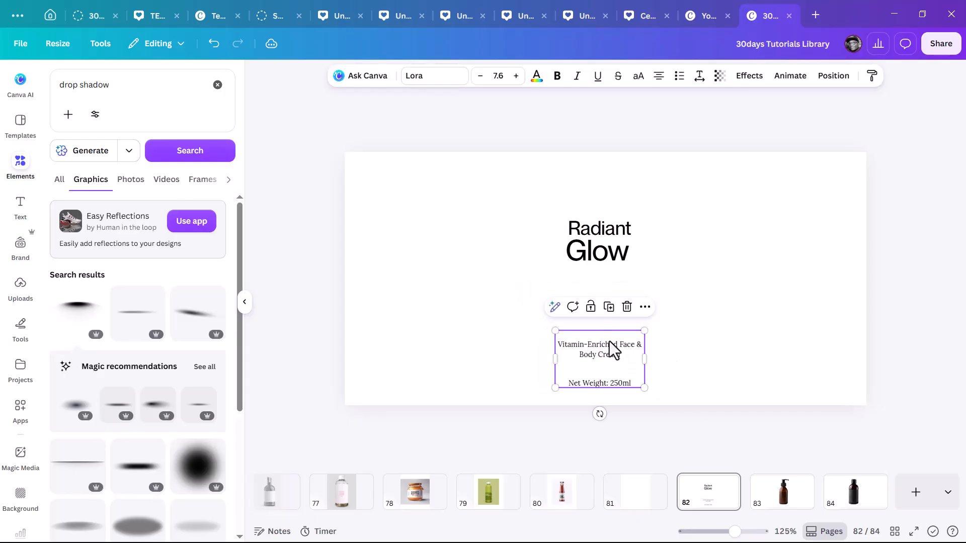
pyautogui.moveTo(647, 195); pyautogui.dragTo(563, 287)
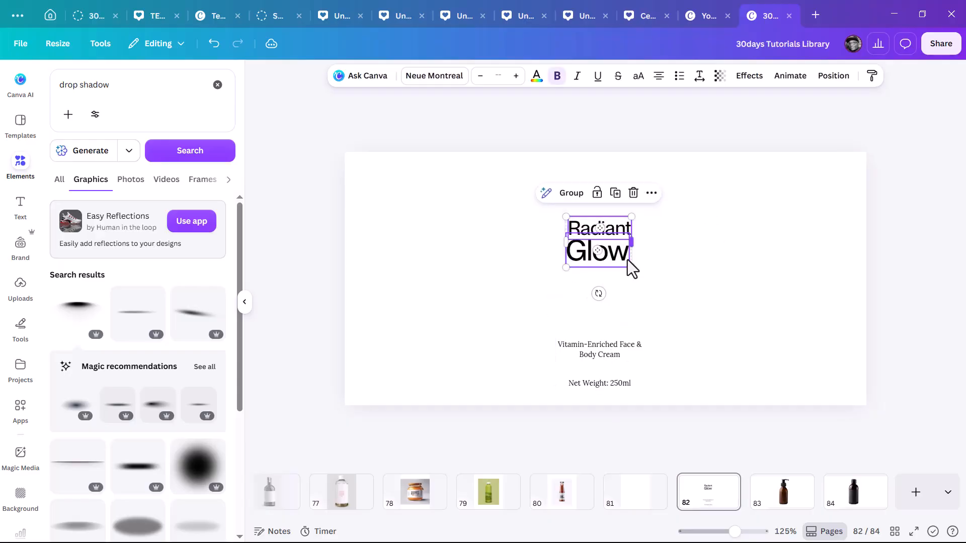
pyautogui.moveTo(622, 257); pyautogui.dragTo(620, 284)
# - Duplicate the details text to the side and cut the Net Weight line from the original beneath Glow, nudging it upward
pyautogui.click(620, 365)
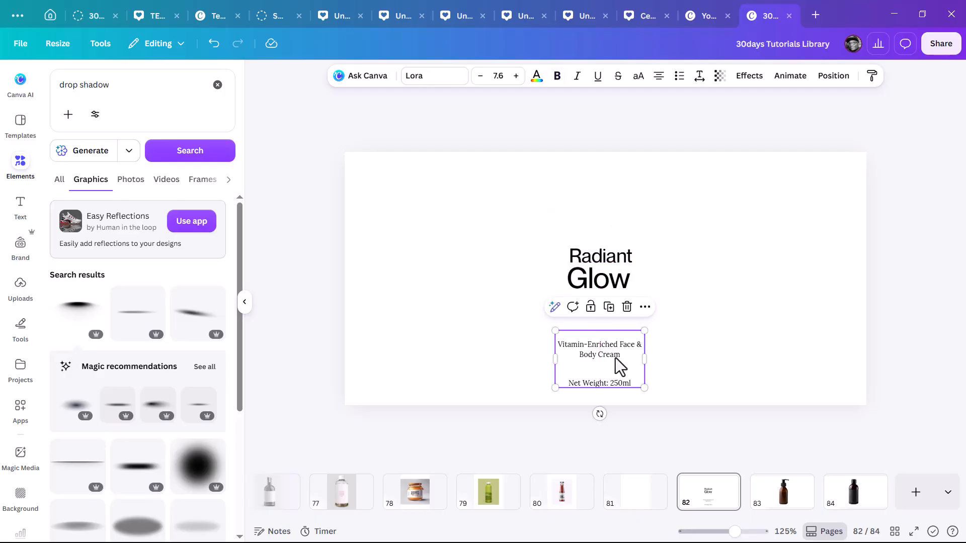
pyautogui.keyDown('alt'); pyautogui.moveTo(611, 355); pyautogui.dragTo(676, 268); pyautogui.keyUp('alt')
pyautogui.doubleClick(600, 366)
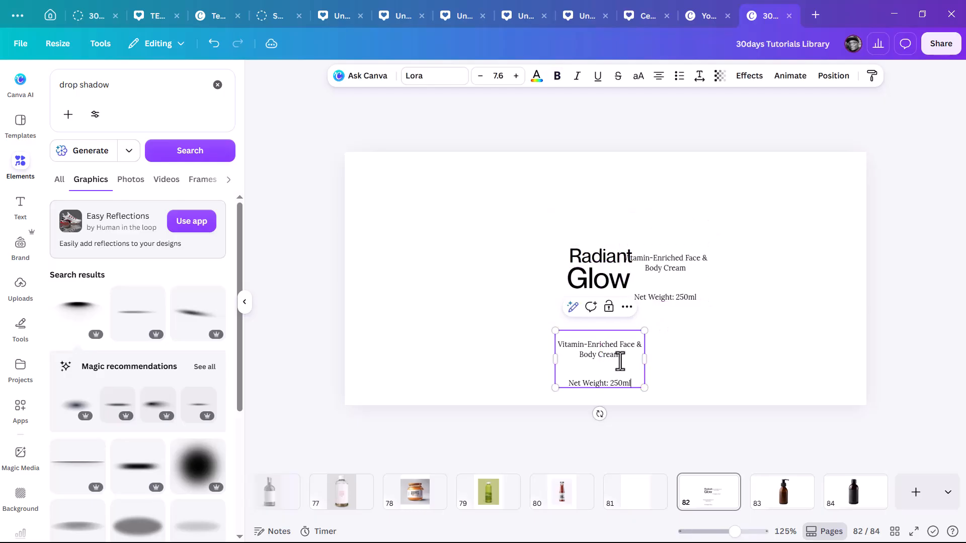
pyautogui.moveTo(623, 360); pyautogui.dragTo(636, 387)
pyautogui.hotkey('ctrl', 'c')
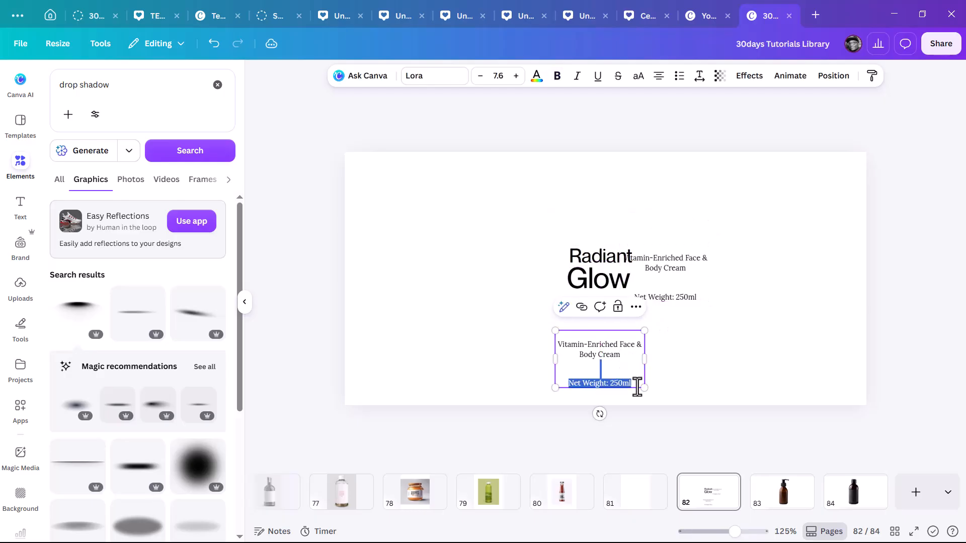
pyautogui.press('BackSpace')
pyautogui.click(683, 345)
pyautogui.moveTo(624, 348); pyautogui.dragTo(623, 334)
pyautogui.moveTo(671, 287); pyautogui.dragTo(761, 322)
# - Duplicate the Vitamin-Enriched Face & Body Cream text beneath itself and replace the copy with Net Weight: 250ml
pyautogui.click(590, 342)
pyautogui.keyDown('alt'); pyautogui.moveTo(607, 337); pyautogui.dragTo(608, 378); pyautogui.keyUp('alt')
pyautogui.doubleClick(609, 378)
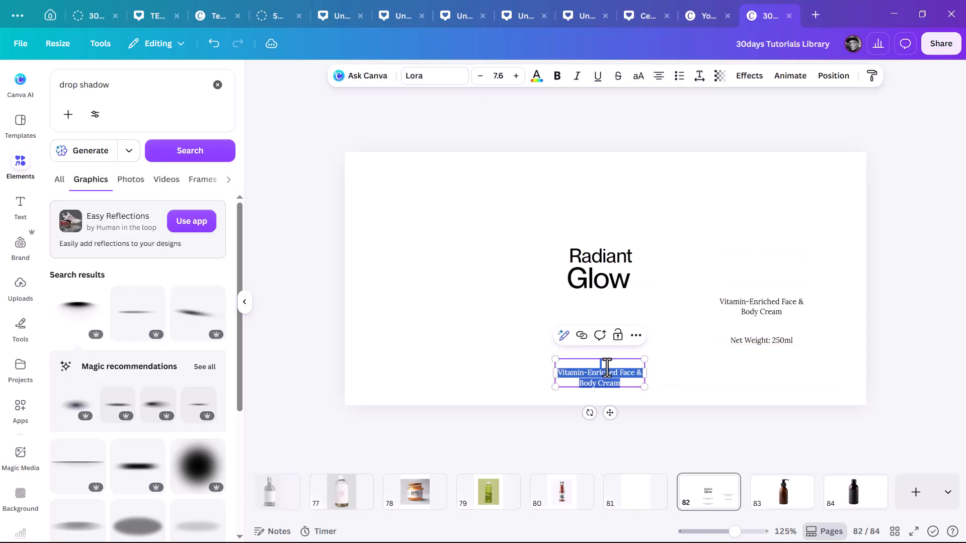
pyautogui.hotkey('ctrl', 'v')
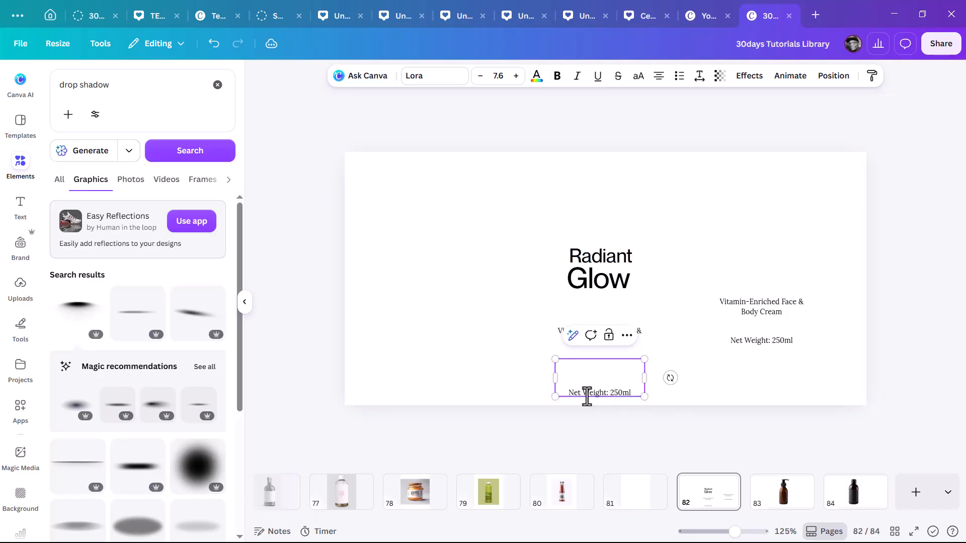
pyautogui.press('Escape')
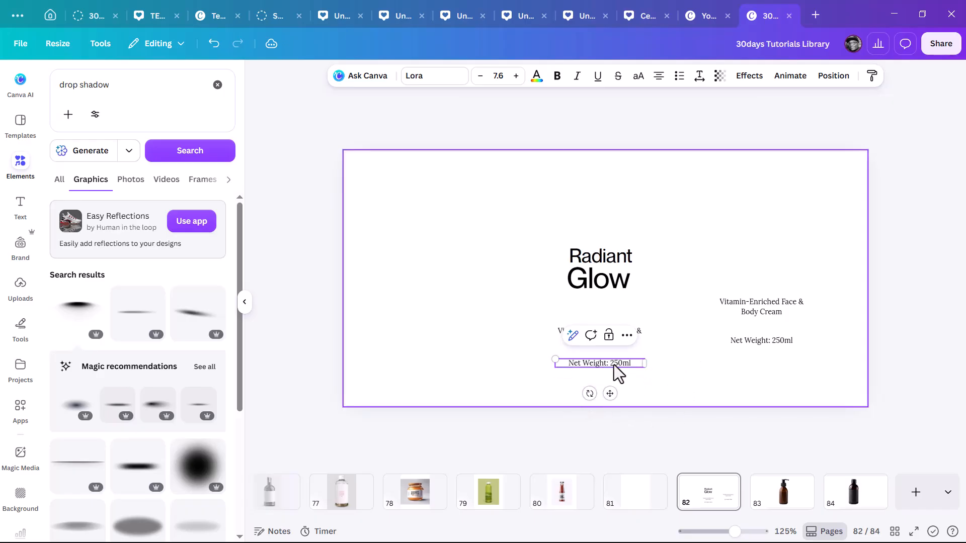
pyautogui.moveTo(623, 365); pyautogui.dragTo(621, 378)
# - Move the spare details block up beside the title and enlarge Radiant and Glow together, bringing Glow to size 49
pyautogui.click(778, 332)
pyautogui.moveTo(778, 324); pyautogui.dragTo(786, 230)
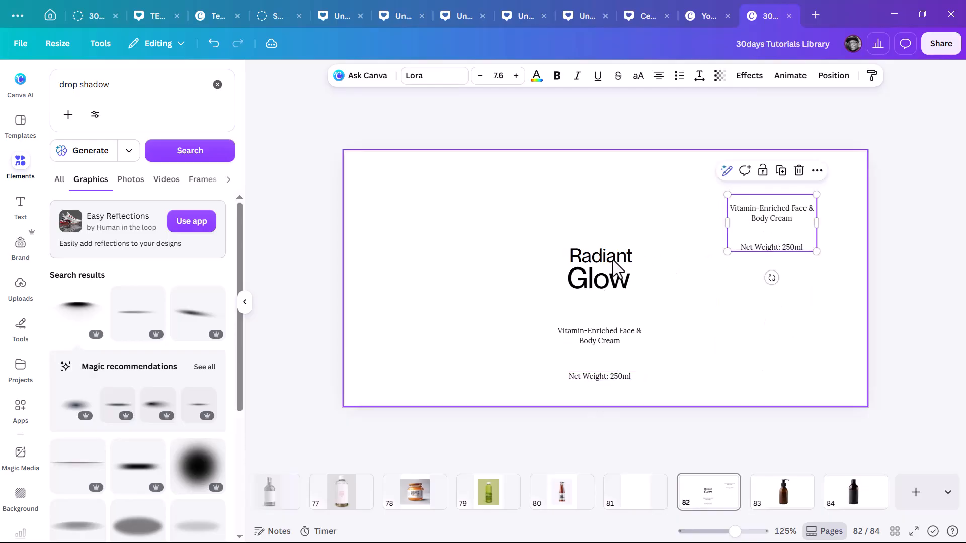
pyautogui.click(629, 257)
pyautogui.moveTo(633, 244); pyautogui.dragTo(654, 224)
pyautogui.click(671, 272)
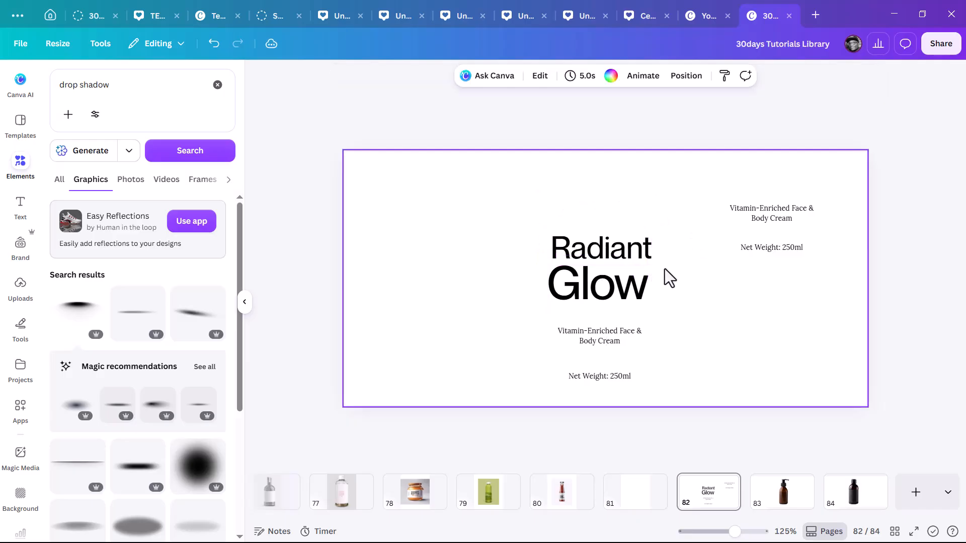
# - Align the Radiant and Glow texts on their horizontal centres
pyautogui.click(646, 300)
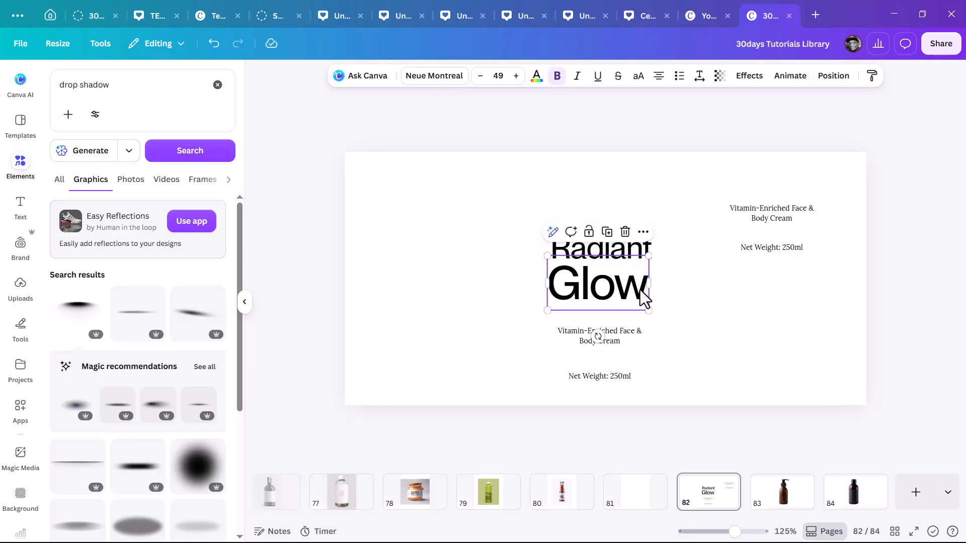
pyautogui.click(615, 271)
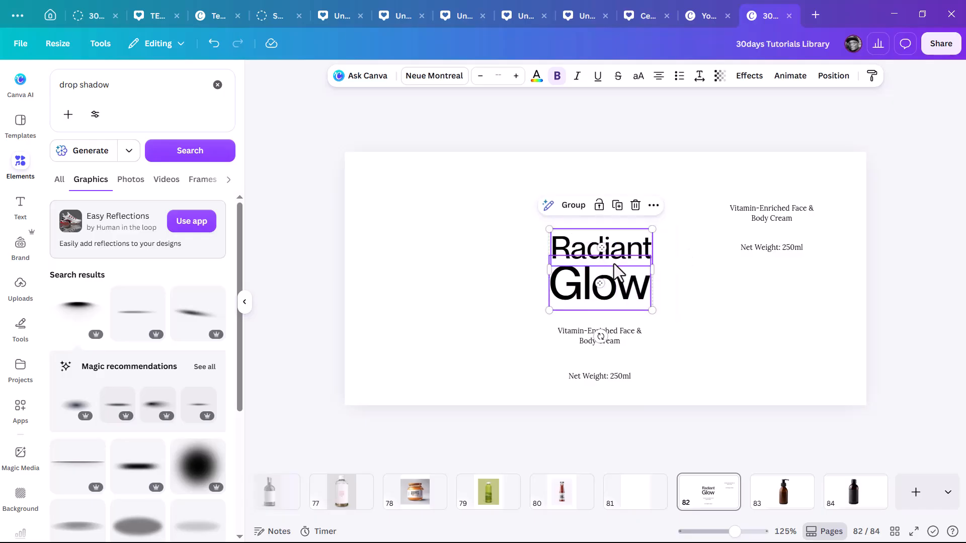
pyautogui.click(835, 76)
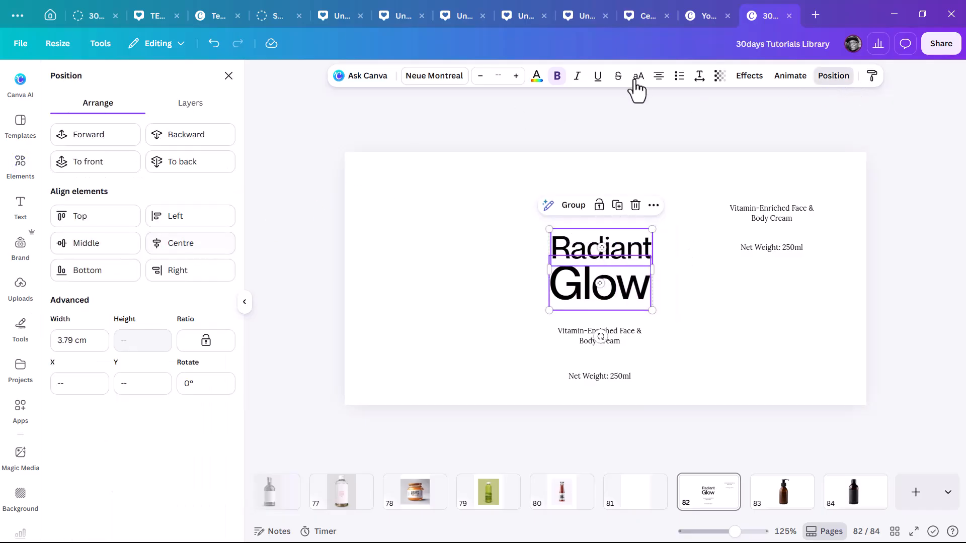
pyautogui.click(163, 243)
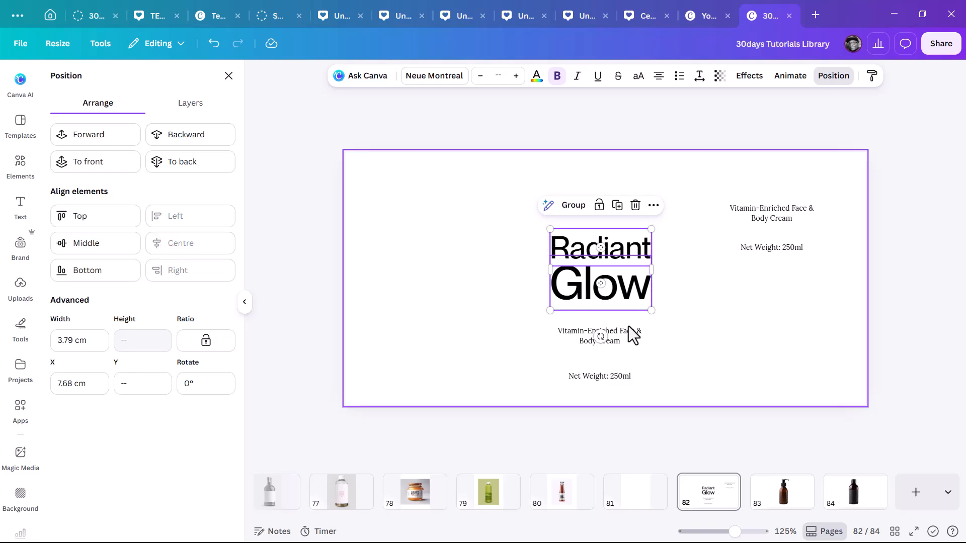
pyautogui.click(686, 307)
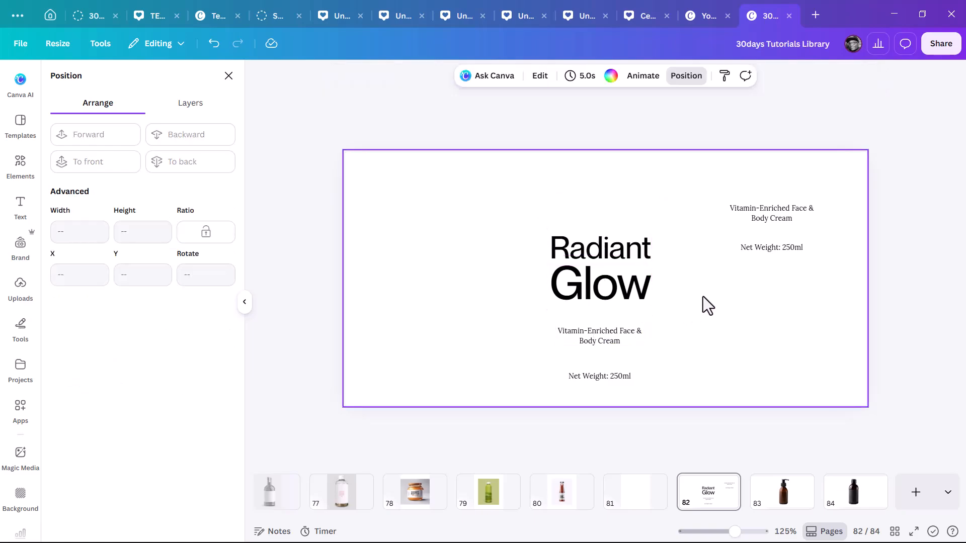
# - Search the graphics elements for "skin care logo"
pyautogui.click(21, 165)
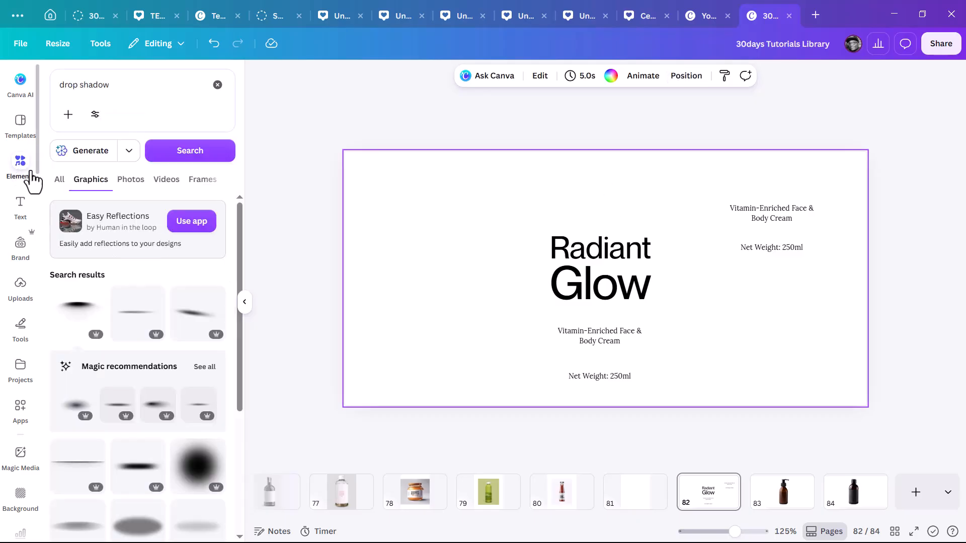
pyautogui.click(112, 90)
pyautogui.write('sku')
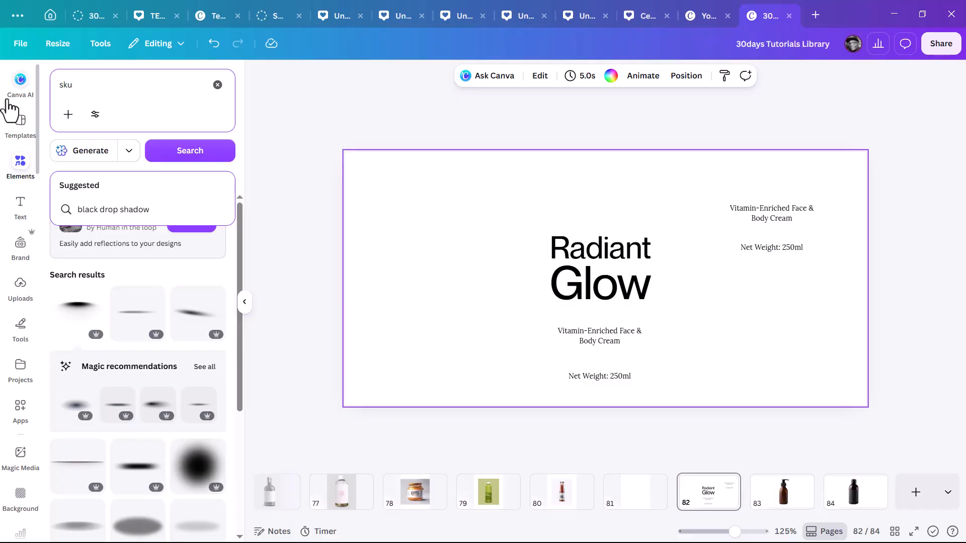
pyautogui.press('BackSpace')
pyautogui.write('in care logo')
pyautogui.press('Return')
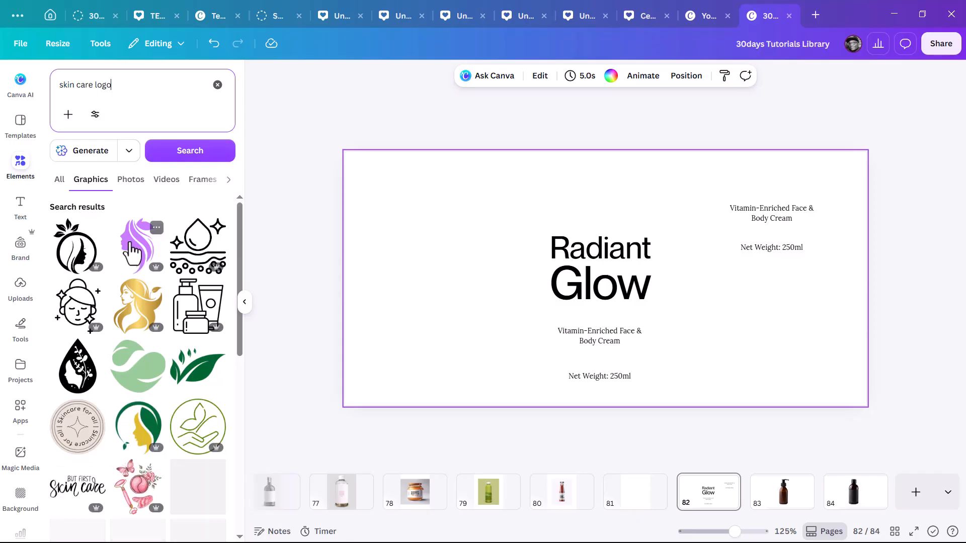
pyautogui.click(83, 259)
pyautogui.moveTo(623, 309); pyautogui.dragTo(602, 189)
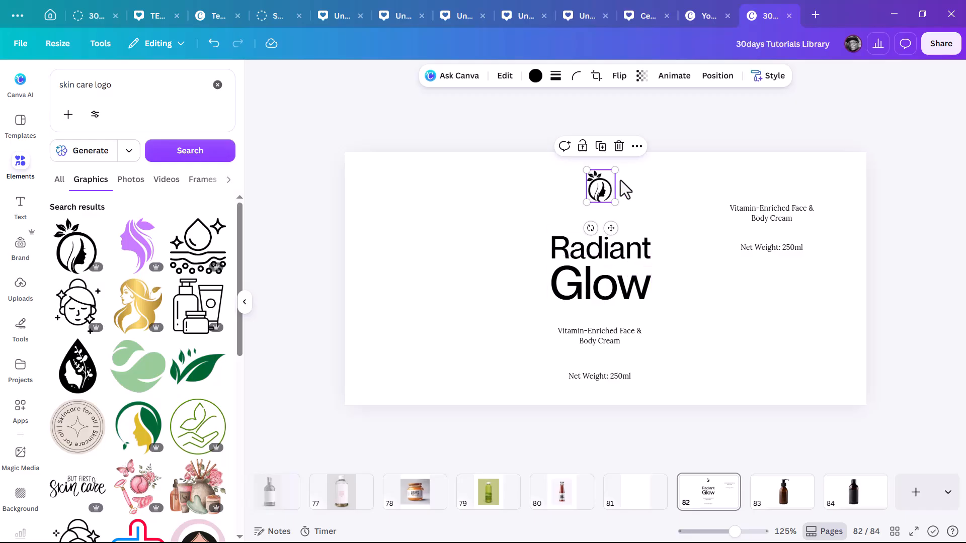
pyautogui.click(619, 146)
# - Insert the purple woman's profile with leaf graphic, shrink it to a small logo and place it above Radiant
pyautogui.click(141, 246)
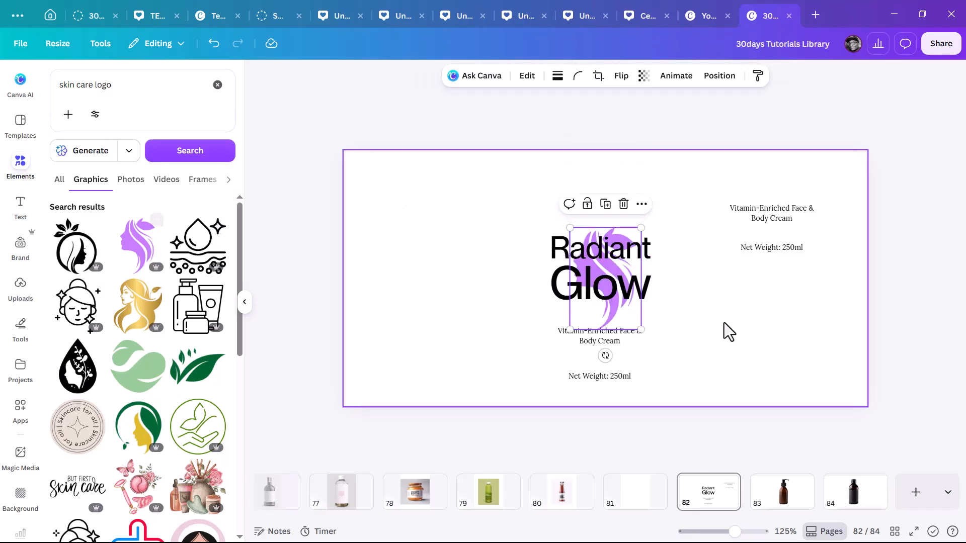
pyautogui.moveTo(638, 332); pyautogui.dragTo(594, 261)
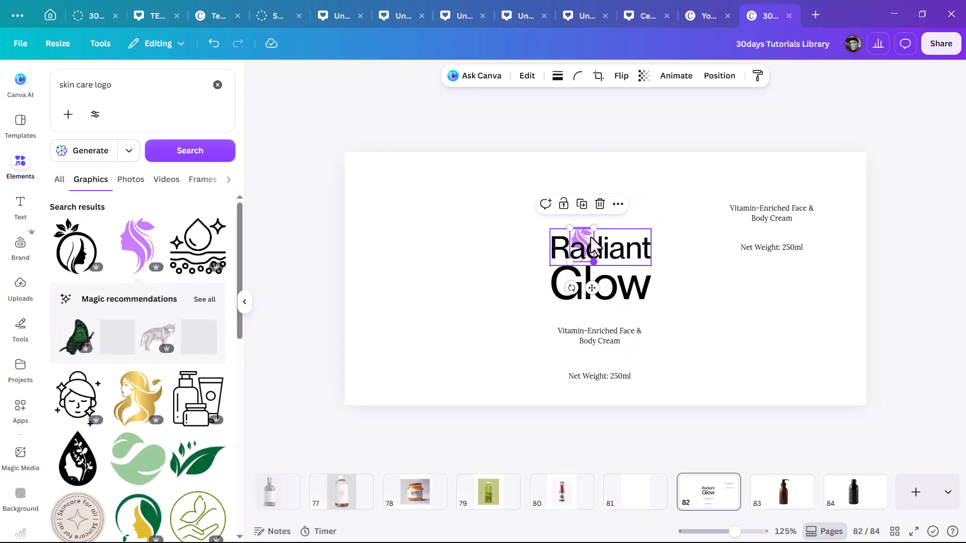
pyautogui.moveTo(592, 228); pyautogui.dragTo(577, 189)
# - Duplicate the Radiant text beside the purple logo at size 14.9 and change the copy to Brocelle Skincare
pyautogui.click(620, 250)
pyautogui.keyDown('alt'); pyautogui.moveTo(620, 250); pyautogui.dragTo(639, 185); pyautogui.keyUp('alt')
pyautogui.keyDown('ctrl'); pyautogui.scroll(5, 610, 186); pyautogui.keyUp('ctrl')
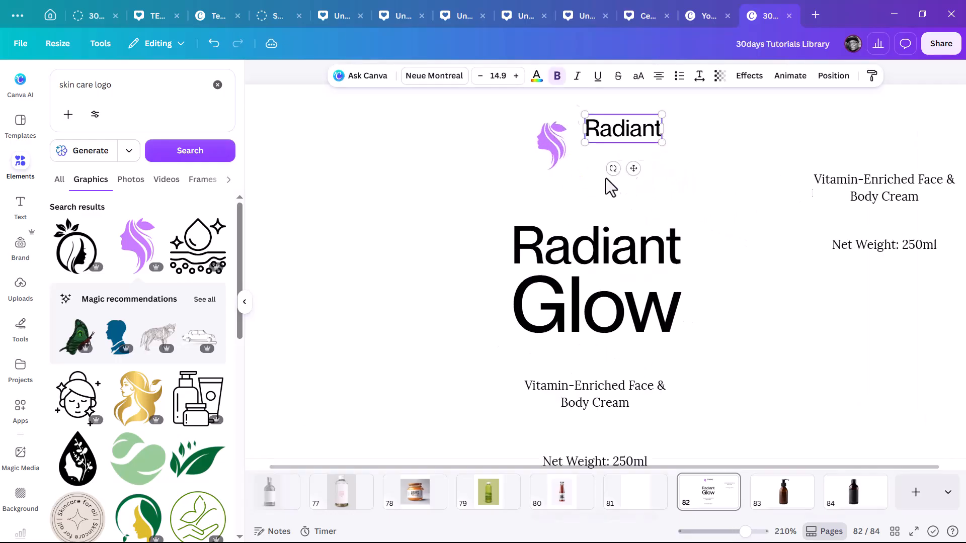
pyautogui.keyDown('ctrl'); pyautogui.scroll(3, 649, 111); pyautogui.keyUp('ctrl')
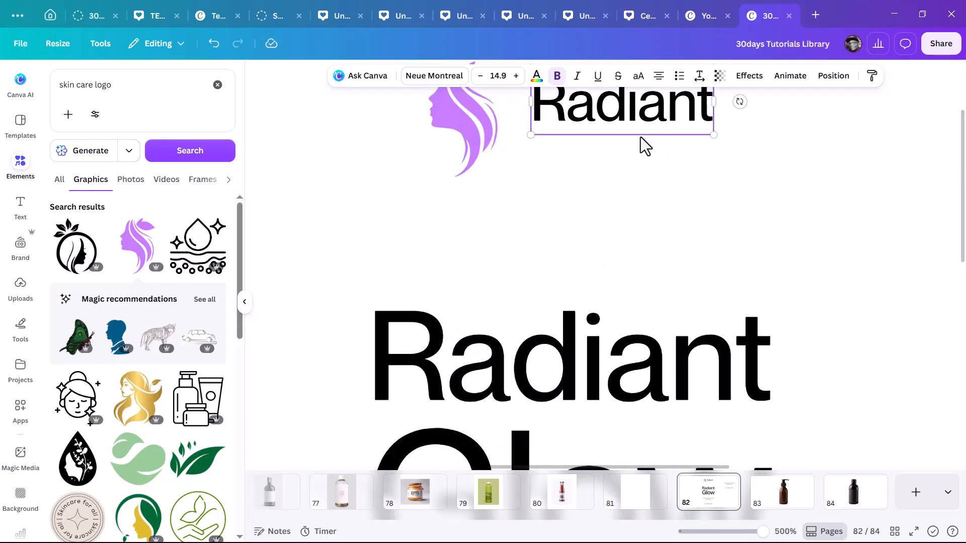
pyautogui.scroll(3, 642, 146)
pyautogui.doubleClick(623, 246)
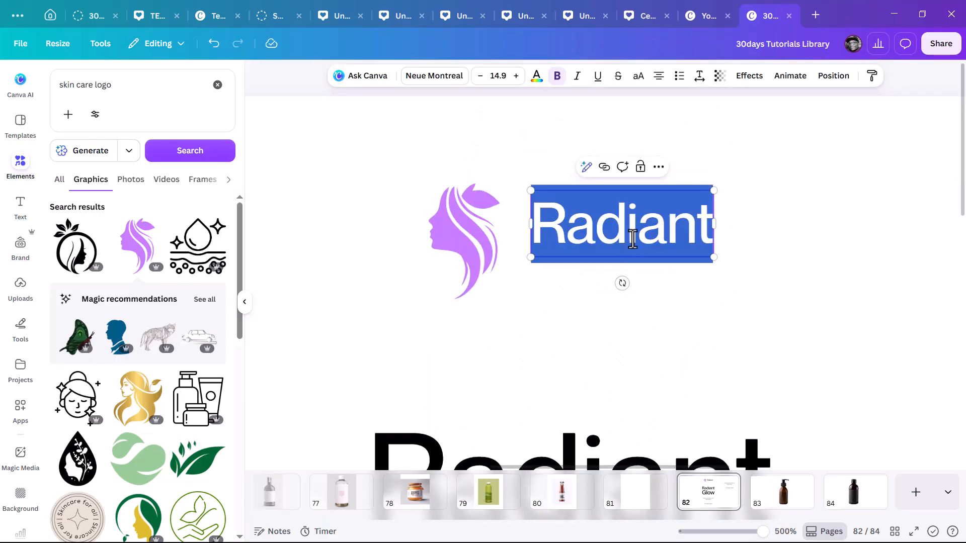
pyautogui.write('Brocelle Skin')
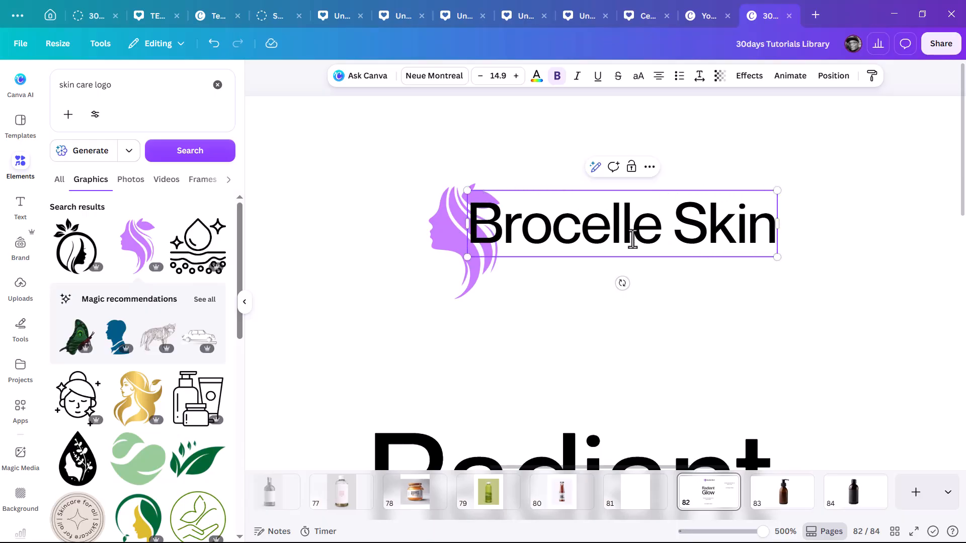
pyautogui.write('care')
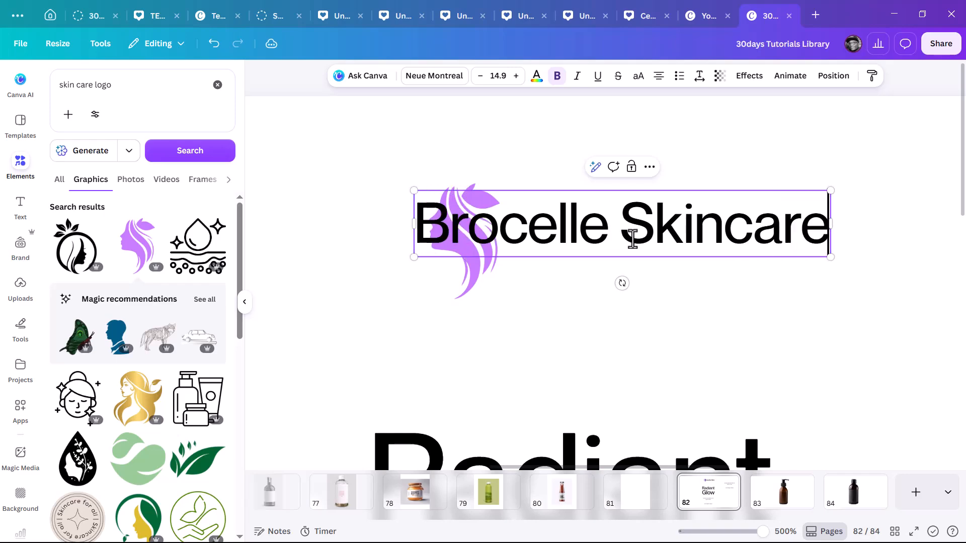
# - Narrow the Brocelle Skincare text box so it wraps onto two lines and set its line spacing to 0.85
pyautogui.moveTo(830, 224); pyautogui.dragTo(754, 210)
pyautogui.click(699, 75)
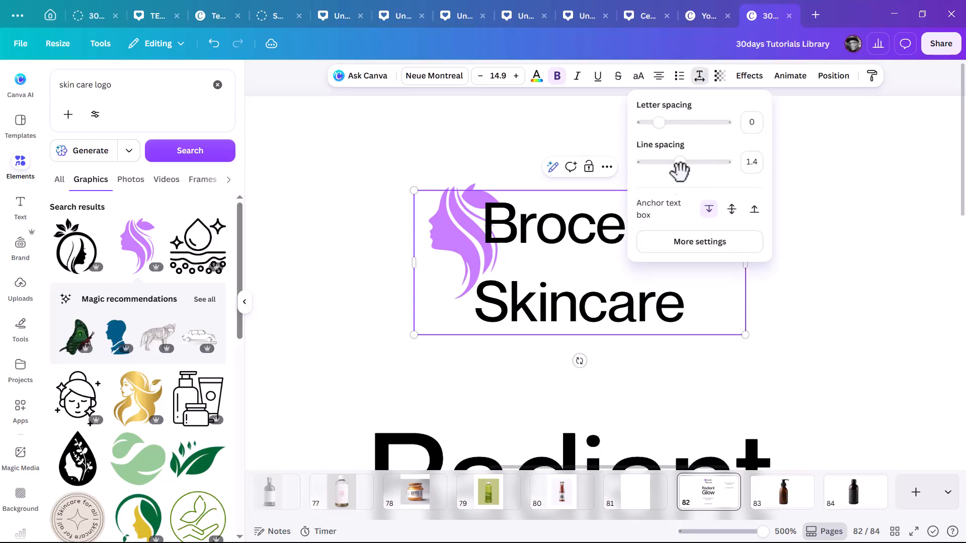
pyautogui.moveTo(677, 163); pyautogui.dragTo(655, 183)
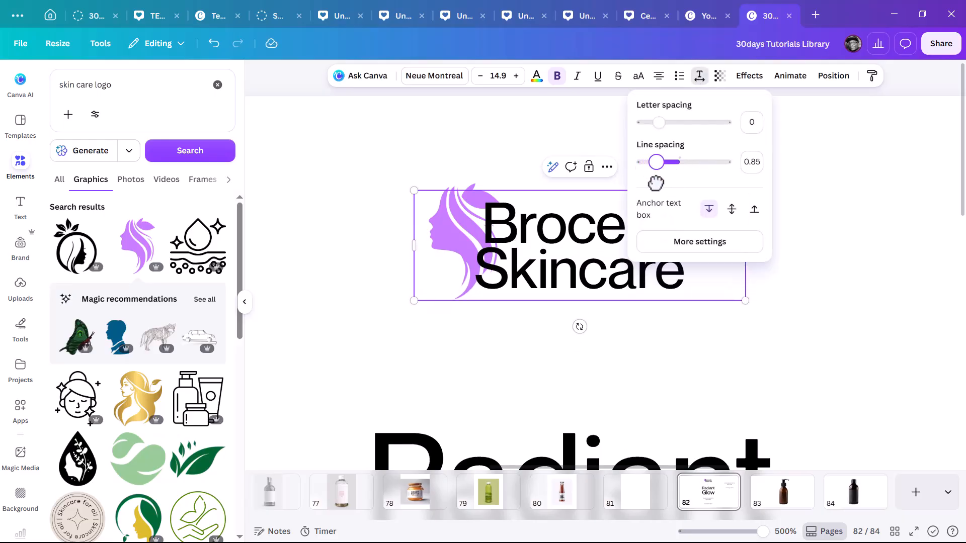
# - Left-align the Brocelle Skincare text, reduce it to size 10.4 and place it beside the purple logo graphic
pyautogui.click(658, 75)
pyautogui.moveTo(746, 302); pyautogui.dragTo(598, 251)
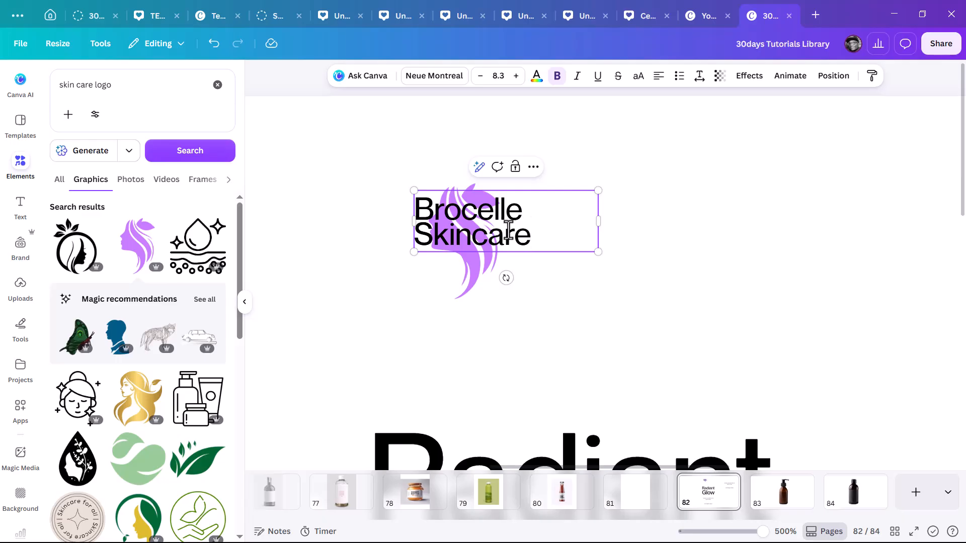
pyautogui.click(646, 215)
pyautogui.moveTo(535, 232); pyautogui.dragTo(573, 230)
pyautogui.moveTo(670, 225); pyautogui.dragTo(636, 233)
pyautogui.moveTo(708, 197); pyautogui.dragTo(754, 183)
pyautogui.moveTo(709, 220); pyautogui.dragTo(685, 224)
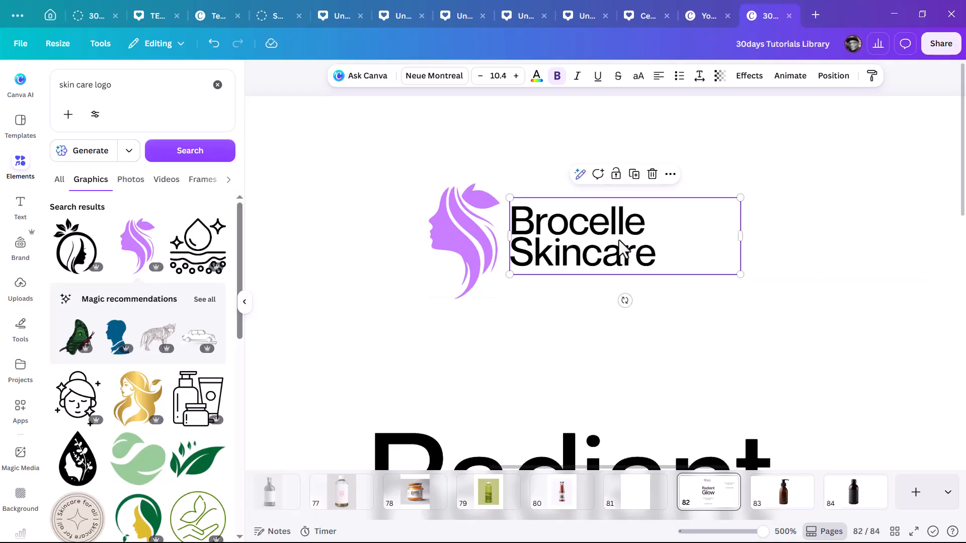
# - Set the label page's background colour to the dark charcoal swatch
pyautogui.scroll(-5, 561, 247)
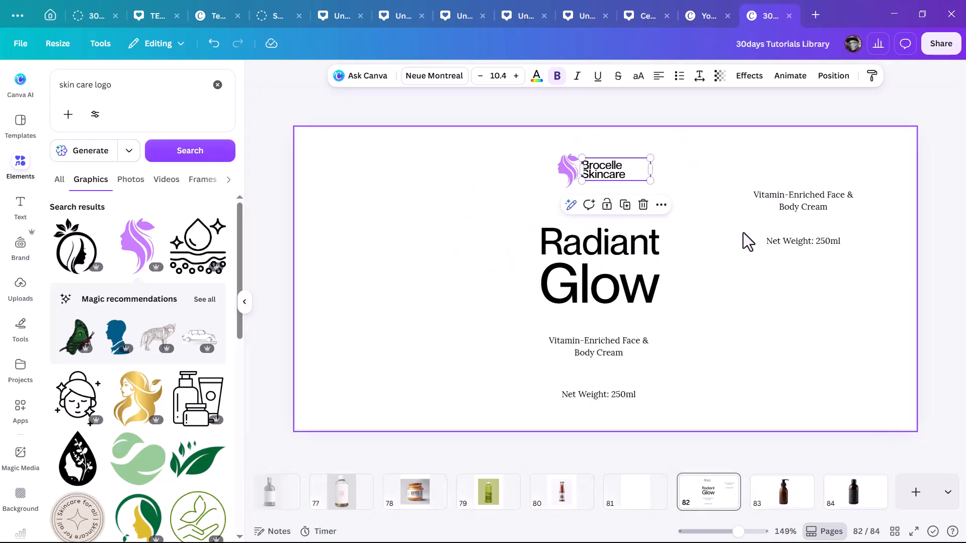
pyautogui.click(717, 132)
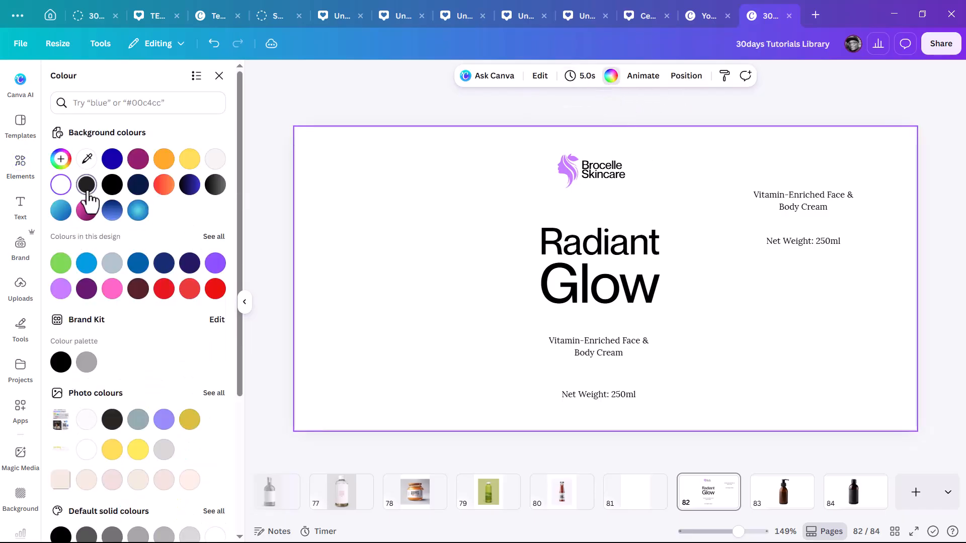
pyautogui.click(86, 185)
# - Recolour all the central label text, from Brocelle Skincare down to Net Weight: 250ml, white
pyautogui.moveTo(692, 105); pyautogui.dragTo(491, 422)
pyautogui.click(576, 77)
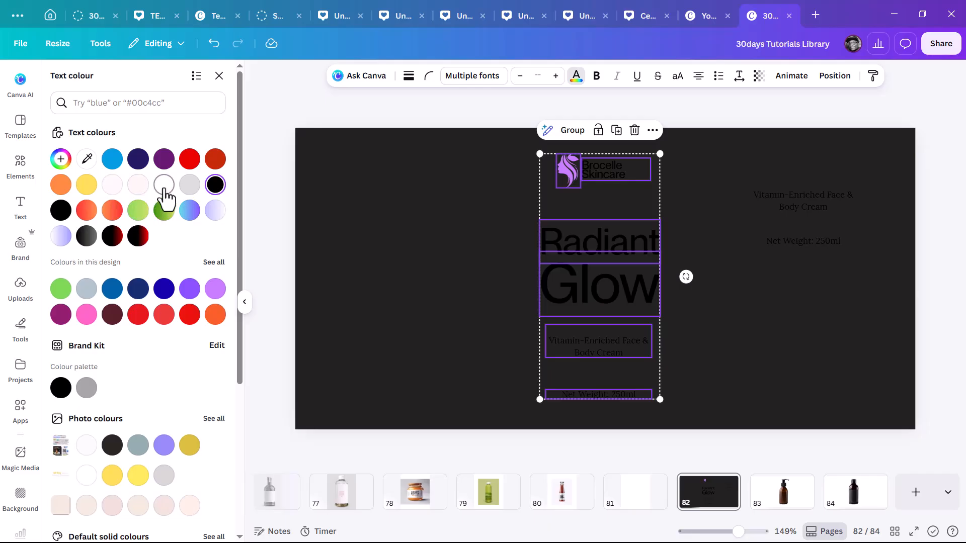
pyautogui.click(164, 184)
pyautogui.click(453, 173)
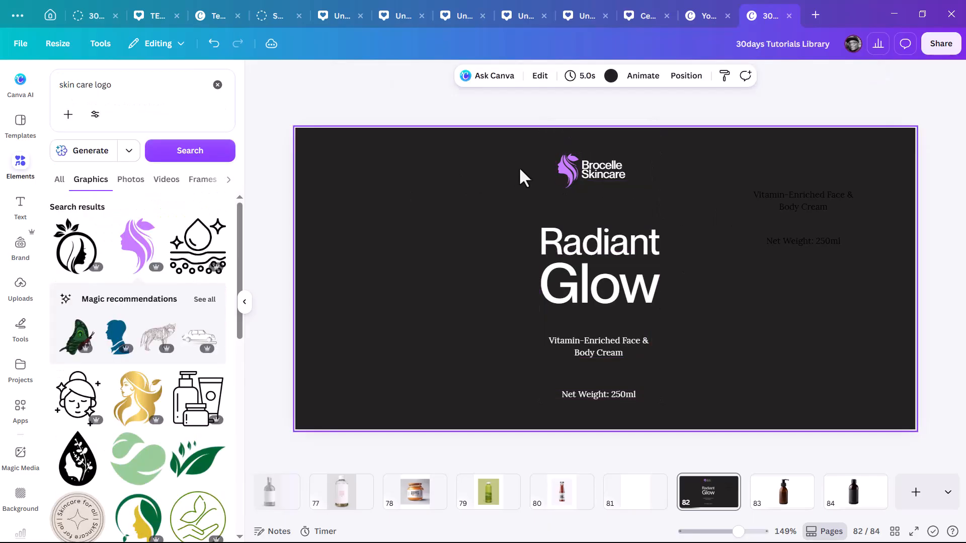
# - Nudge the woman's profile graphic slightly away from the Brocelle Skincare text and recolour it white
pyautogui.click(557, 168)
pyautogui.moveTo(557, 169); pyautogui.dragTo(551, 170)
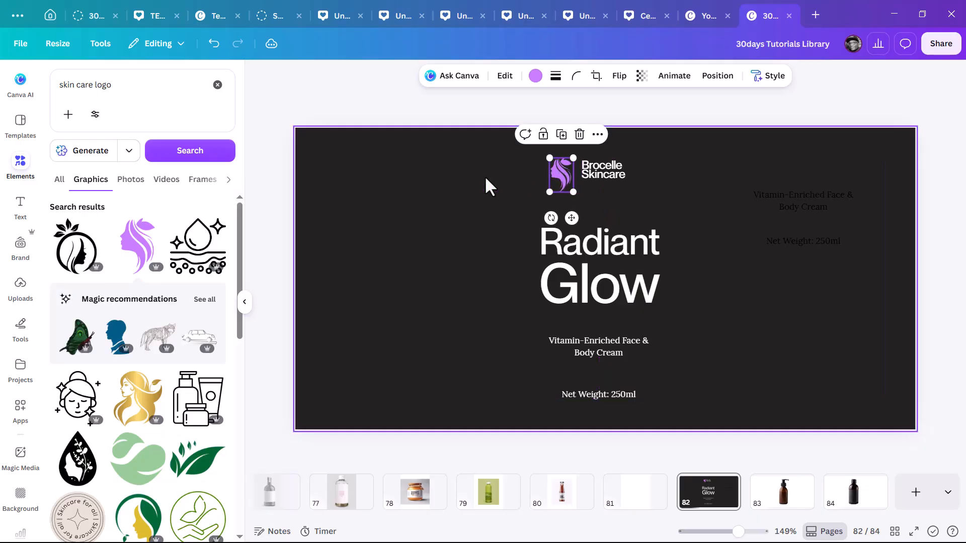
pyautogui.click(536, 75)
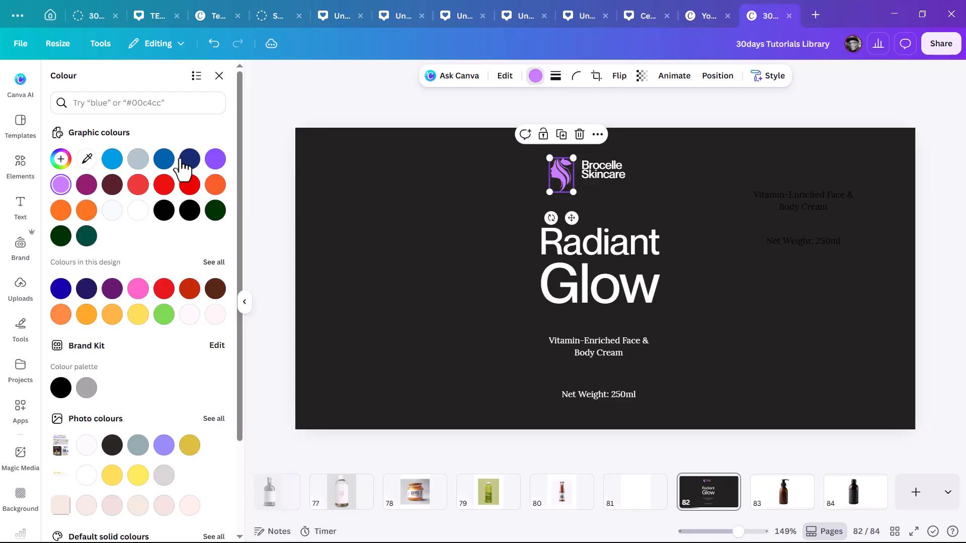
pyautogui.click(137, 211)
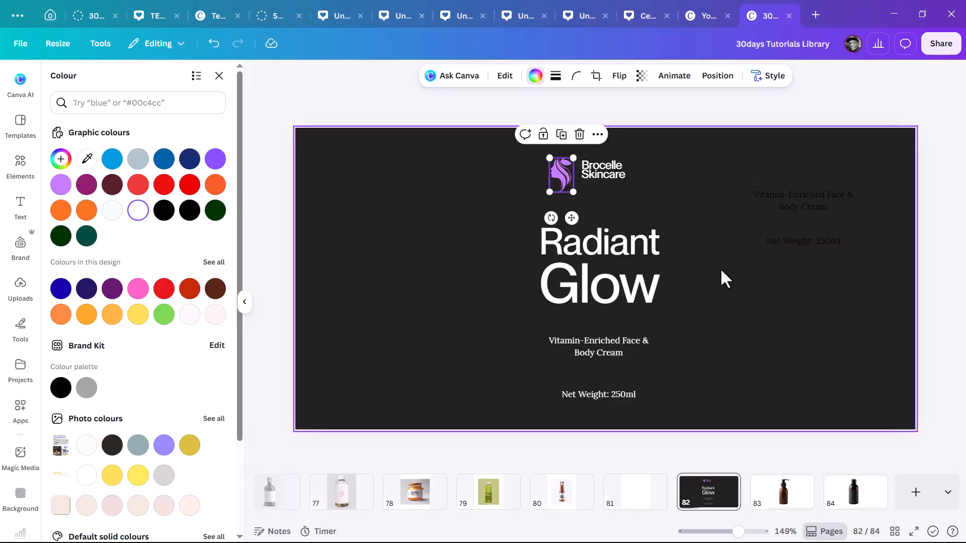
# - Recolour the spare Vitamin-Enriched Face & Body Cream text block on the label's right side white
pyautogui.moveTo(886, 137); pyautogui.dragTo(767, 355)
pyautogui.click(536, 78)
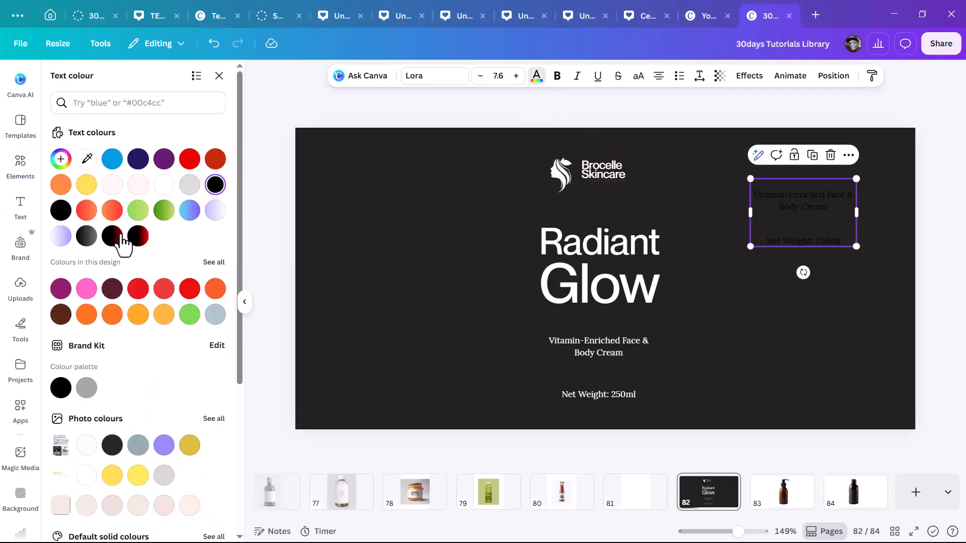
pyautogui.click(112, 185)
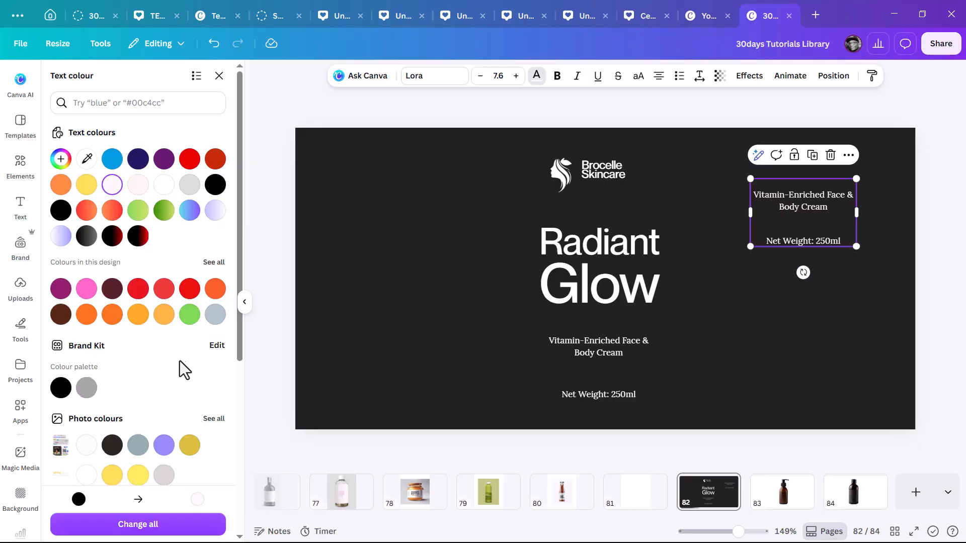
pyautogui.scroll(-4, 215, 437)
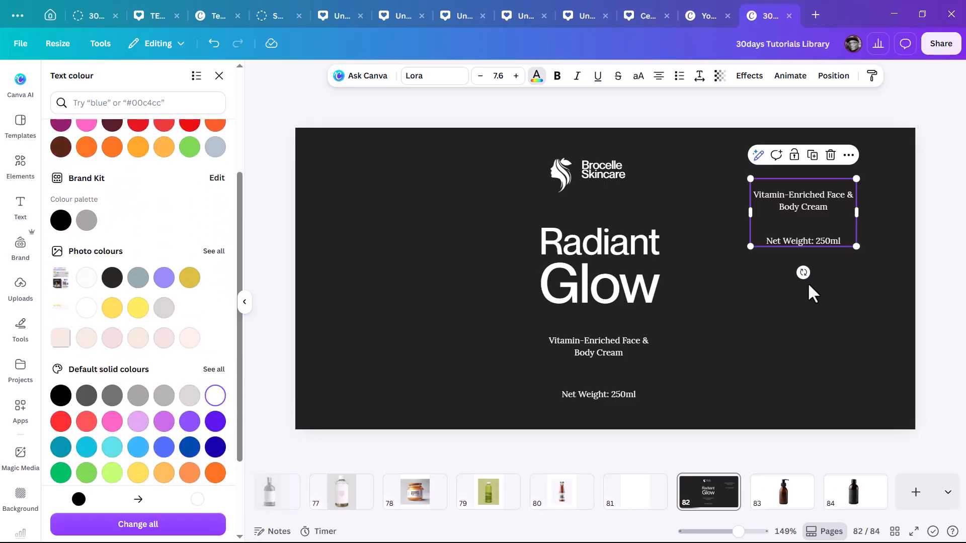
# - Copy the Product Description heading and paragraph from Notepad and replace the label's right-hand text block with it
pyautogui.hotkey('alt', 'Tab')
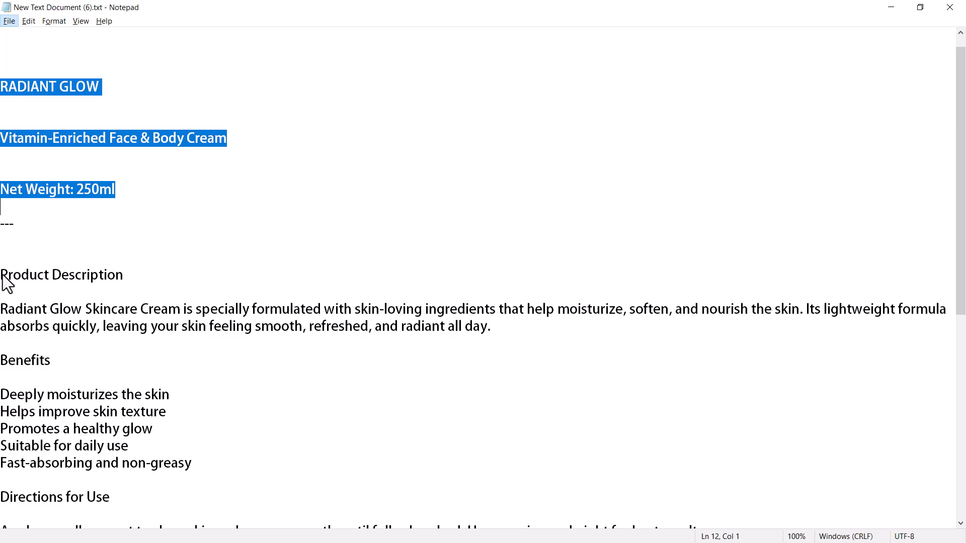
pyautogui.moveTo(3, 275); pyautogui.dragTo(623, 332)
pyautogui.hotkey('ctrl', 'c')
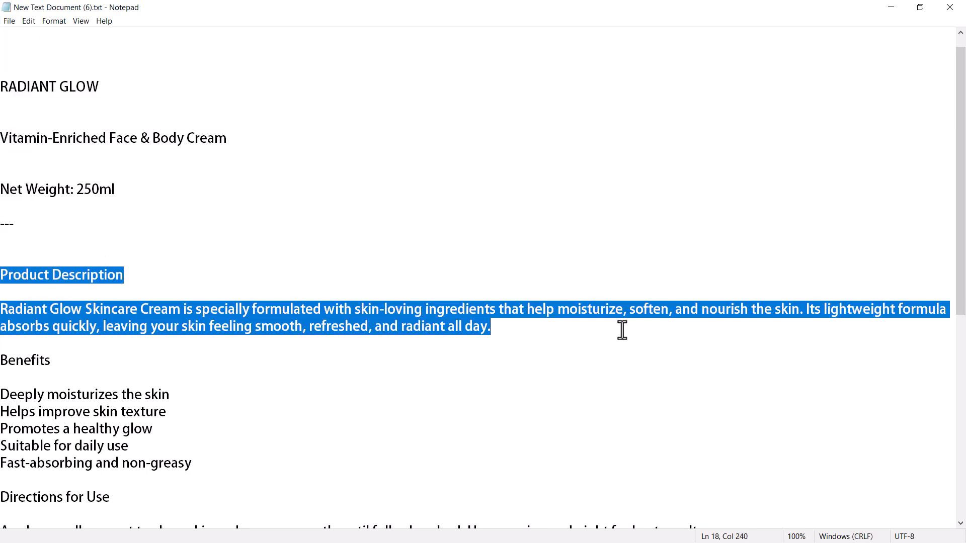
pyautogui.hotkey('alt', 'Tab')
pyautogui.doubleClick(813, 212)
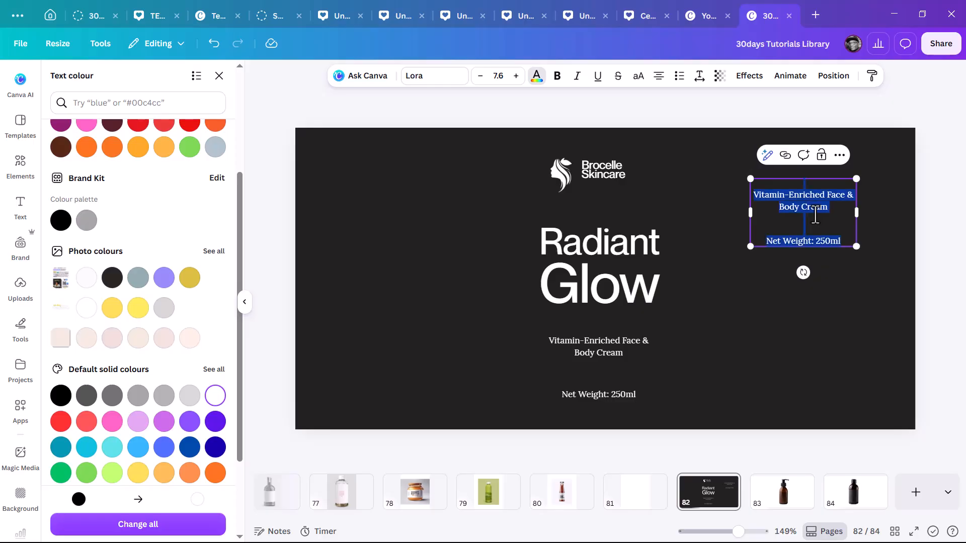
pyautogui.hotkey('ctrl', 'v')
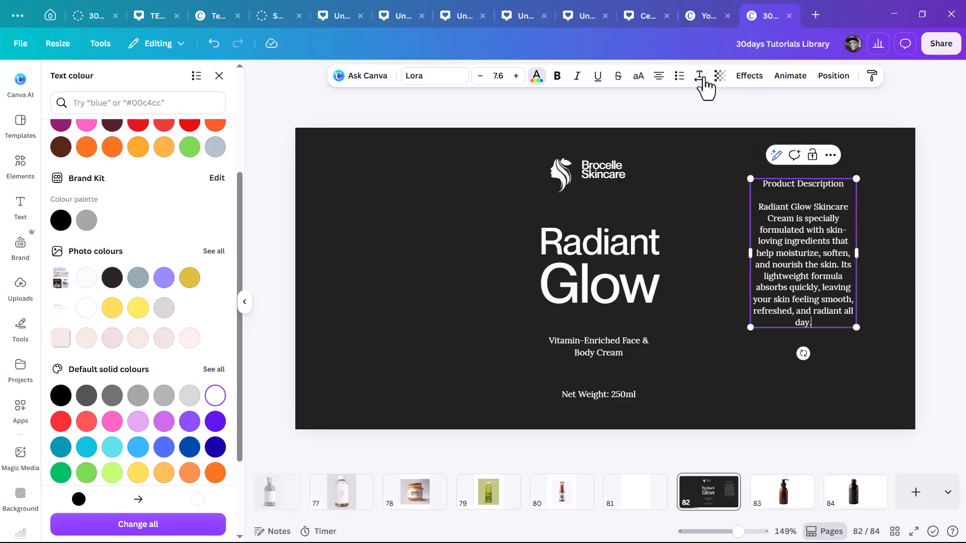
# - Left-align the whole Product Description text block, including its heading
pyautogui.click(659, 76)
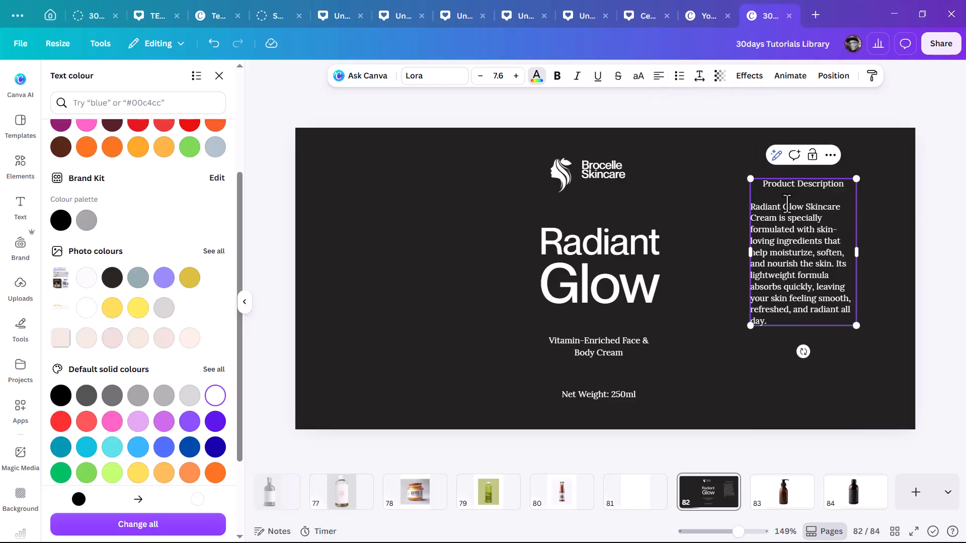
pyautogui.hotkey('ctrl', 'a')
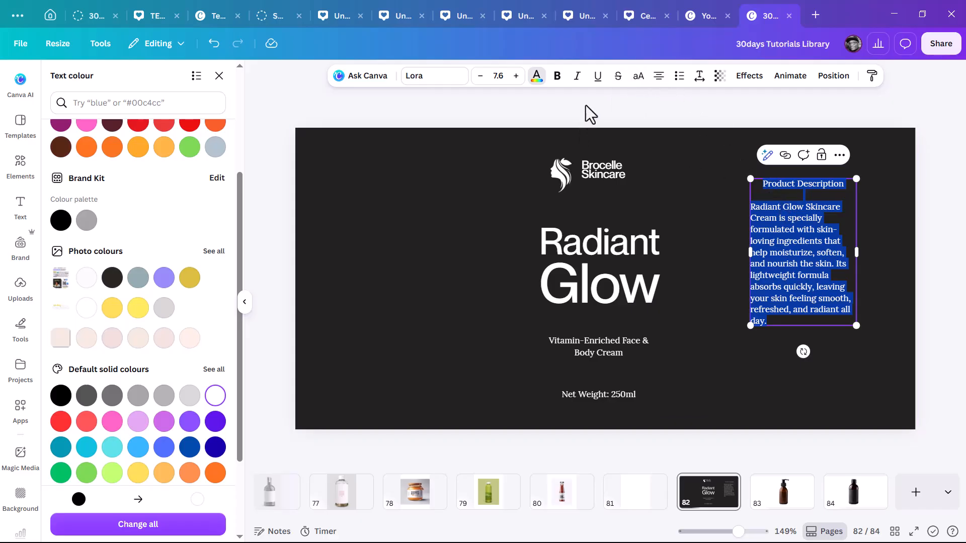
pyautogui.click(659, 76)
pyautogui.click(659, 77)
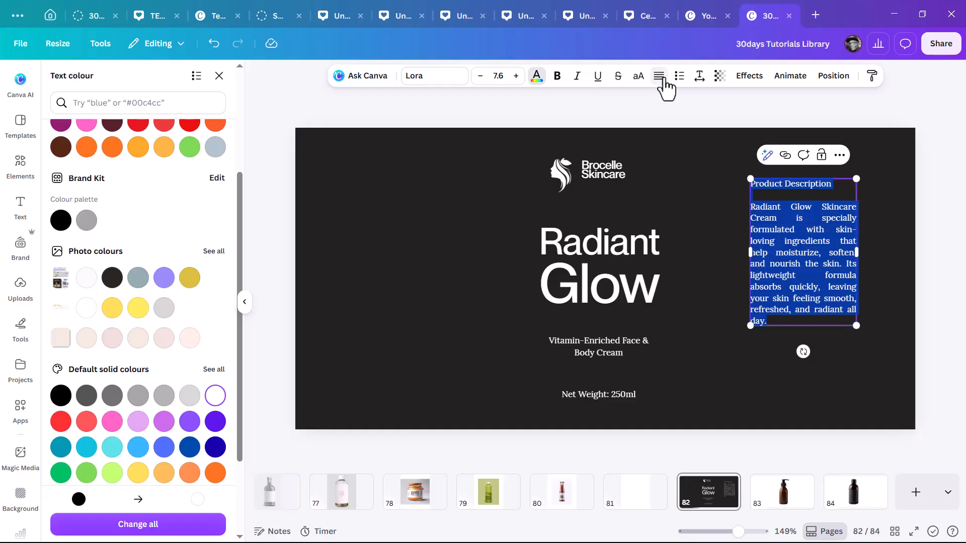
pyautogui.click(663, 80)
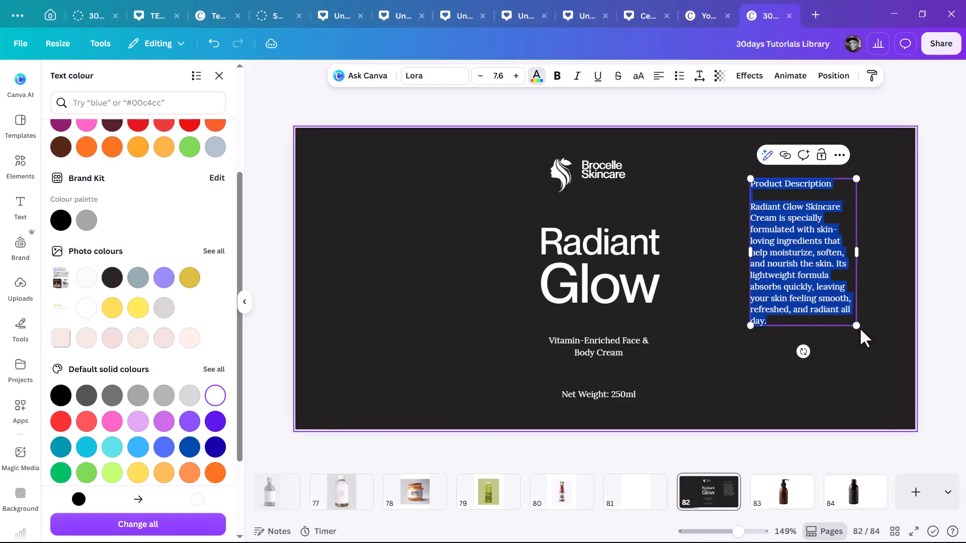
# - Shrink the Product Description text to size 4.8 and widen its box so the paragraph fits on six lines
pyautogui.moveTo(841, 302); pyautogui.dragTo(812, 265)
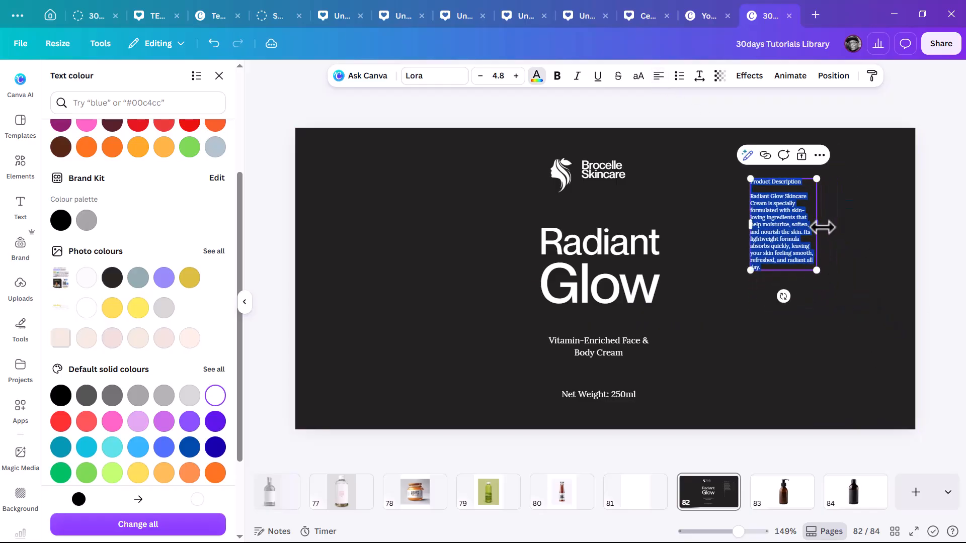
pyautogui.moveTo(829, 226); pyautogui.dragTo(862, 224)
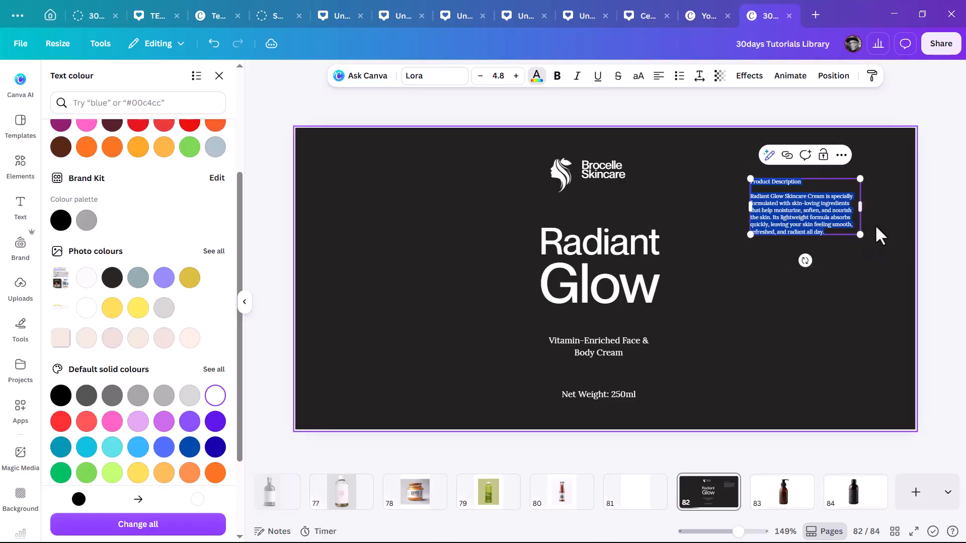
pyautogui.click(874, 224)
# - Duplicate the Product Description block below itself and replace the copy's content with the Benefits section from Notepad
pyautogui.keyDown('alt'); pyautogui.moveTo(785, 212); pyautogui.dragTo(788, 297); pyautogui.keyUp('alt')
pyautogui.hotkey('alt', 'Tab')
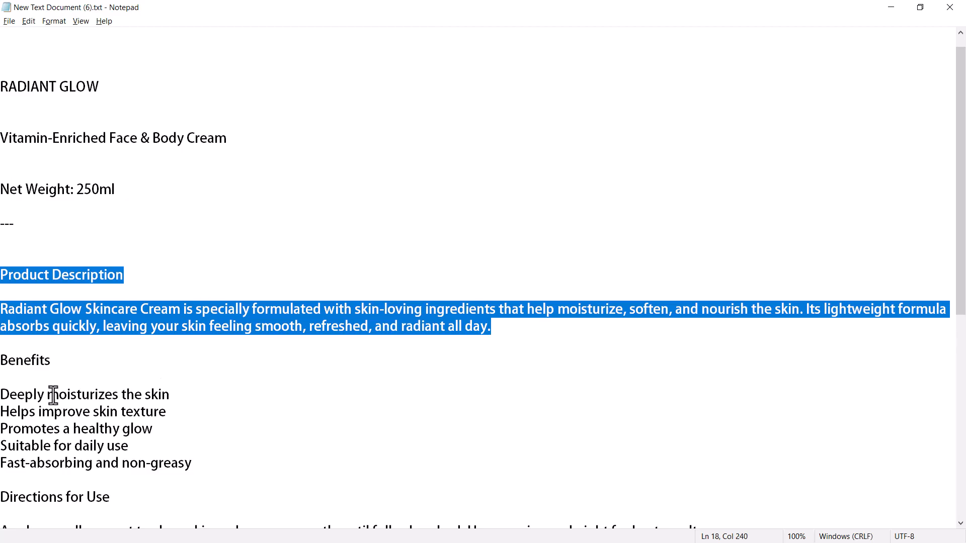
pyautogui.scroll(-1, 39, 254)
pyautogui.moveTo(2, 293); pyautogui.dragTo(213, 395)
pyautogui.hotkey('ctrl', 'c')
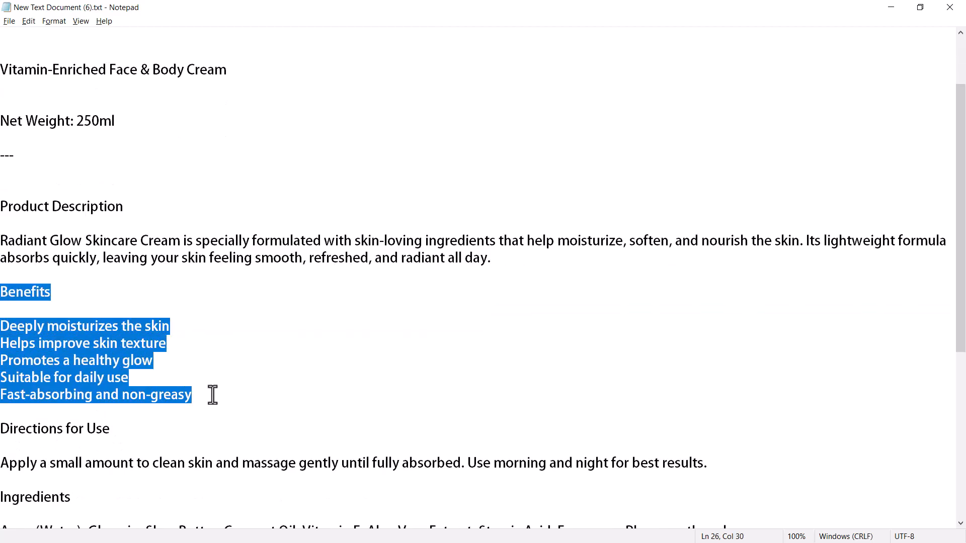
pyautogui.hotkey('alt', 'Tab')
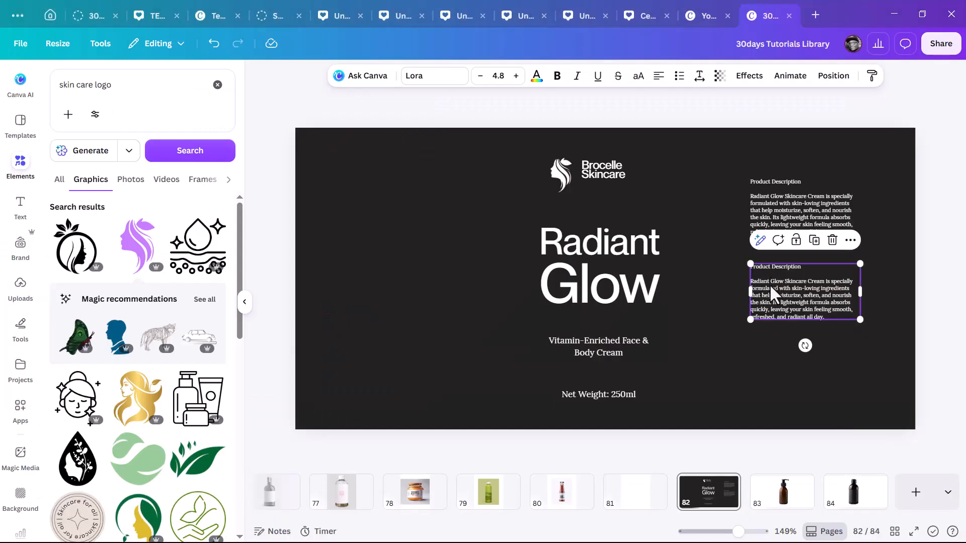
pyautogui.doubleClick(770, 285)
pyautogui.hotkey('ctrl', 'v')
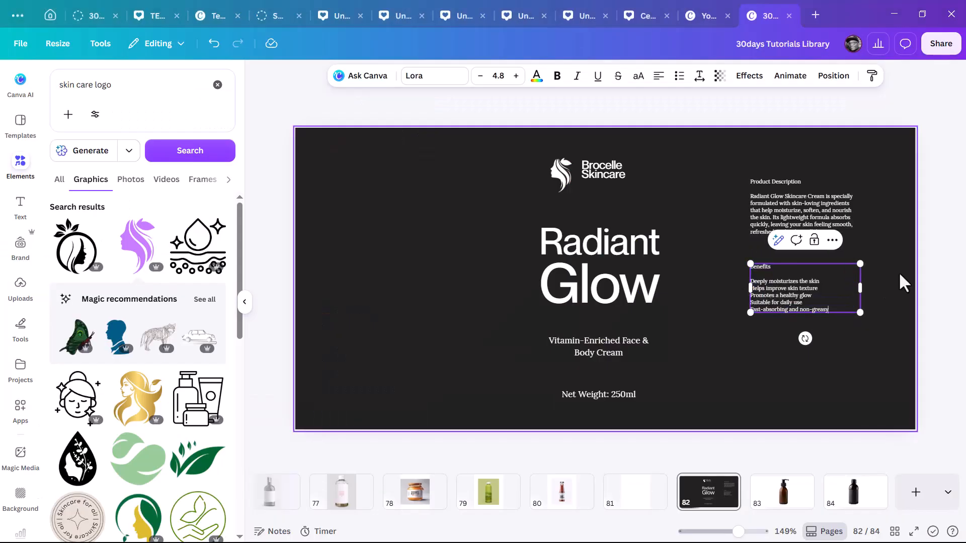
pyautogui.press('Escape')
# - Duplicate the Benefits block below itself and replace the copy's content with the Directions for Use section from Notepad
pyautogui.moveTo(790, 293); pyautogui.dragTo(785, 360)
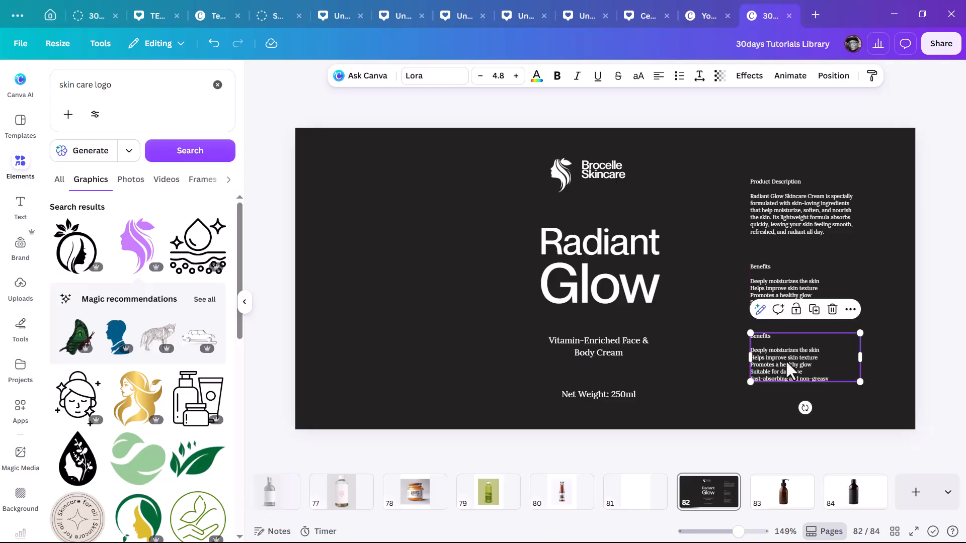
pyautogui.hotkey('alt', 'Tab')
pyautogui.scroll(-3, 91, 352)
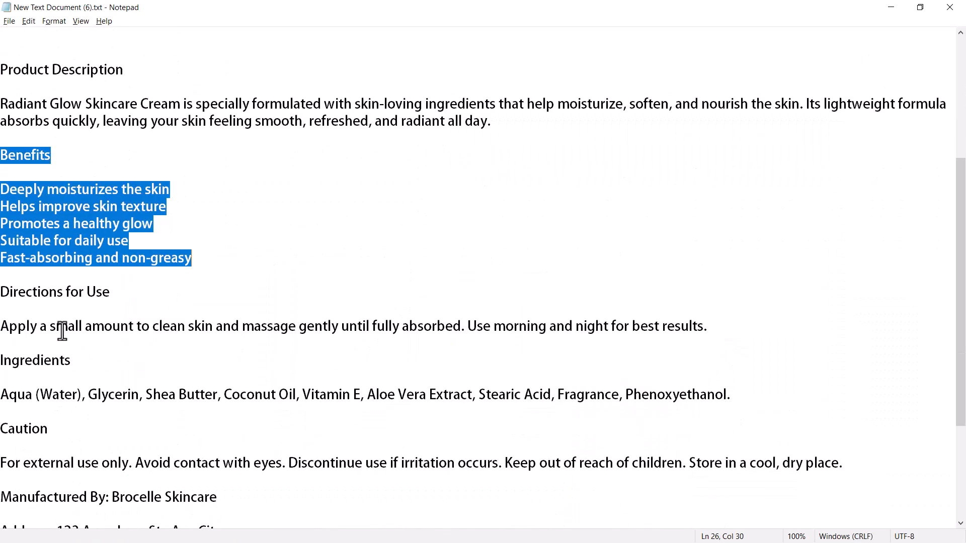
pyautogui.moveTo(4, 292); pyautogui.dragTo(89, 348)
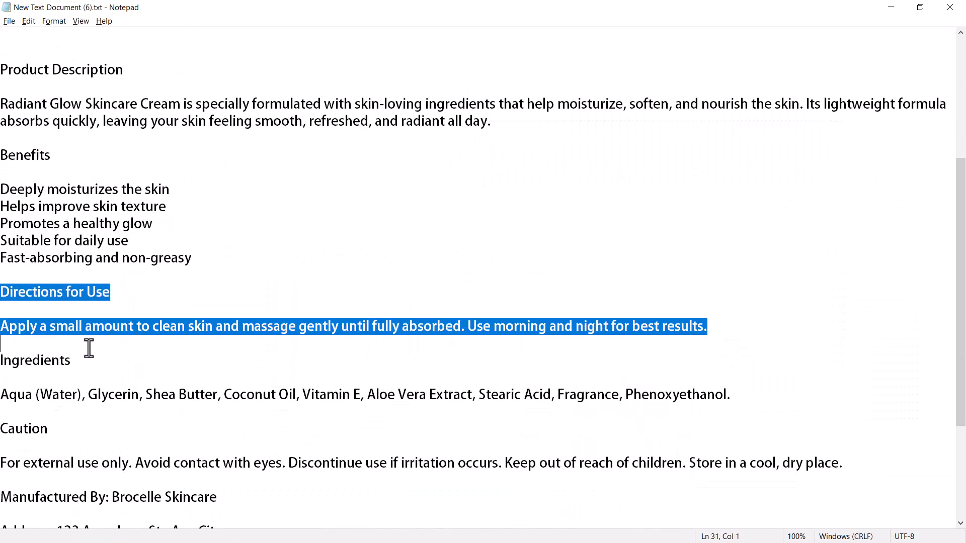
pyautogui.moveTo(201, 348); pyautogui.dragTo(644, 318)
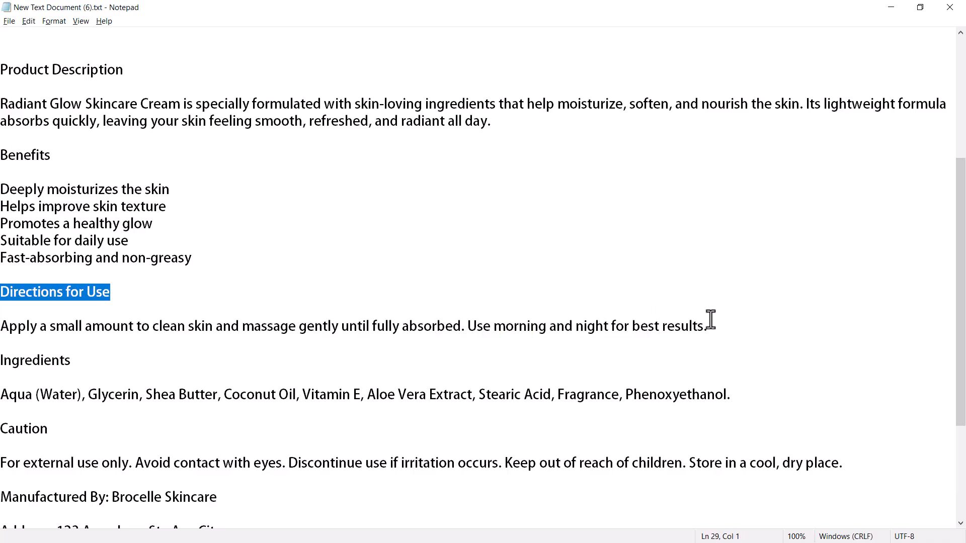
pyautogui.moveTo(707, 317); pyautogui.dragTo(717, 323)
pyautogui.hotkey('ctrl', 'c')
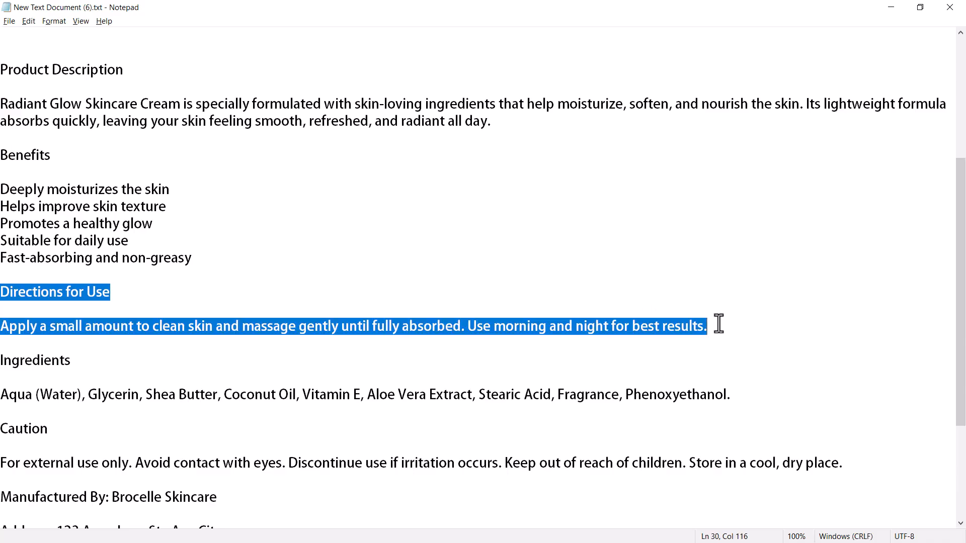
pyautogui.hotkey('alt', 'Tab')
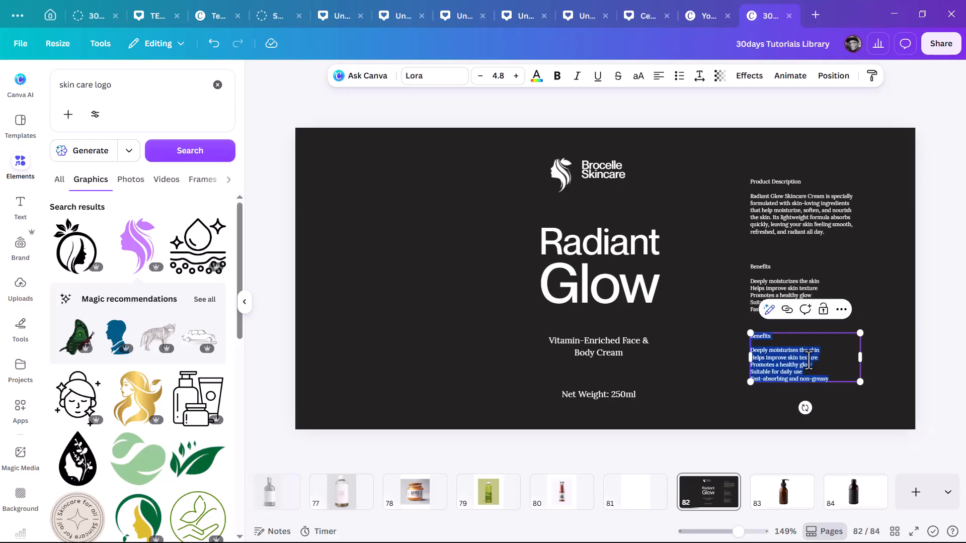
pyautogui.hotkey('ctrl', 'v')
pyautogui.click(898, 310)
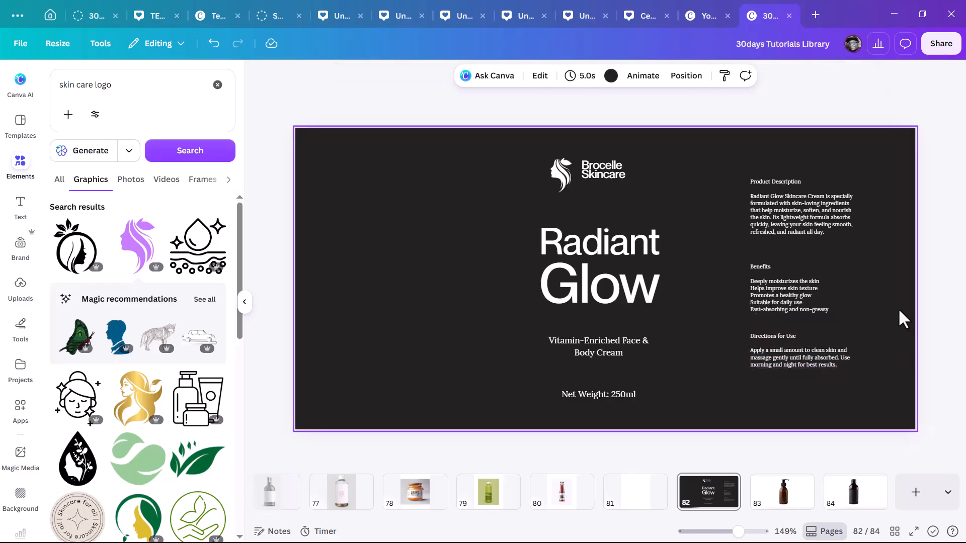
# - Duplicate the Product Description, Benefits and Directions for Use blocks onto the label's left side at the same height
pyautogui.click(804, 237)
pyautogui.moveTo(804, 237); pyautogui.dragTo(389, 248)
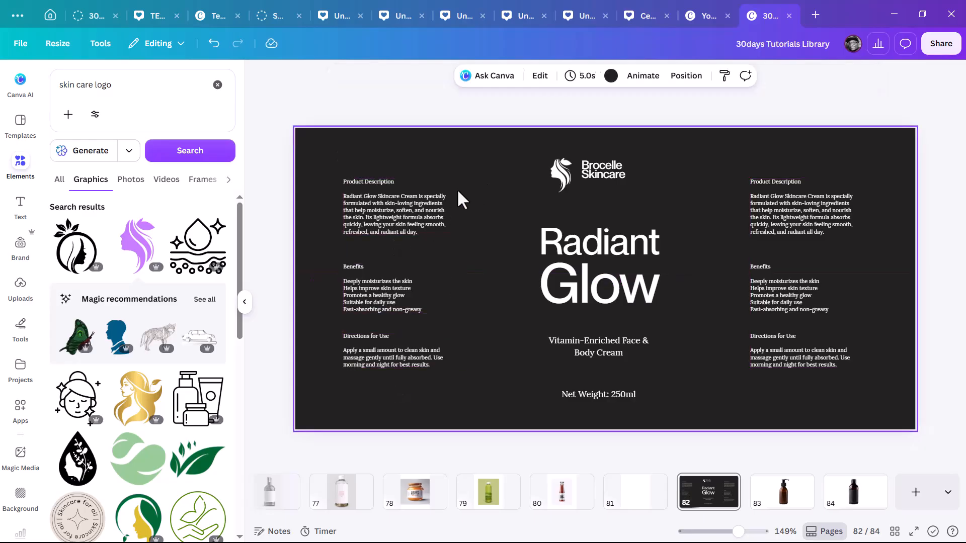
# - Replace the label's left Product Description copy with the Ingredients section from Notepad
pyautogui.hotkey('alt', 'Tab')
pyautogui.scroll(-1, 147, 304)
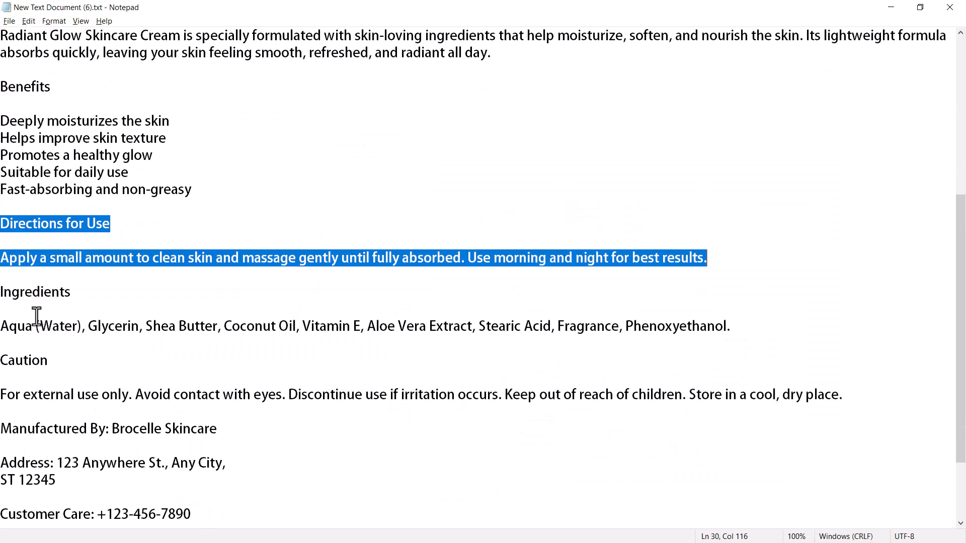
pyautogui.moveTo(2, 292); pyautogui.dragTo(755, 322)
pyautogui.hotkey('ctrl', 'c')
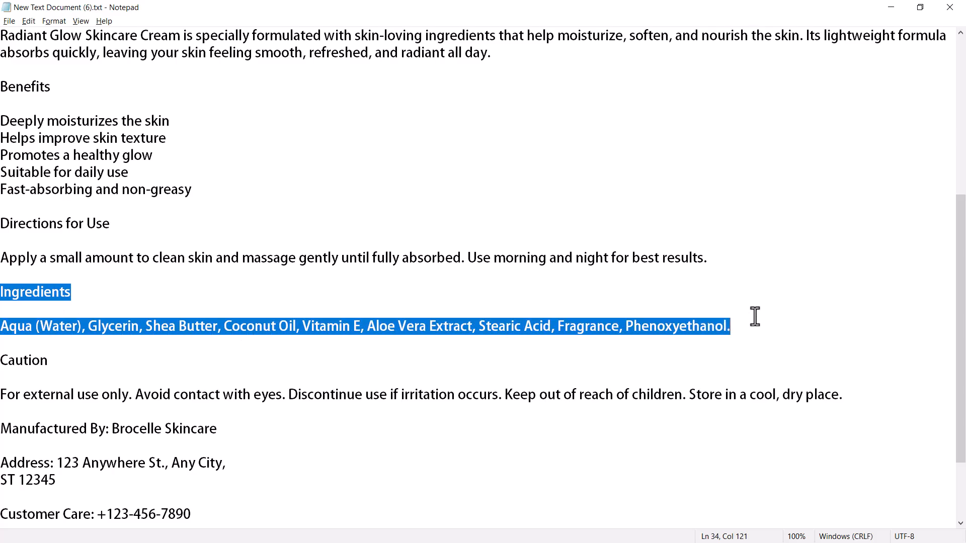
pyautogui.hotkey('alt', 'Tab')
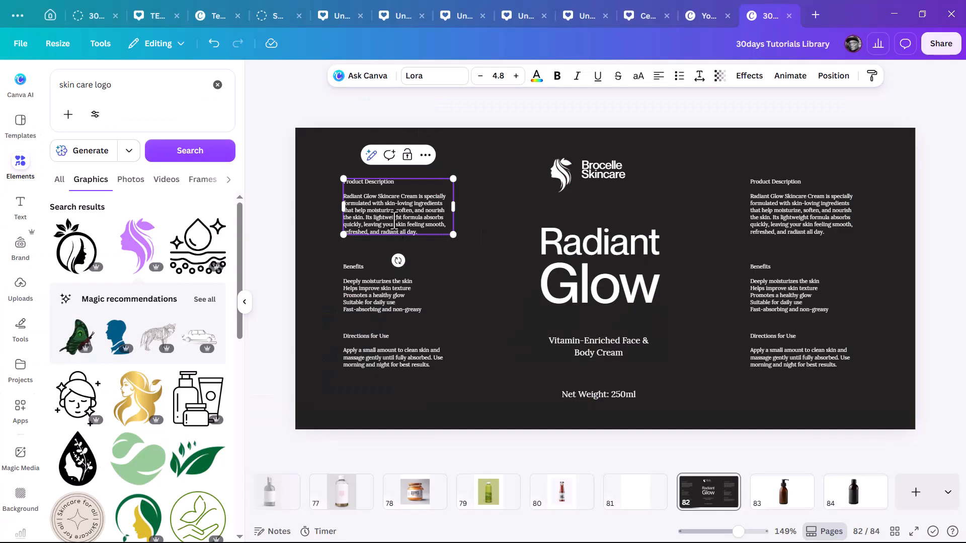
pyautogui.doubleClick(393, 221)
pyautogui.hotkey('ctrl', 'v')
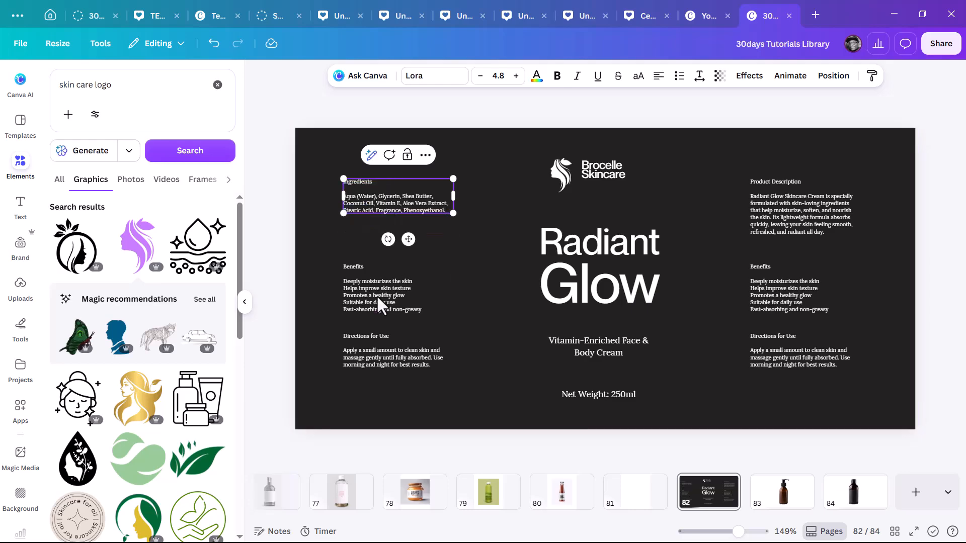
# - Replace the label's left Benefits copy with the Caution section from Notepad
pyautogui.hotkey('alt', 'Tab')
pyautogui.scroll(-1, 48, 355)
pyautogui.scroll(-1, 48, 355)
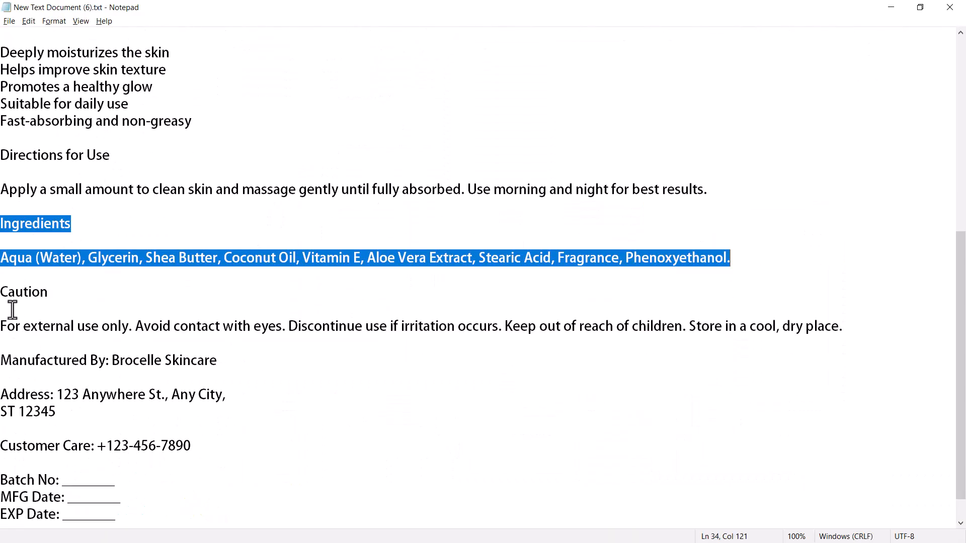
pyautogui.moveTo(4, 293); pyautogui.dragTo(856, 330)
pyautogui.hotkey('ctrl', 'c')
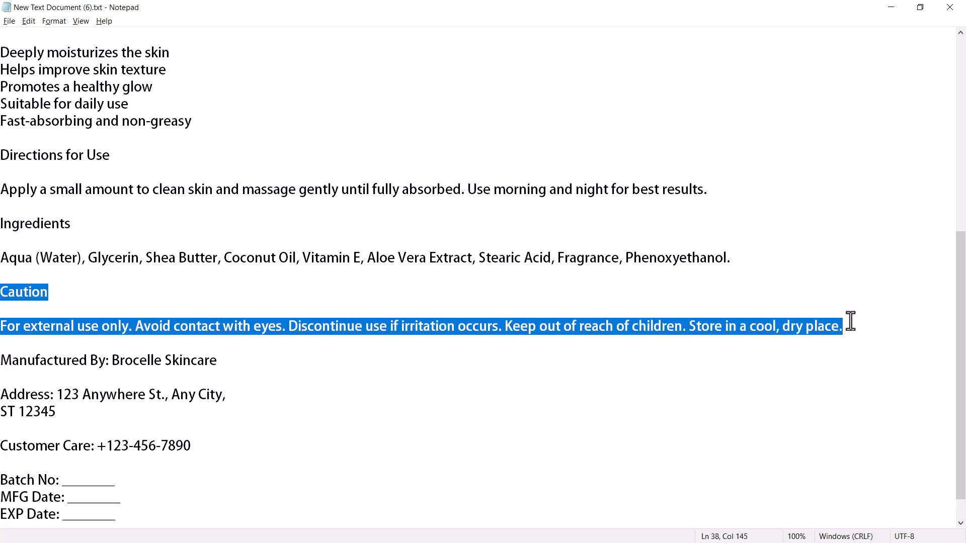
pyautogui.hotkey('alt', 'Tab')
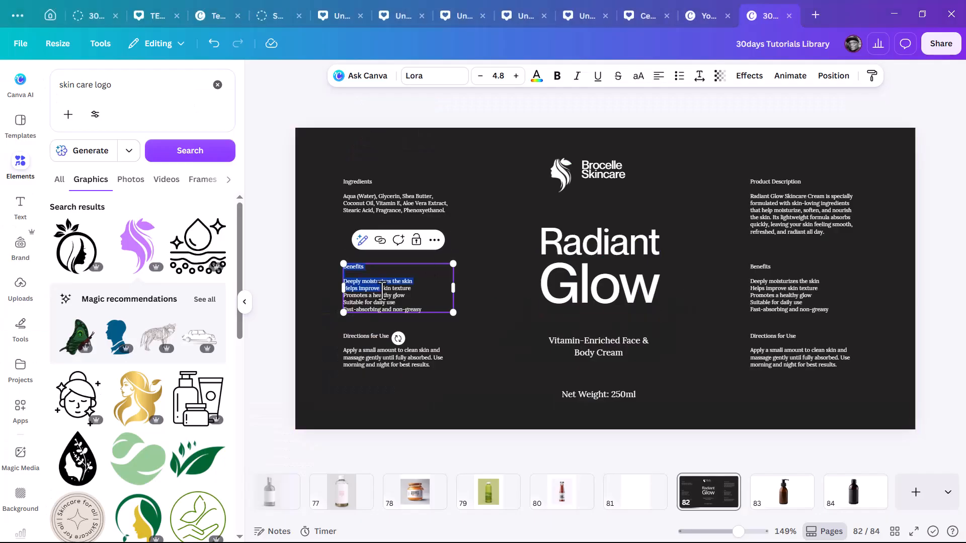
pyautogui.hotkey('ctrl', 'a')
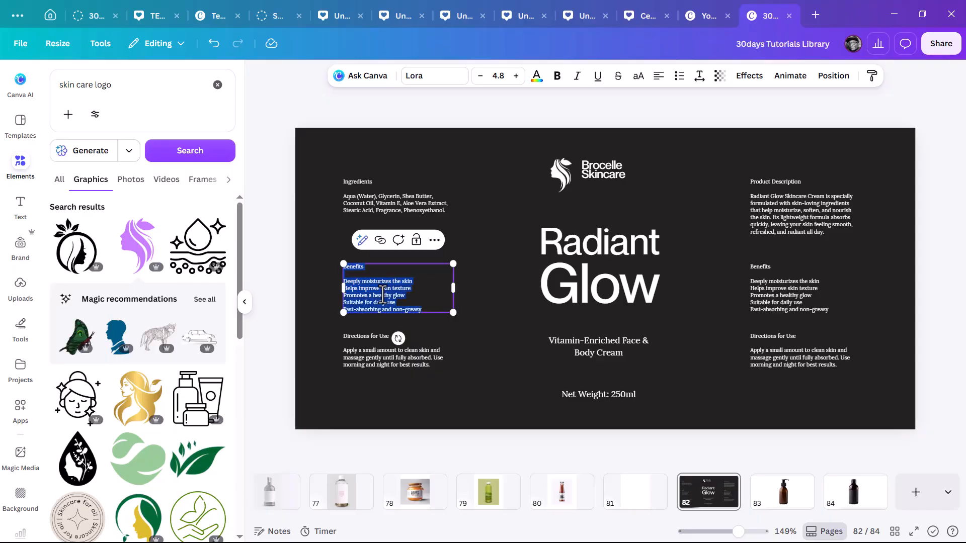
pyautogui.hotkey('ctrl', 'v')
# - Replace the label's left Directions for Use copy with the Manufactured By, Address and Customer Care lines from Notepad
pyautogui.click(375, 359)
pyautogui.hotkey('alt', 'Tab')
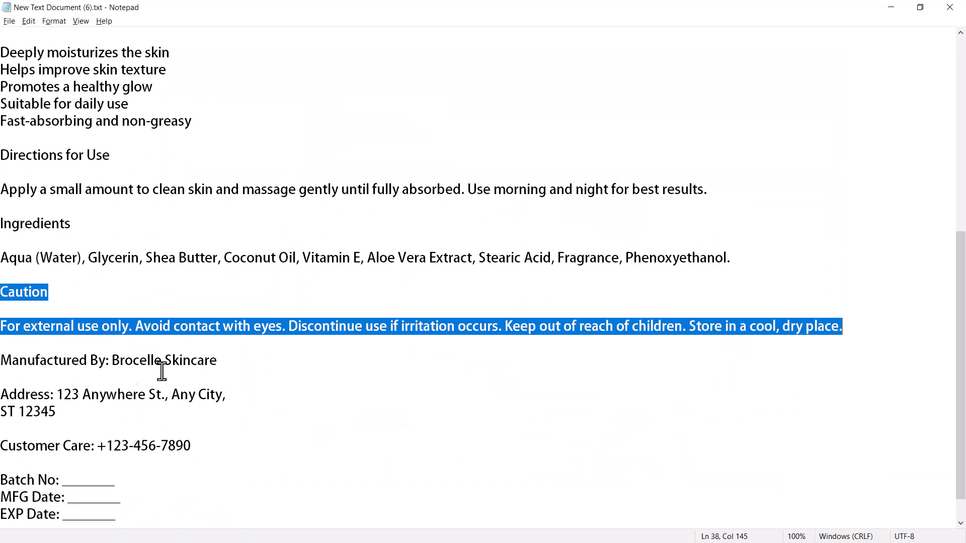
pyautogui.scroll(-1, 6, 366)
pyautogui.moveTo(3, 332); pyautogui.dragTo(201, 413)
pyautogui.hotkey('ctrl', 'c')
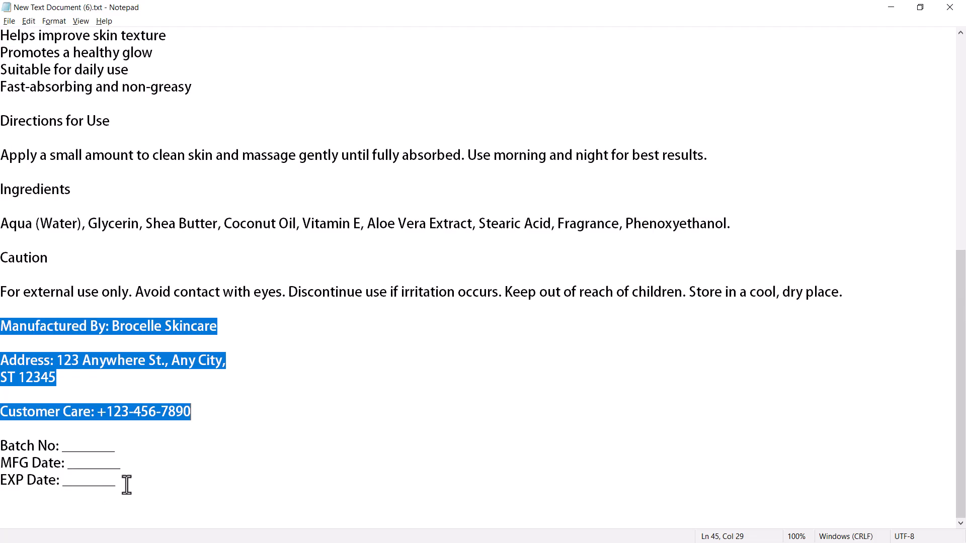
pyautogui.hotkey('alt', 'Tab')
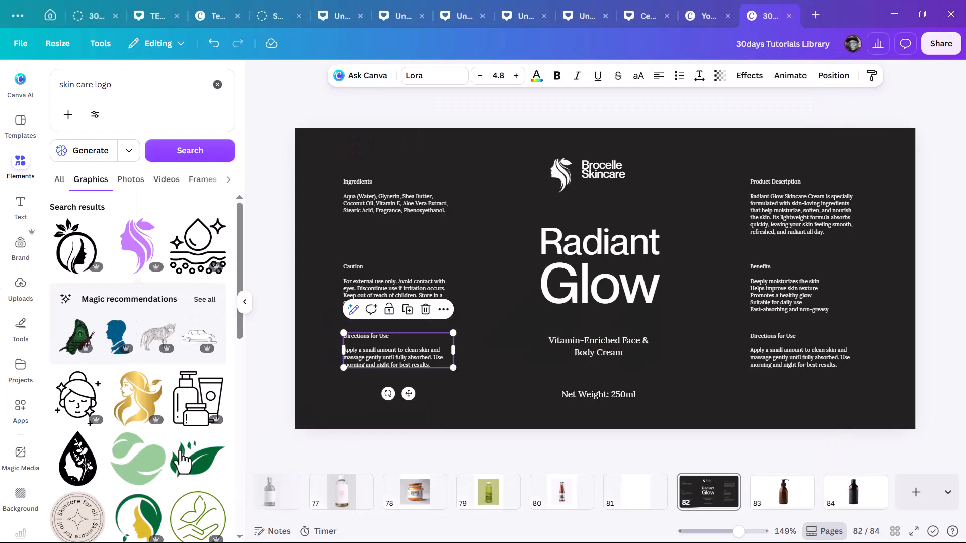
pyautogui.tripleClick(377, 342)
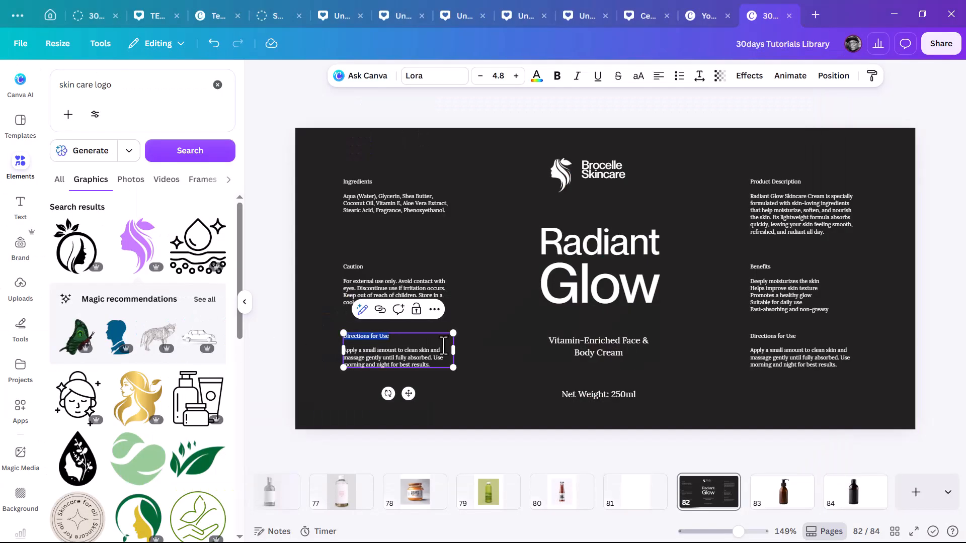
pyautogui.hotkey('ctrl', 'a')
pyautogui.hotkey('ctrl', 'v')
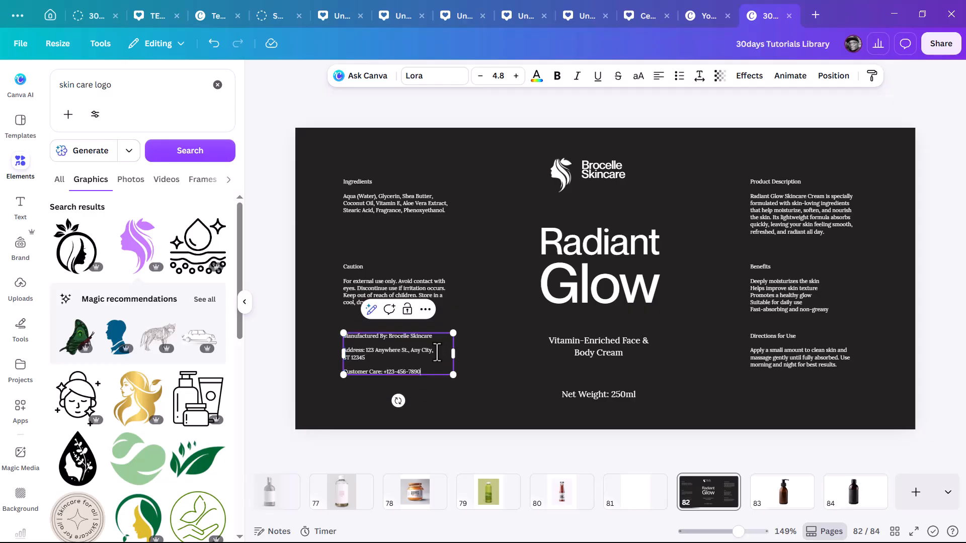
# - Move the Caution and Manufactured By blocks up together, closer to the Ingredients block and aligned with its left edge
pyautogui.click(599, 107)
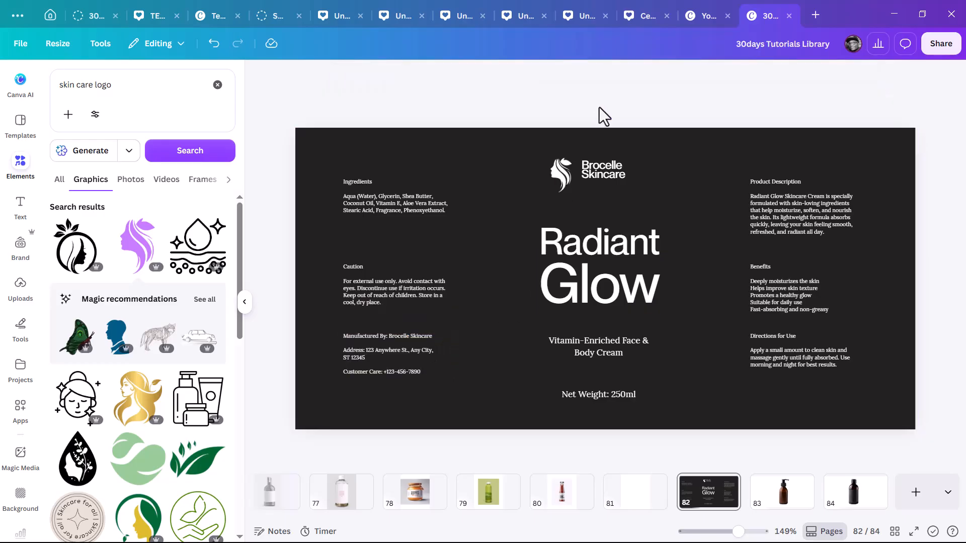
pyautogui.moveTo(317, 252); pyautogui.dragTo(384, 369)
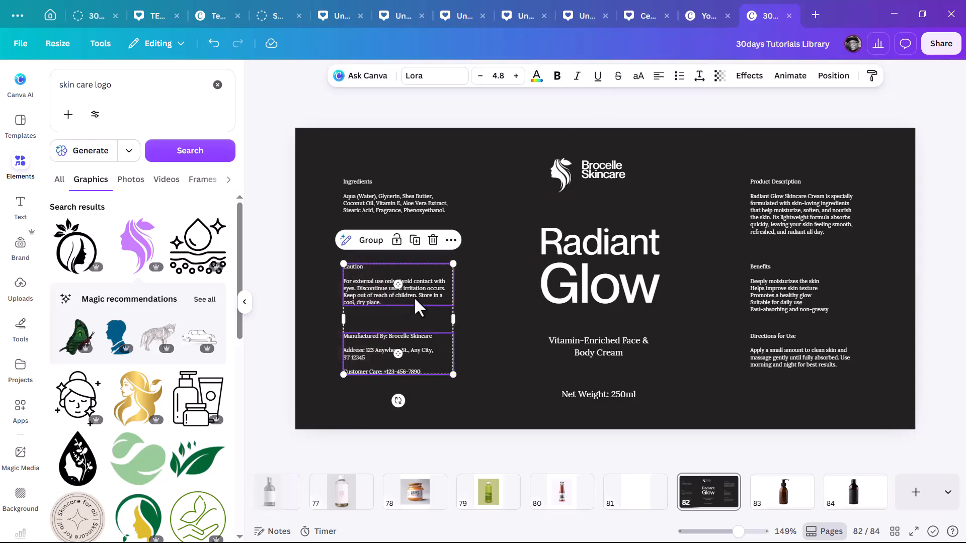
pyautogui.moveTo(416, 286); pyautogui.dragTo(409, 278)
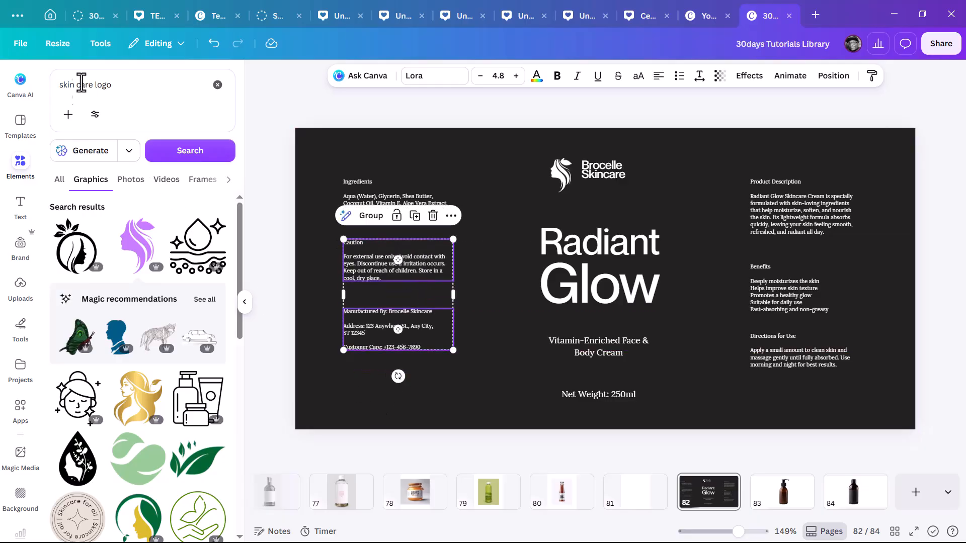
# - Search graphics for "recycle logo", add the solid recycling symbol, colour it white and place it small below the Customer Care line
pyautogui.click(113, 85)
pyautogui.write('recycl')
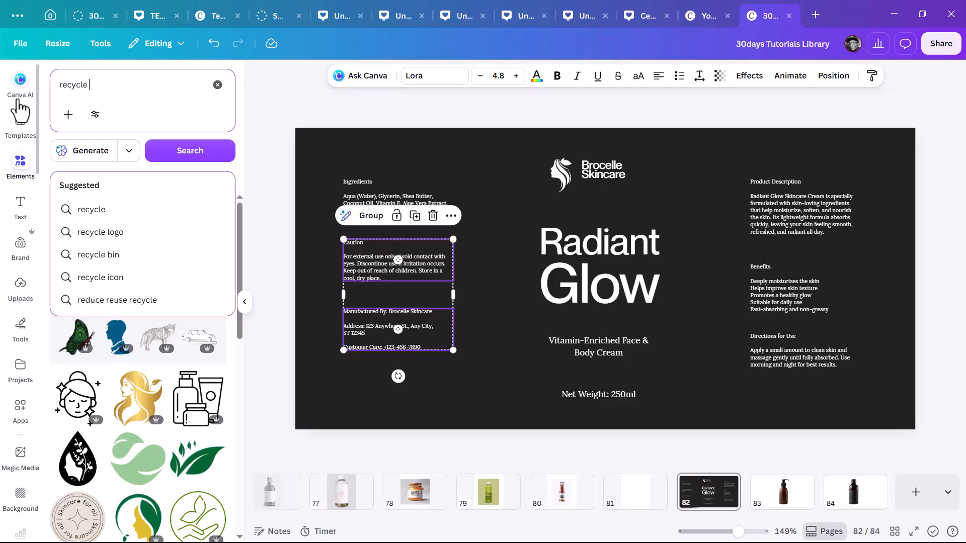
pyautogui.click(112, 232)
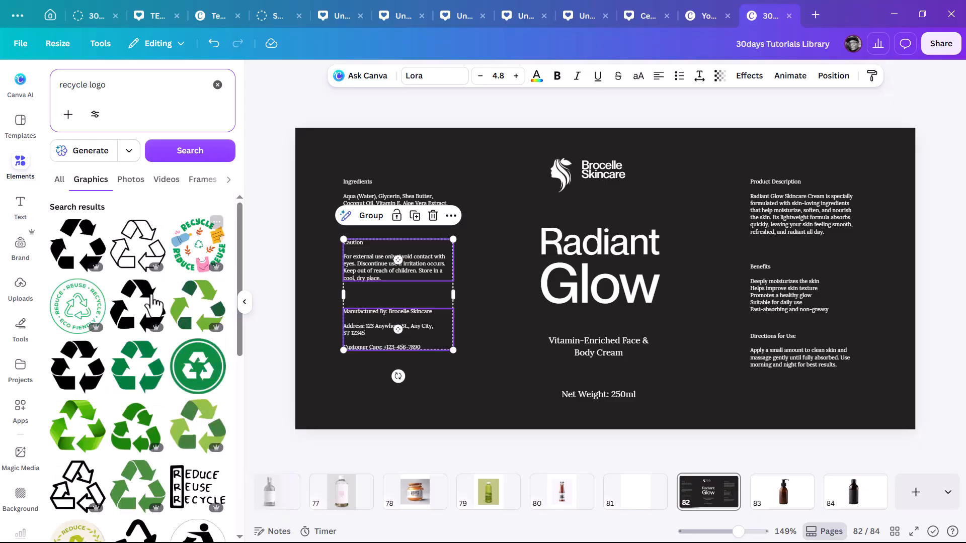
pyautogui.click(66, 259)
pyautogui.click(536, 76)
pyautogui.click(113, 210)
pyautogui.moveTo(672, 215); pyautogui.dragTo(354, 385)
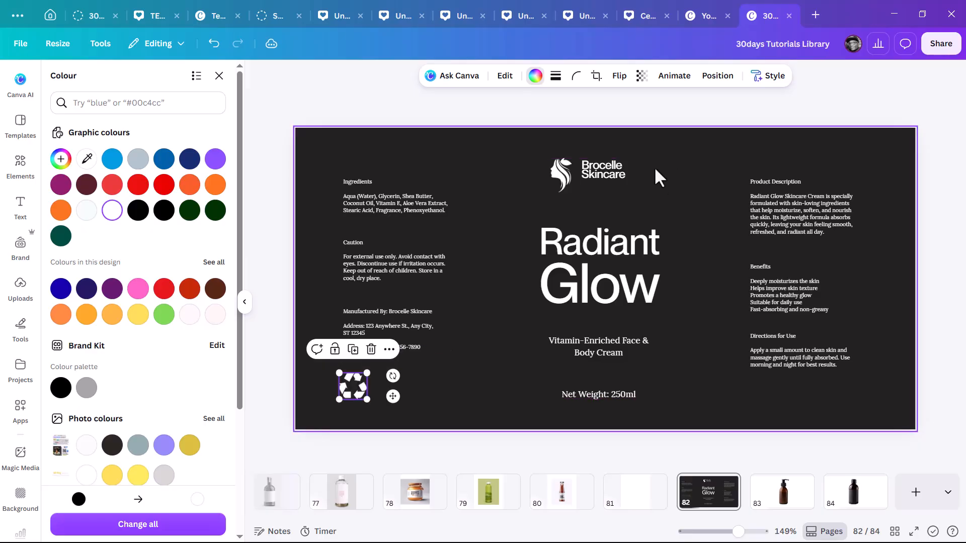
# - Shift the Brocelle Skincare logo and name slightly right above the Radiant Glow title
pyautogui.moveTo(618, 171); pyautogui.dragTo(636, 171)
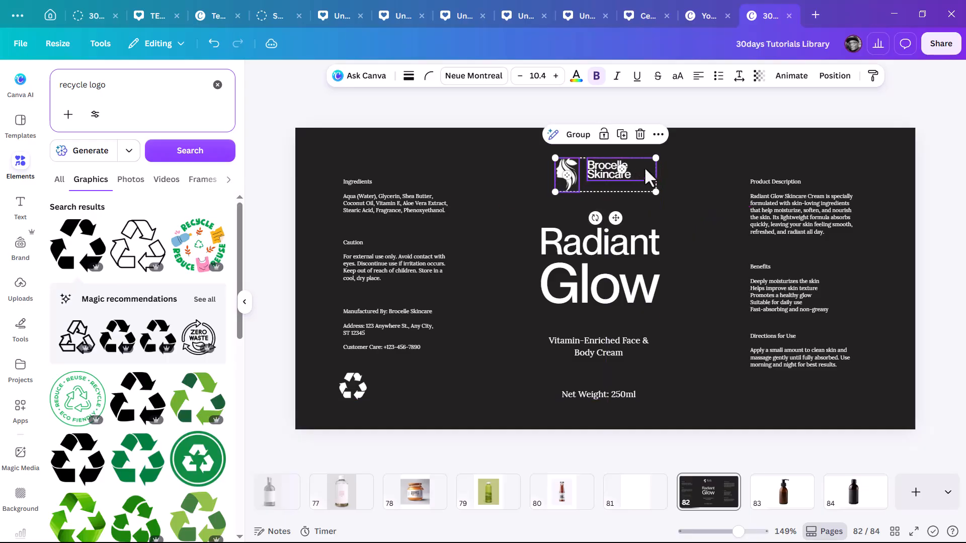
pyautogui.click(700, 113)
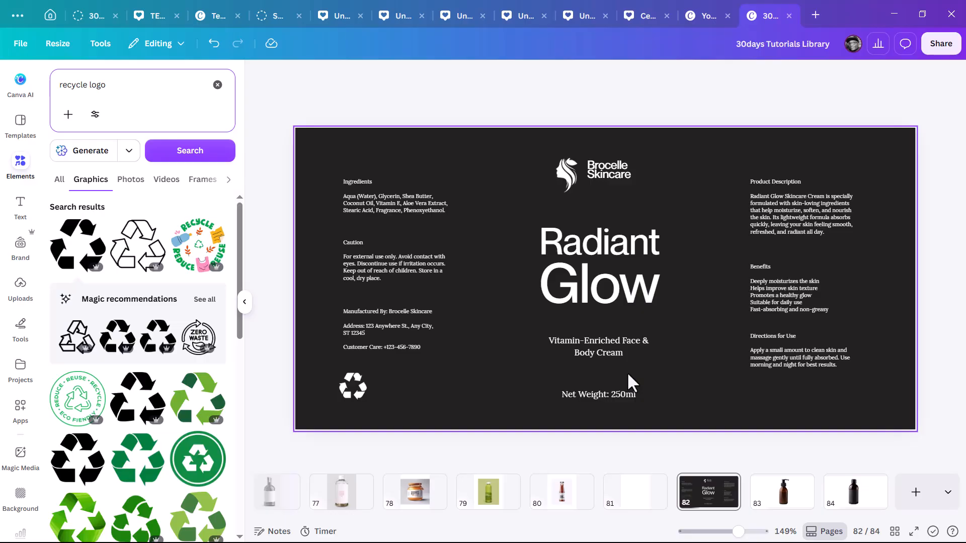
# - Add a thin rectangle slightly wider than the Net Weight text, place it over that line and fill it white
pyautogui.press('r')
pyautogui.moveTo(593, 263); pyautogui.dragTo(598, 341)
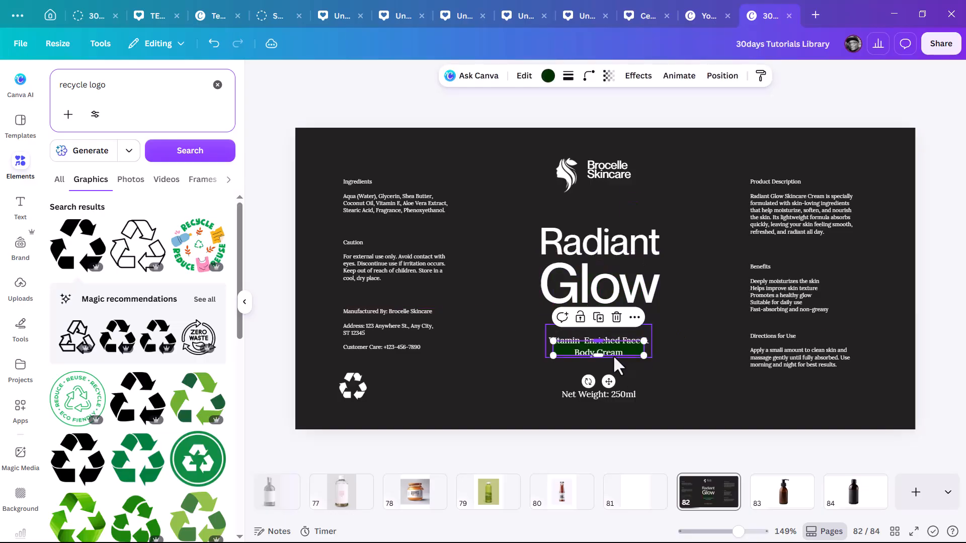
pyautogui.moveTo(608, 381); pyautogui.dragTo(610, 428)
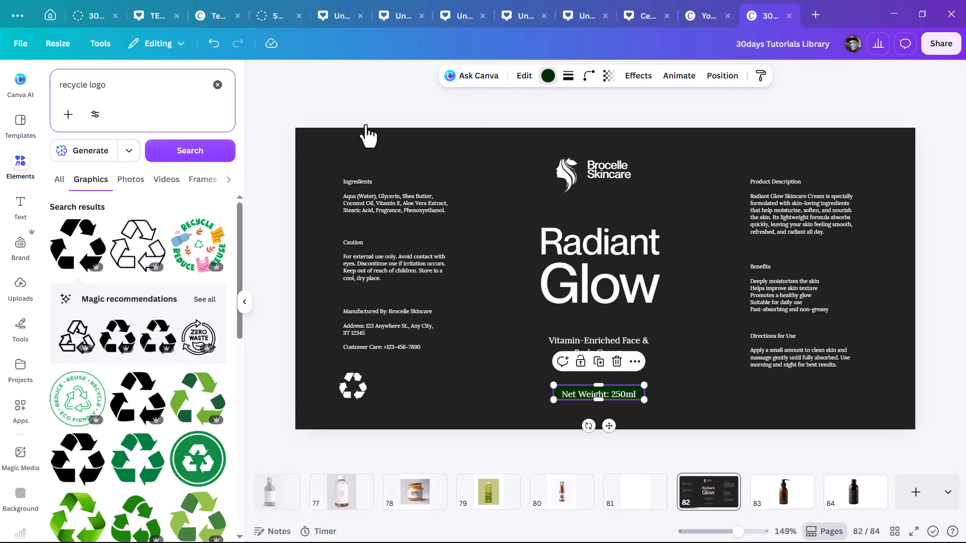
pyautogui.click(547, 76)
pyautogui.click(112, 184)
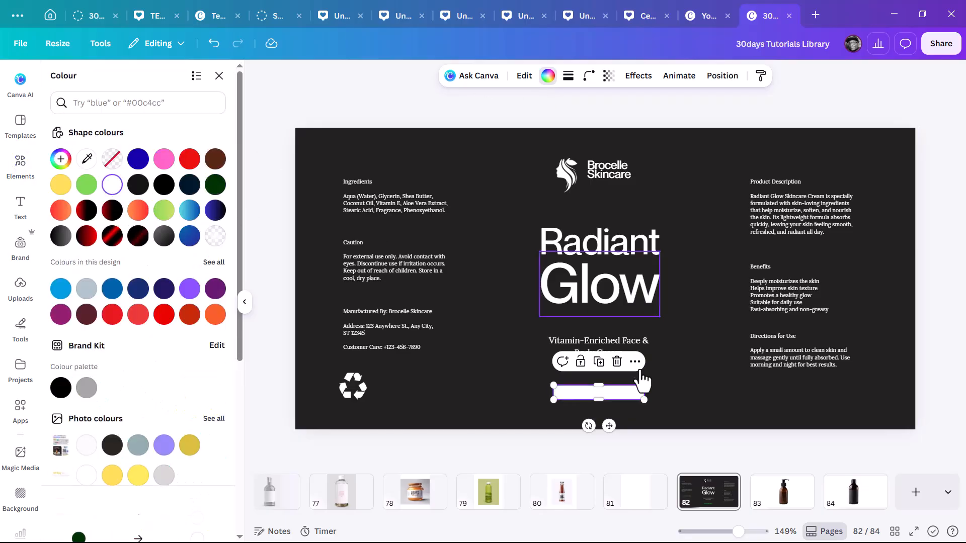
# - Colour the "Net Weight: 250ml" text black and nudge it up to centre it vertically in the white rectangle
pyautogui.click(619, 393)
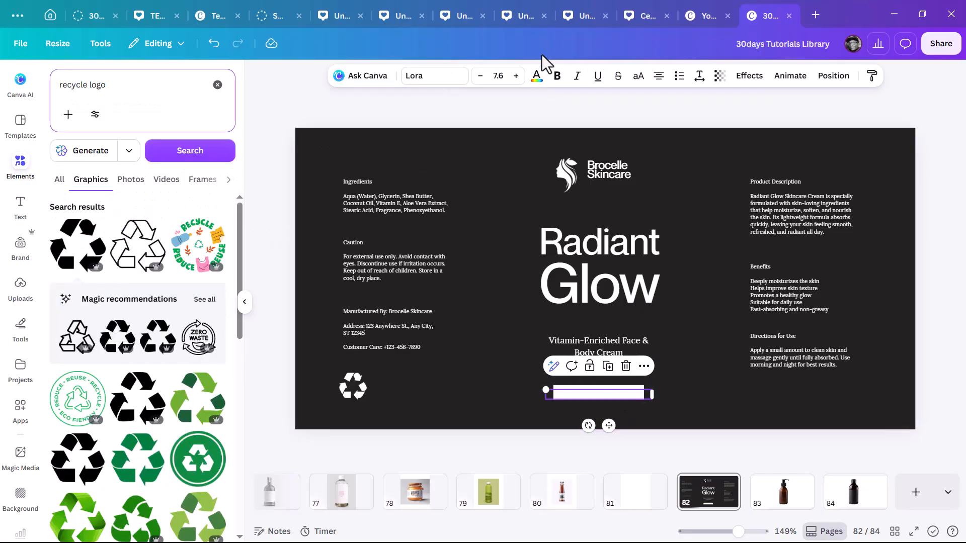
pyautogui.click(537, 76)
pyautogui.click(61, 210)
pyautogui.scroll(5, 644, 397)
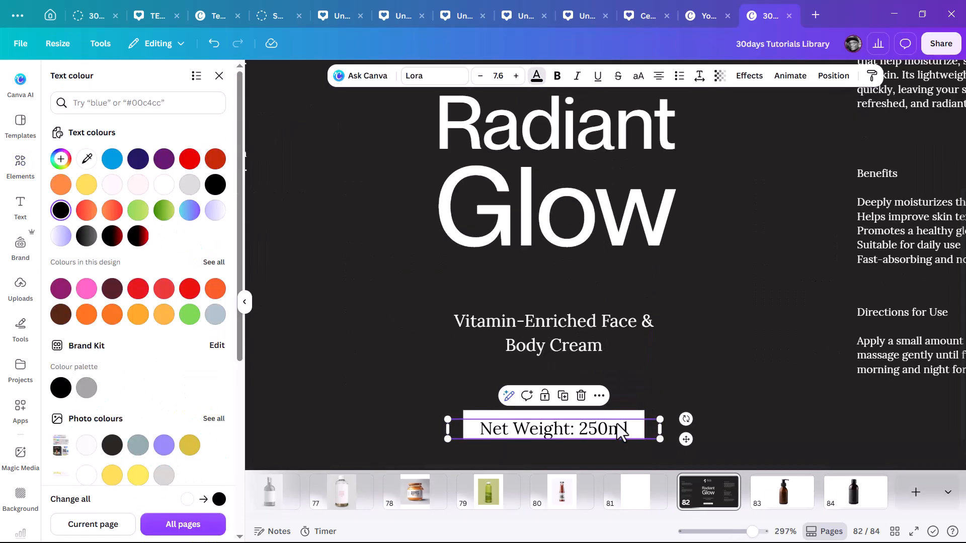
pyautogui.scroll(-5, 619, 406)
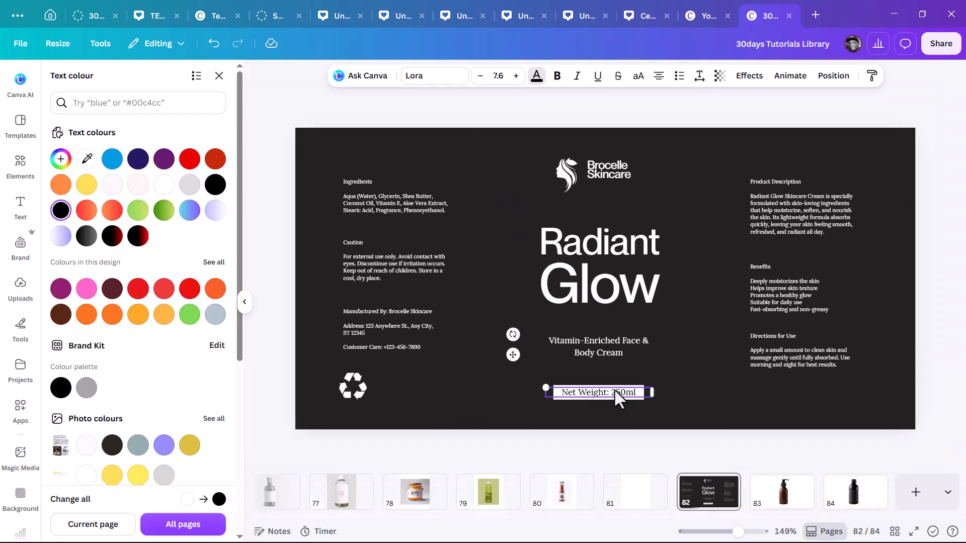
pyautogui.scroll(-3, 614, 388)
pyautogui.press('Escape')
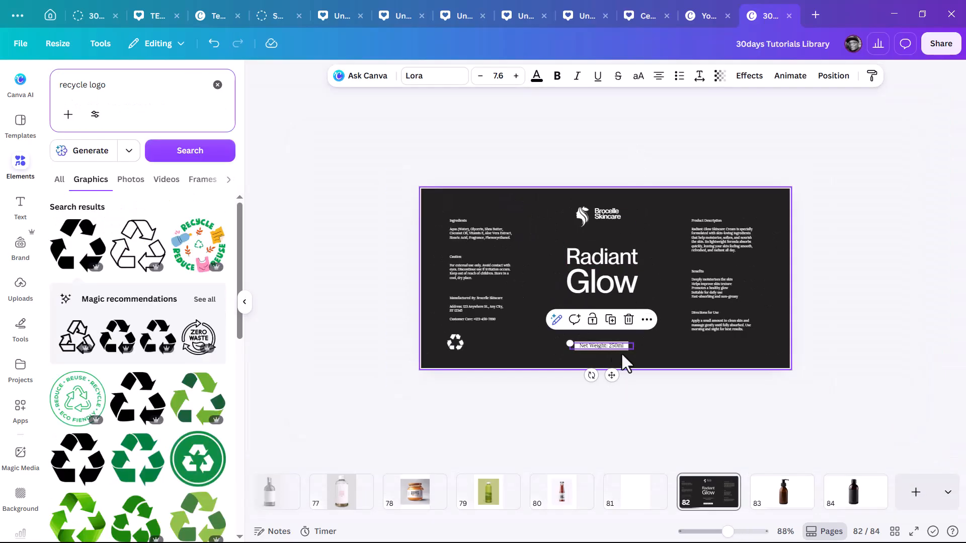
# - Download only the current label page, page 82, as a PNG
pyautogui.click(782, 506)
pyautogui.click(873, 509)
pyautogui.click(720, 503)
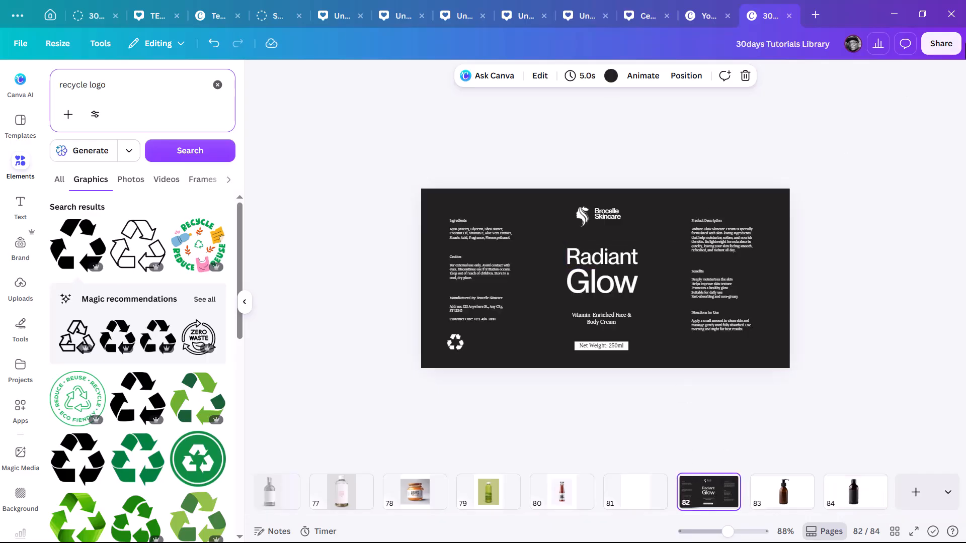
pyautogui.click(948, 46)
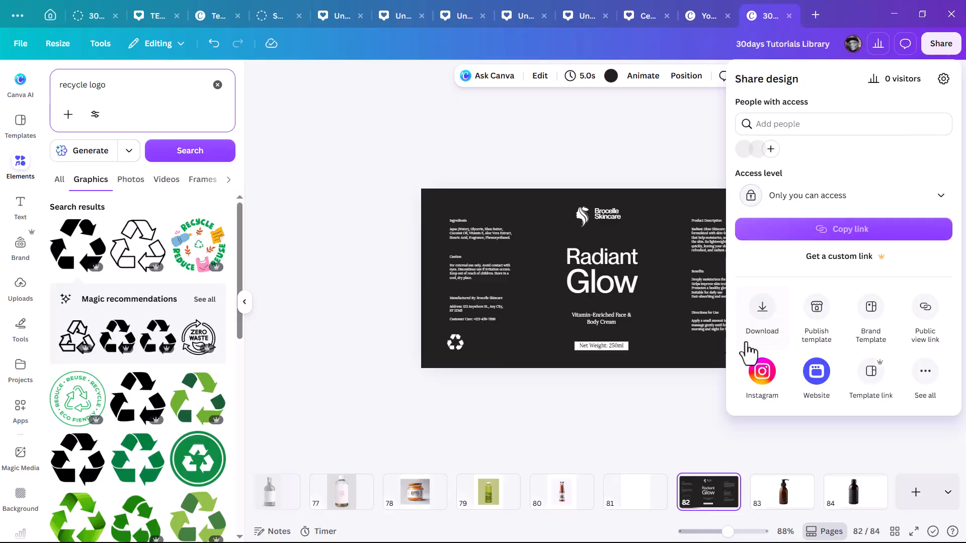
pyautogui.click(763, 322)
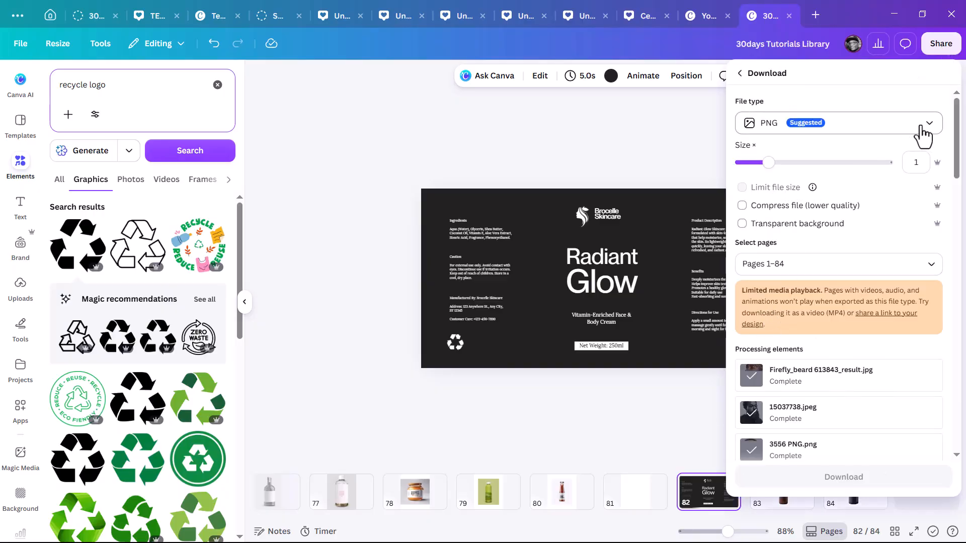
pyautogui.click(928, 271)
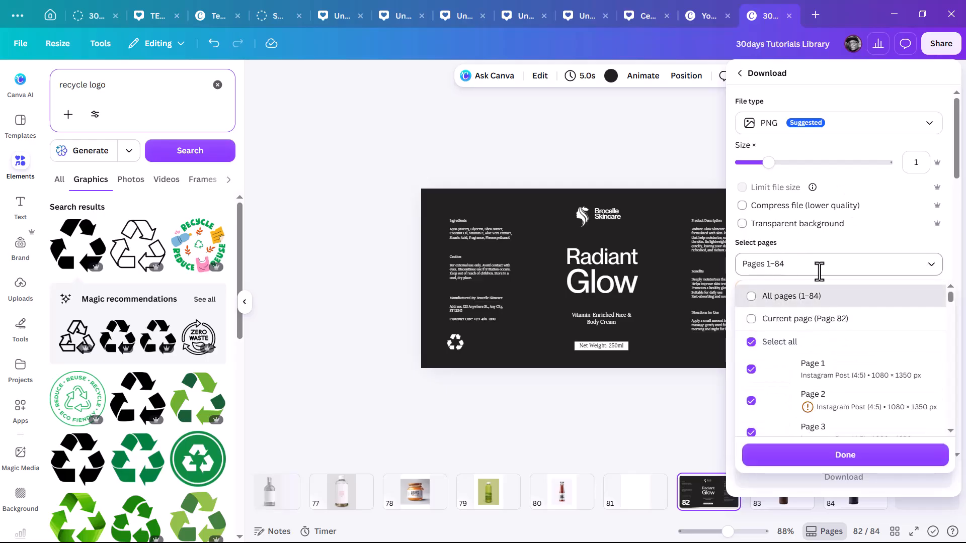
pyautogui.click(805, 324)
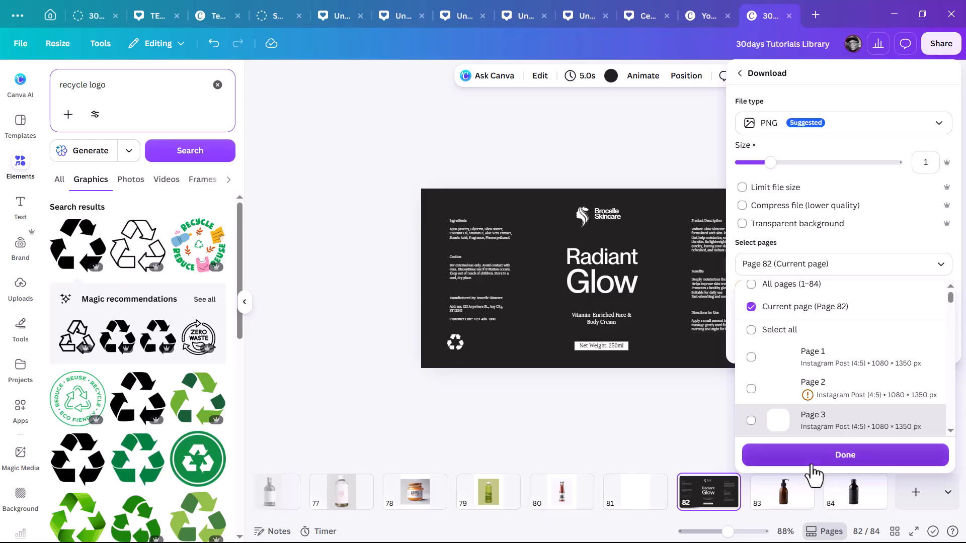
pyautogui.click(820, 125)
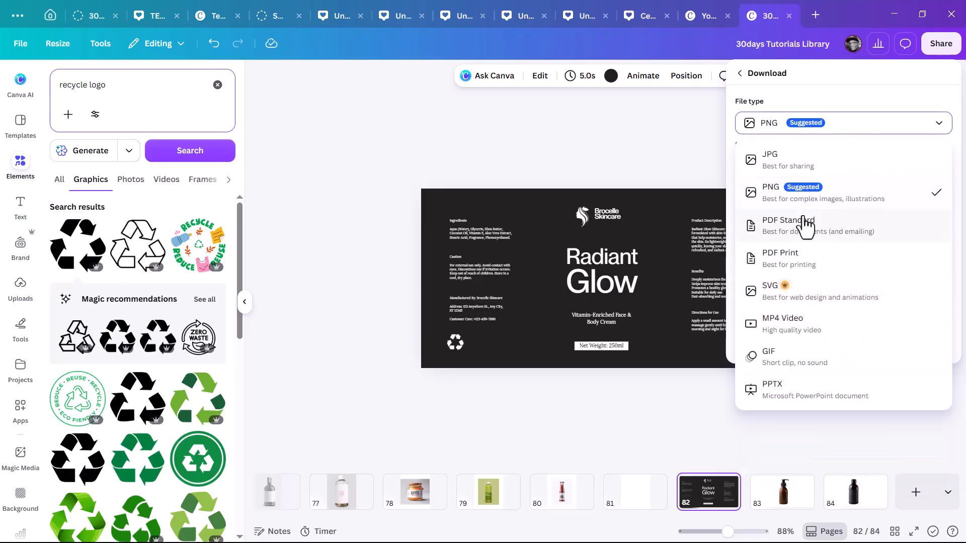
pyautogui.click(915, 130)
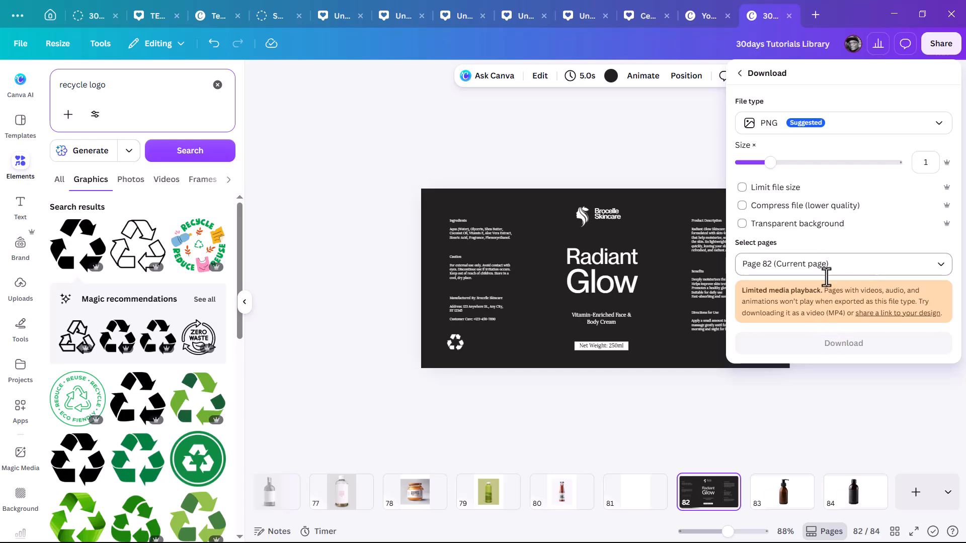
pyautogui.click(832, 342)
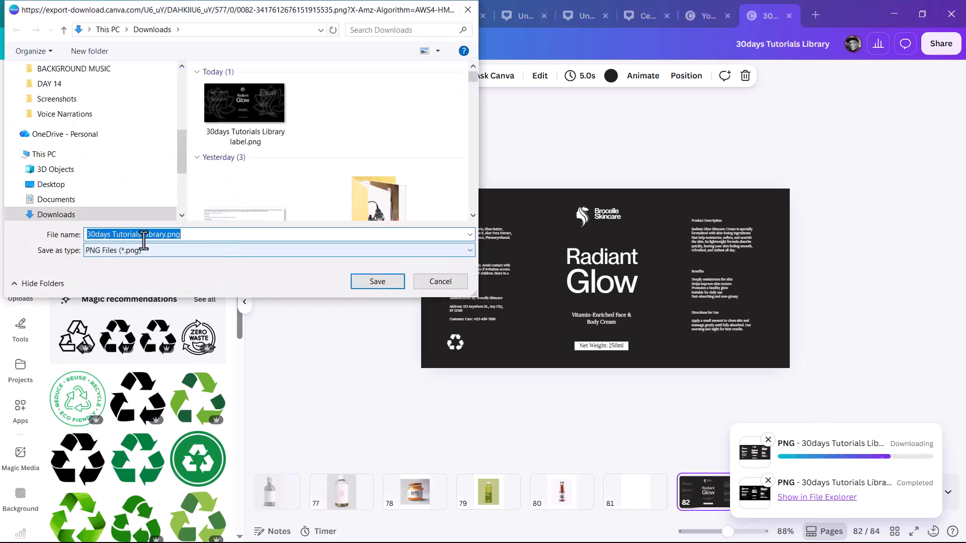
# - Save the exported image in the Downloads folder as "product label.png"
pyautogui.moveTo(166, 235); pyautogui.dragTo(82, 243)
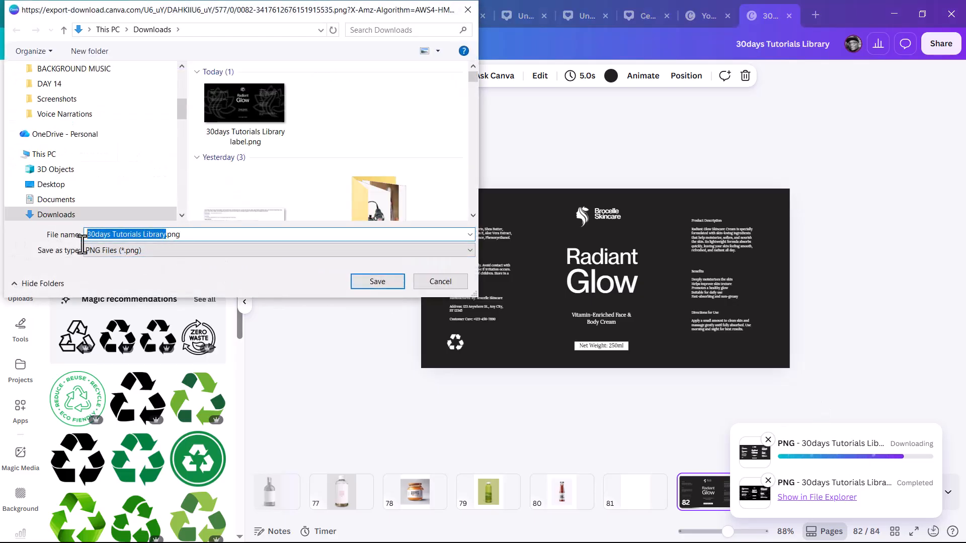
pyautogui.write('product label')
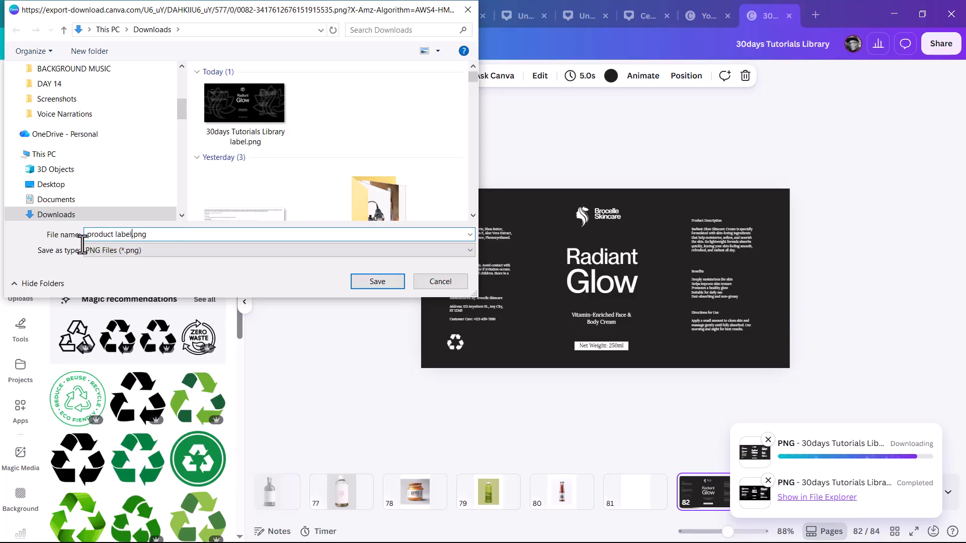
pyautogui.click(384, 286)
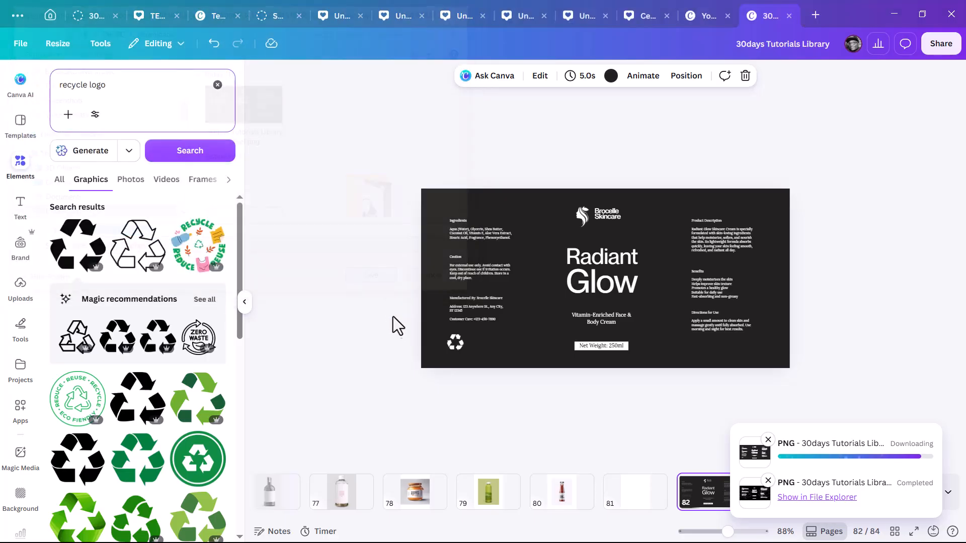
# - Download page 82 as a PDF Print file with the RGB colour profile
pyautogui.click(940, 50)
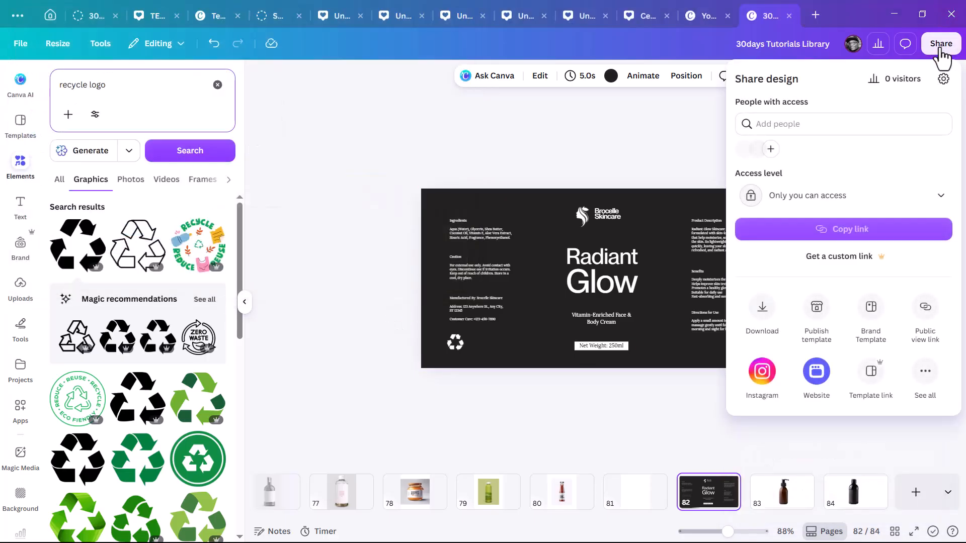
pyautogui.click(755, 328)
pyautogui.click(837, 130)
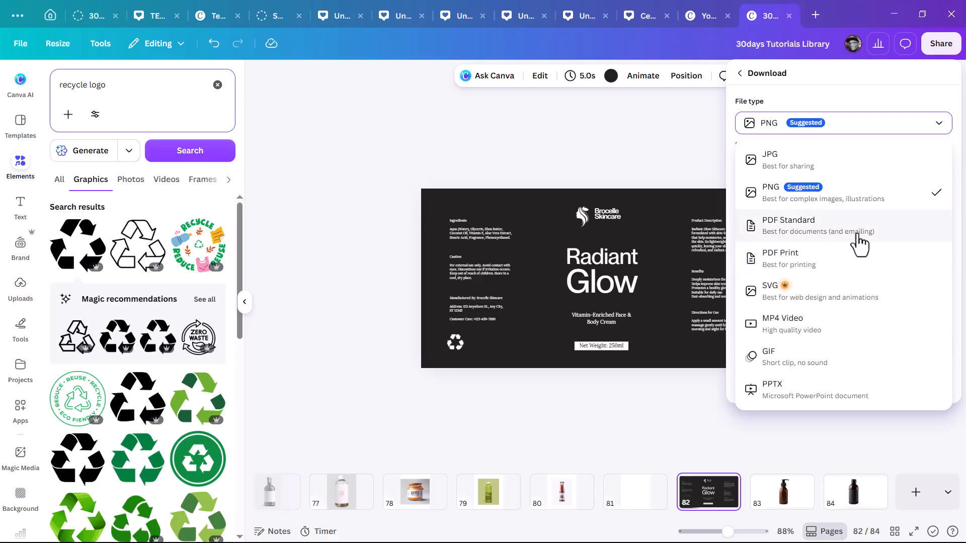
pyautogui.click(809, 266)
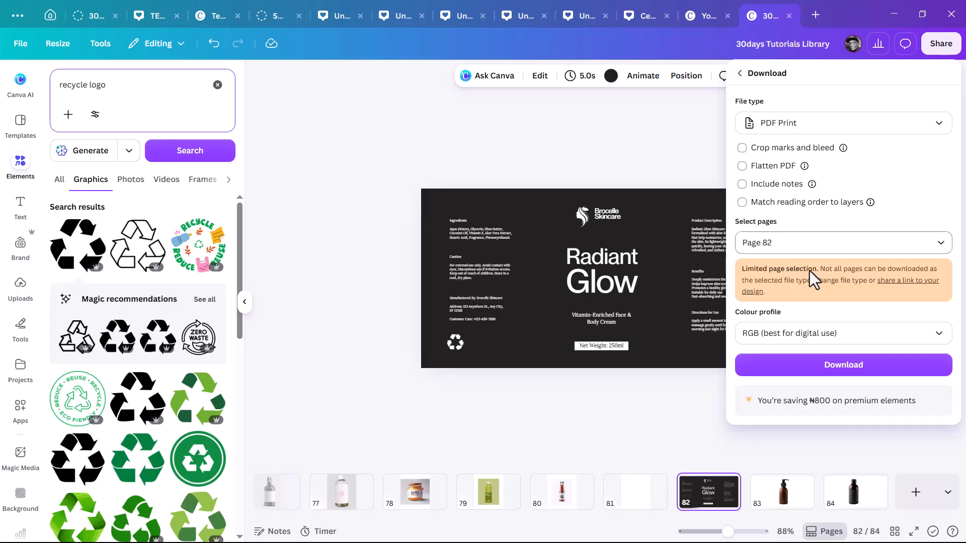
pyautogui.click(829, 368)
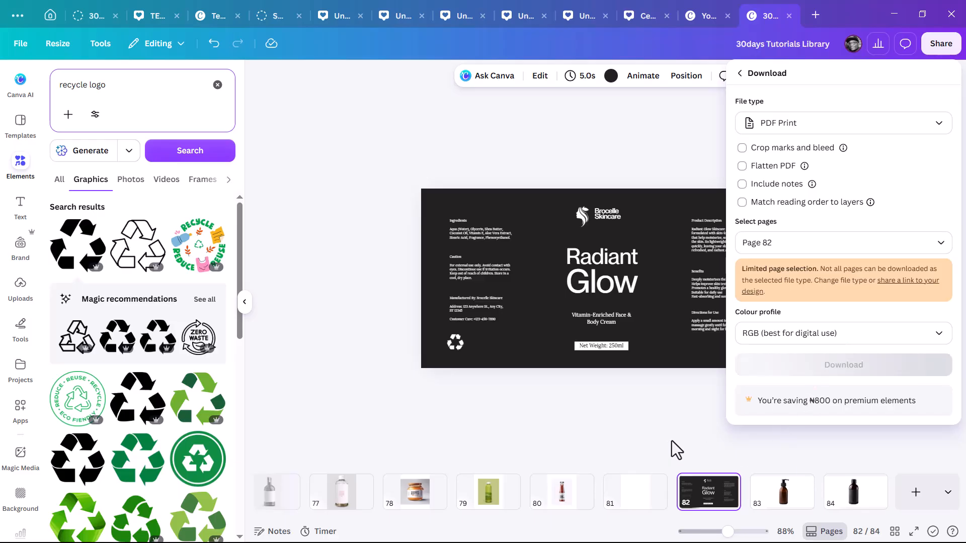
# - Place "product label.png" from the computer's Downloads folder onto page 84 with the black flip-cap bottle
pyautogui.click(781, 498)
pyautogui.click(850, 499)
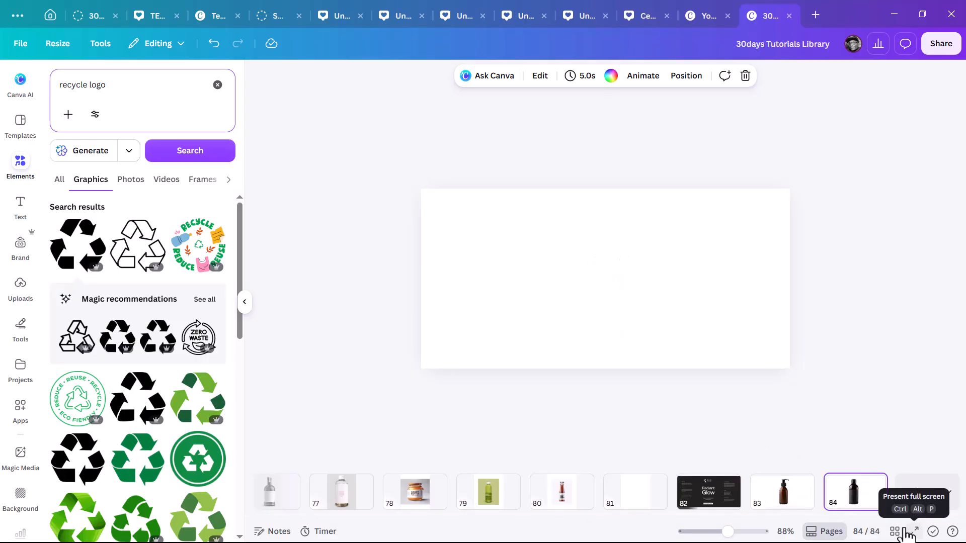
pyautogui.press('super')
pyautogui.click(203, 123)
pyautogui.click(96, 169)
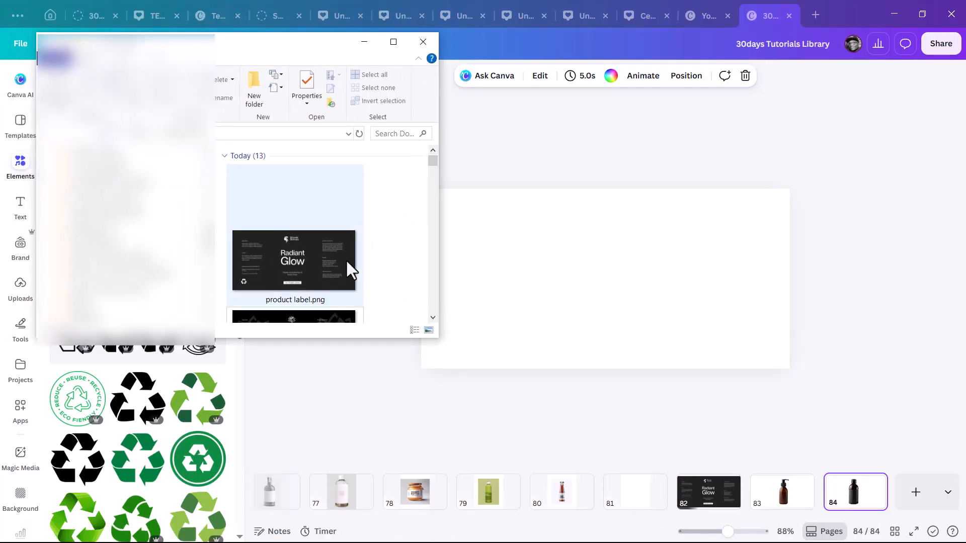
pyautogui.moveTo(281, 277); pyautogui.dragTo(596, 291)
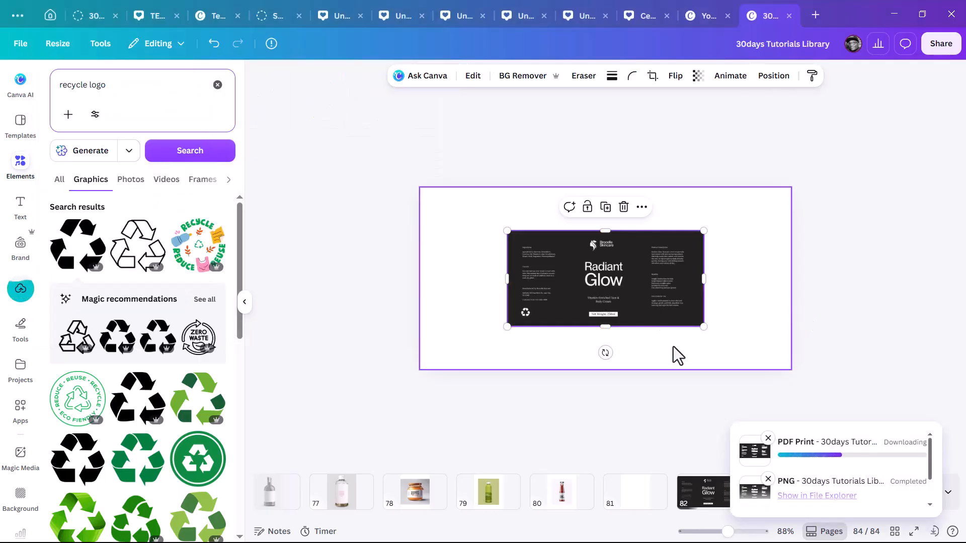
# - Scale the label image down and centre it over the lower body of the black bottle on page 84
pyautogui.moveTo(707, 231); pyautogui.dragTo(630, 262)
pyautogui.moveTo(598, 299); pyautogui.dragTo(680, 326)
pyautogui.moveTo(648, 296); pyautogui.dragTo(644, 304)
pyautogui.moveTo(663, 335); pyautogui.dragTo(674, 338)
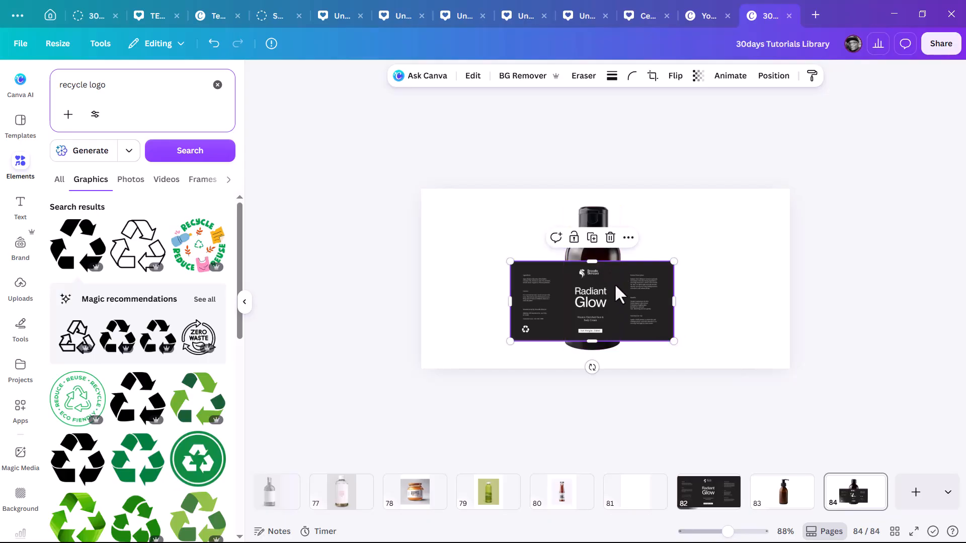
pyautogui.keyDown('ctrl'); pyautogui.scroll(5, 614, 283); pyautogui.keyUp('ctrl')
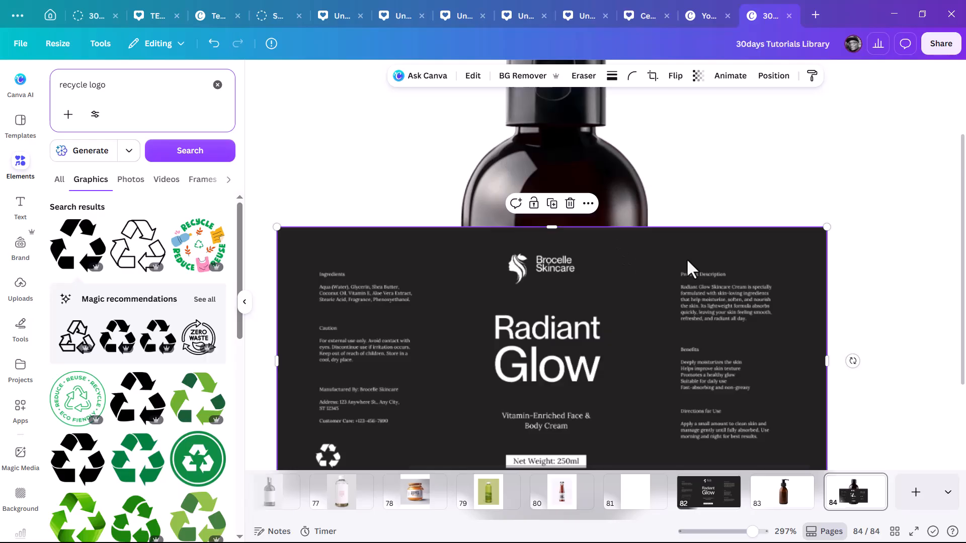
pyautogui.keyDown('ctrl'); pyautogui.scroll(-3, 685, 257); pyautogui.keyUp('ctrl')
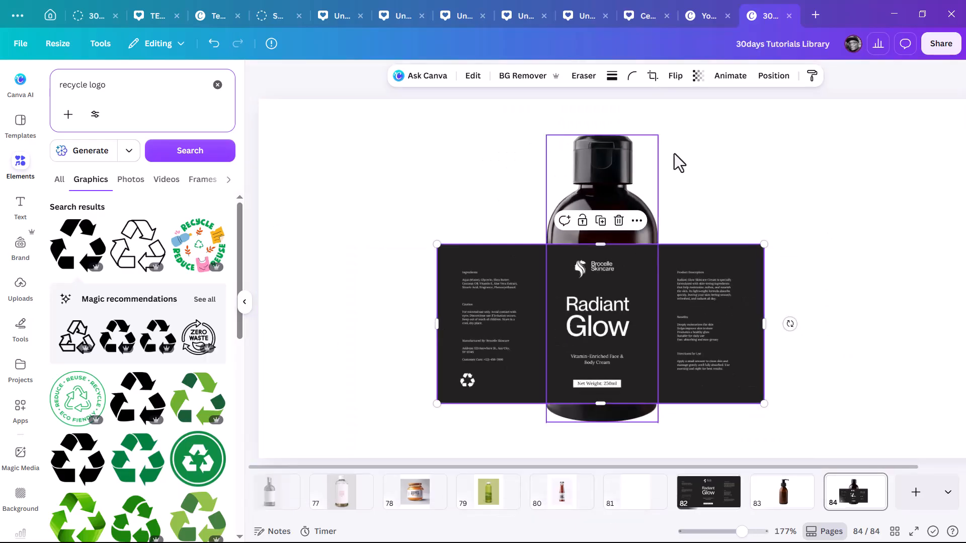
pyautogui.keyDown('ctrl'); pyautogui.scroll(-2, 869, 255); pyautogui.keyUp('ctrl')
pyautogui.click(853, 399)
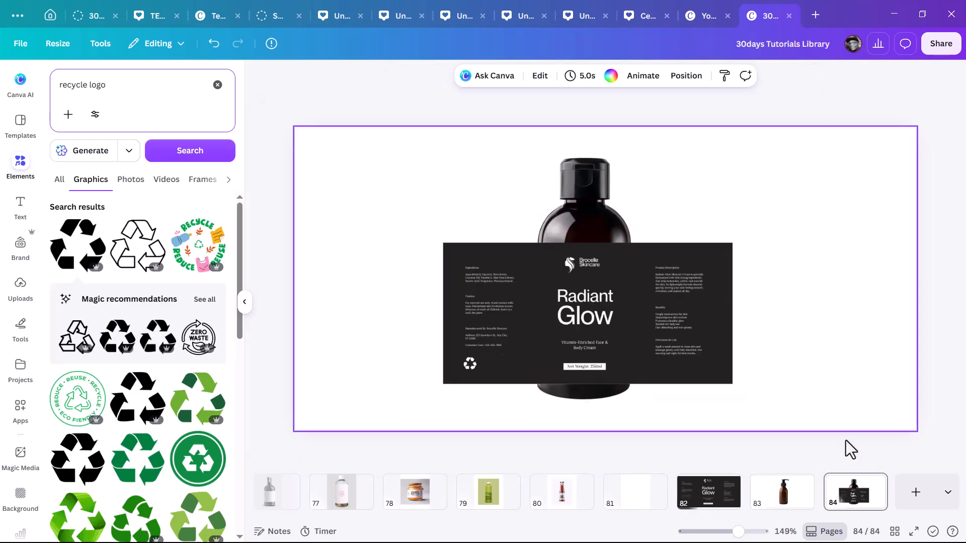
# - Copy the label image to page 83, scale it down and centre it over the lower body of the amber pump bottle
pyautogui.click(636, 337)
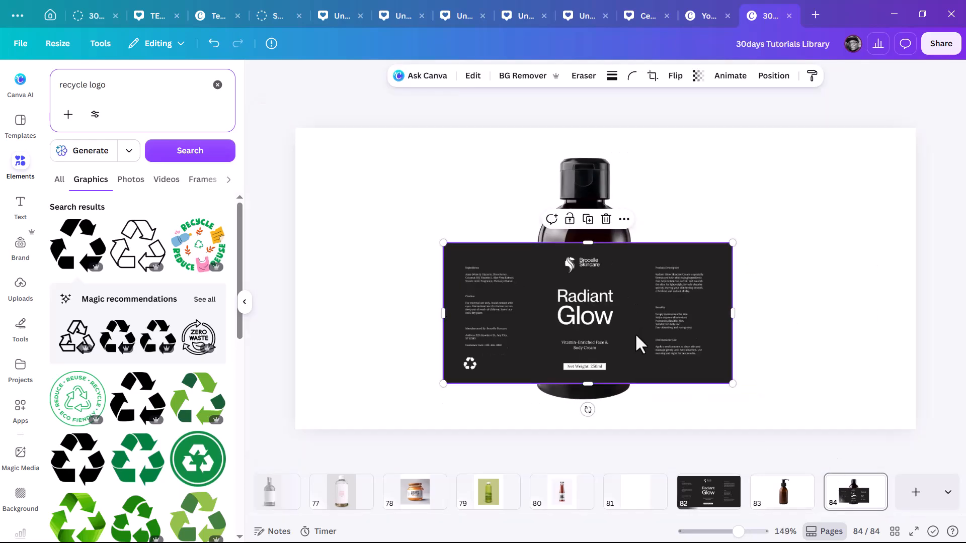
pyautogui.click(785, 498)
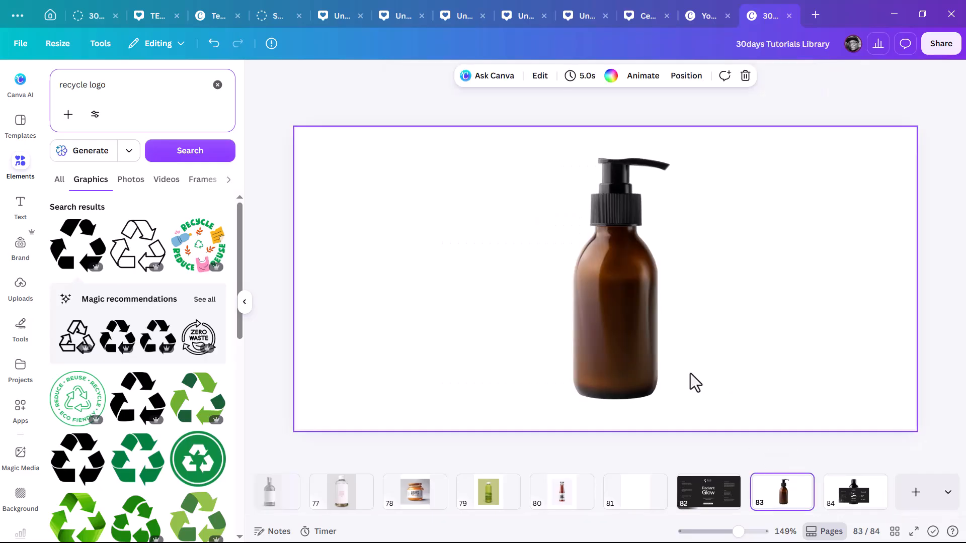
pyautogui.hotkey('ctrl', 'v')
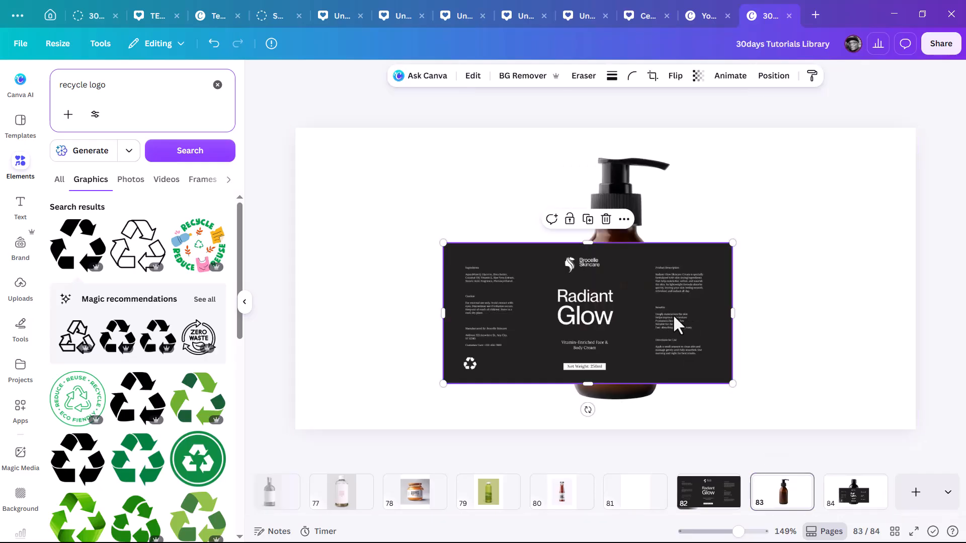
pyautogui.moveTo(686, 323); pyautogui.dragTo(707, 341)
pyautogui.moveTo(759, 401); pyautogui.dragTo(719, 380)
pyautogui.moveTo(686, 345); pyautogui.dragTo(715, 353)
pyautogui.click(819, 338)
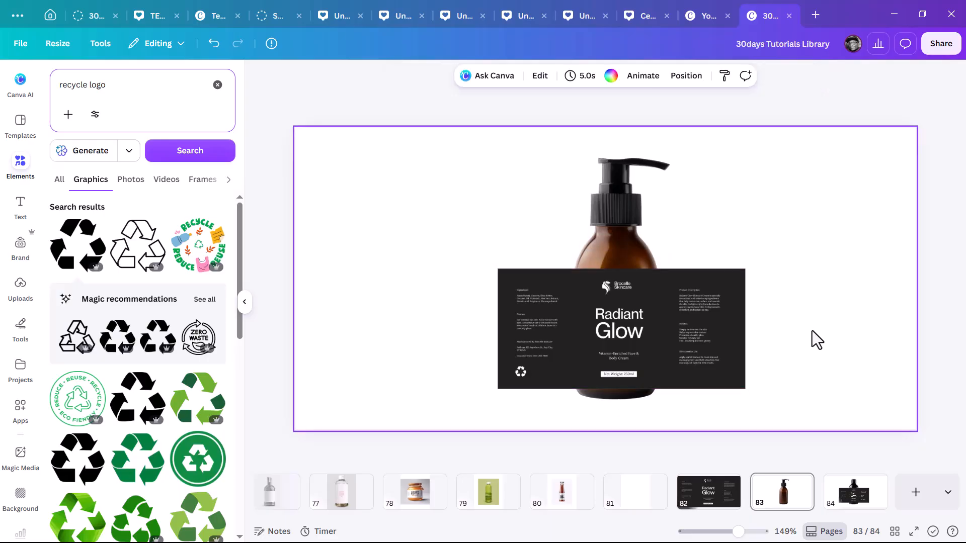
# - Search graphics for "drop shadow", add the soft black oval shadow, scale it down and place it under the pump bottle's base
pyautogui.click(122, 86)
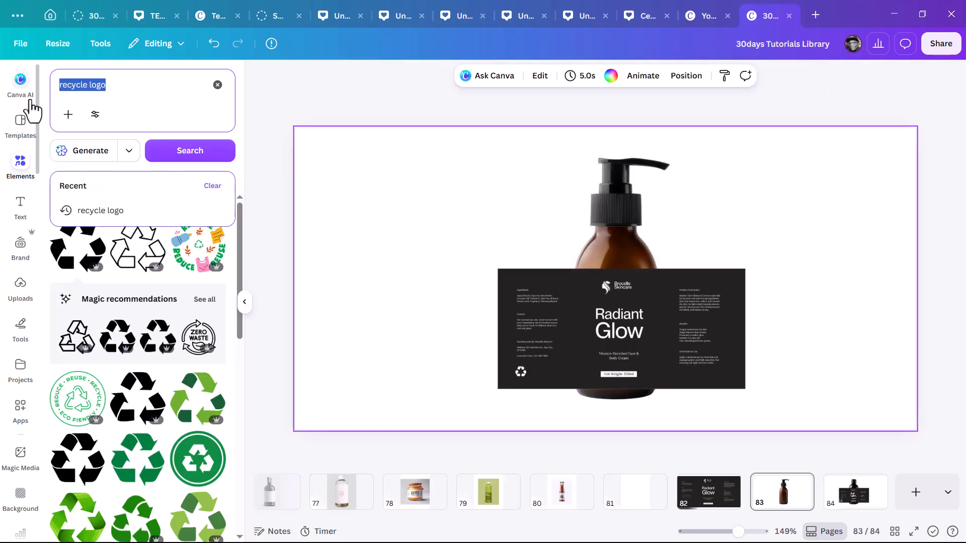
pyautogui.write('drop')
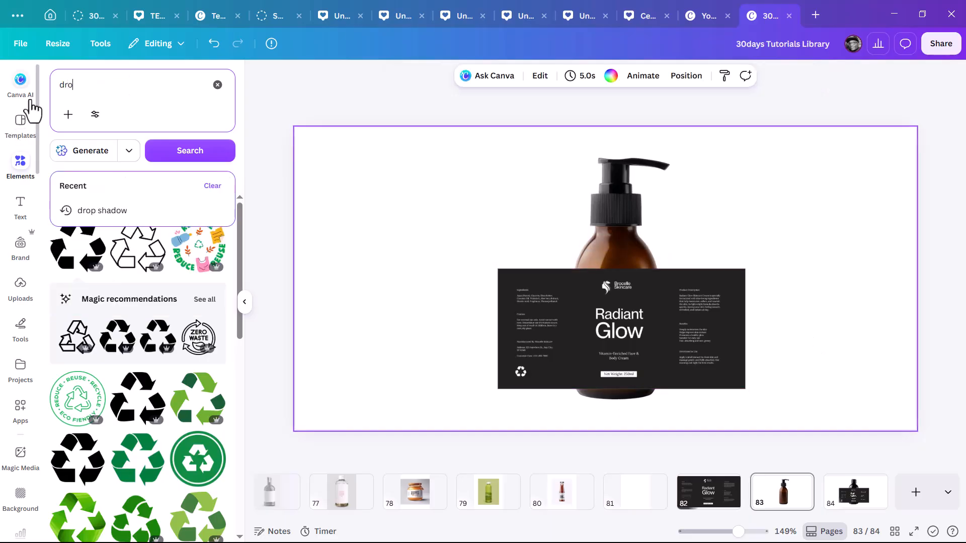
pyautogui.click(134, 209)
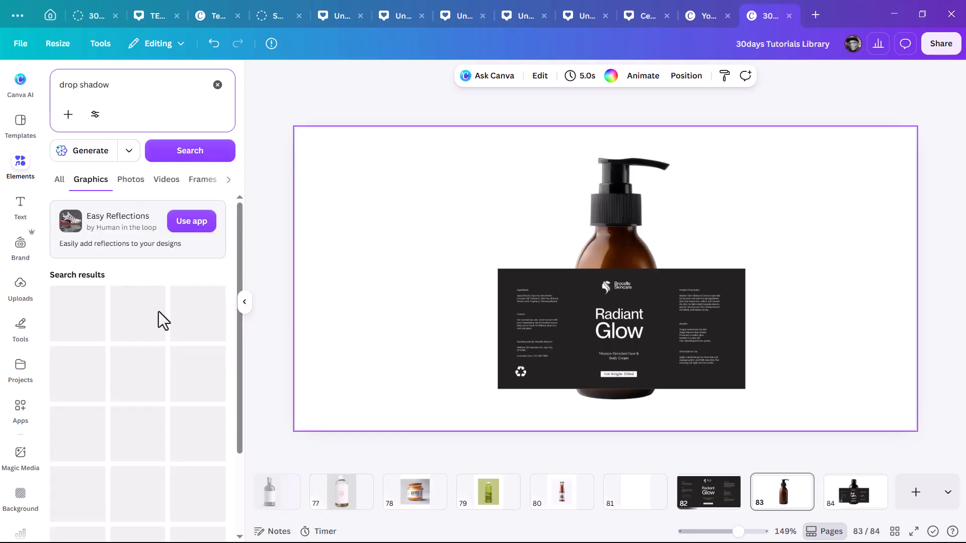
pyautogui.click(752, 265)
pyautogui.click(80, 321)
pyautogui.moveTo(880, 400); pyautogui.dragTo(557, 258)
pyautogui.moveTo(441, 185); pyautogui.dragTo(612, 410)
pyautogui.click(841, 298)
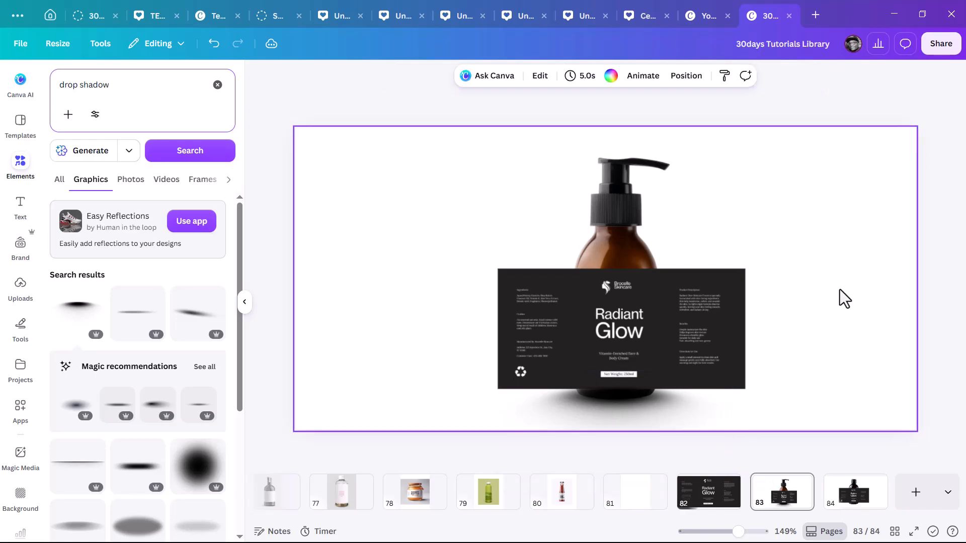
# - Copy the drop shadow to page 84 and centre it beneath the base of the black bottle
pyautogui.click(658, 425)
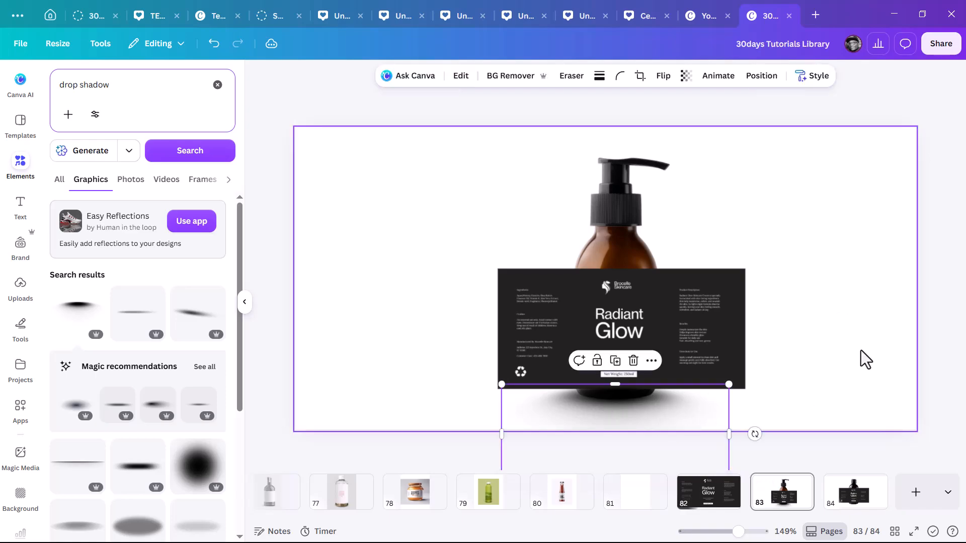
pyautogui.click(847, 506)
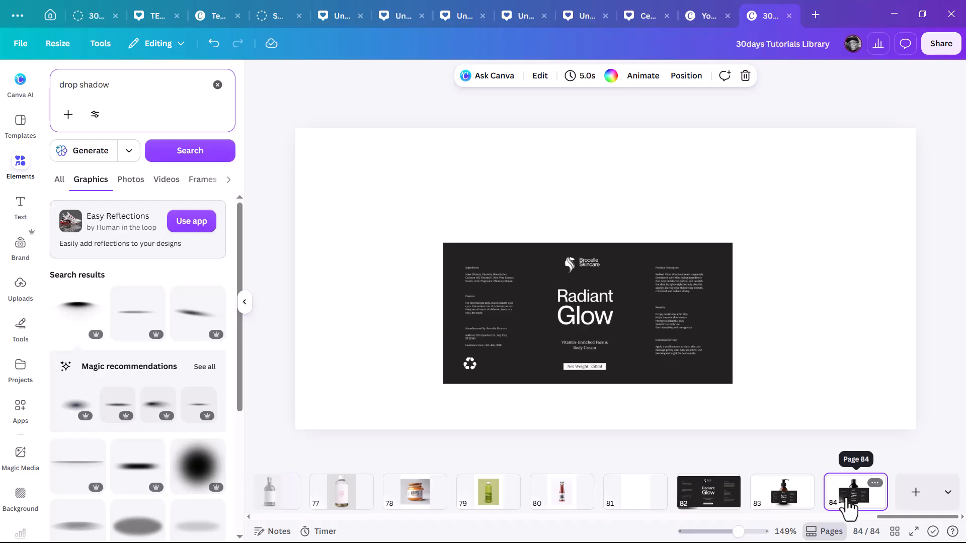
pyautogui.hotkey('ctrl', 'v')
pyautogui.moveTo(663, 410); pyautogui.dragTo(648, 410)
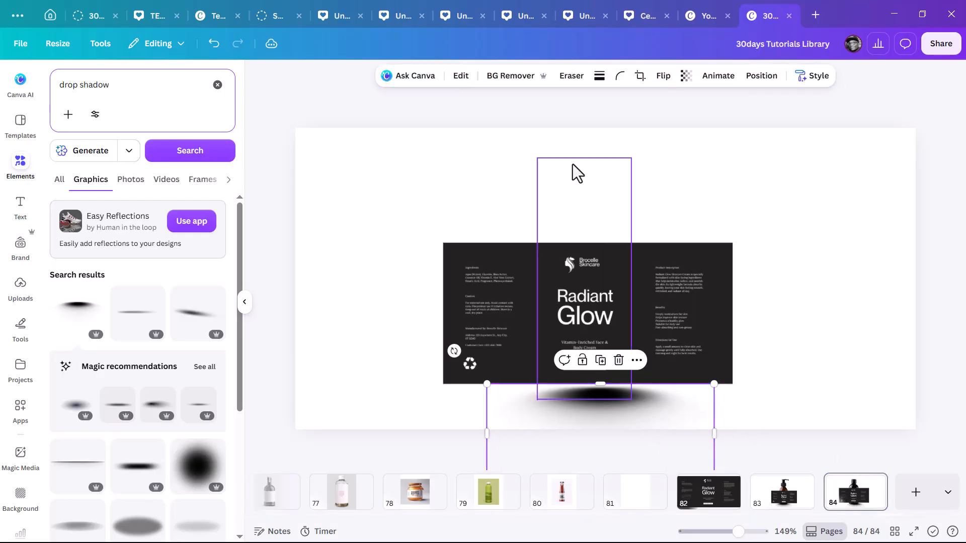
pyautogui.click(581, 177)
pyautogui.click(660, 395)
pyautogui.moveTo(671, 403); pyautogui.dragTo(659, 392)
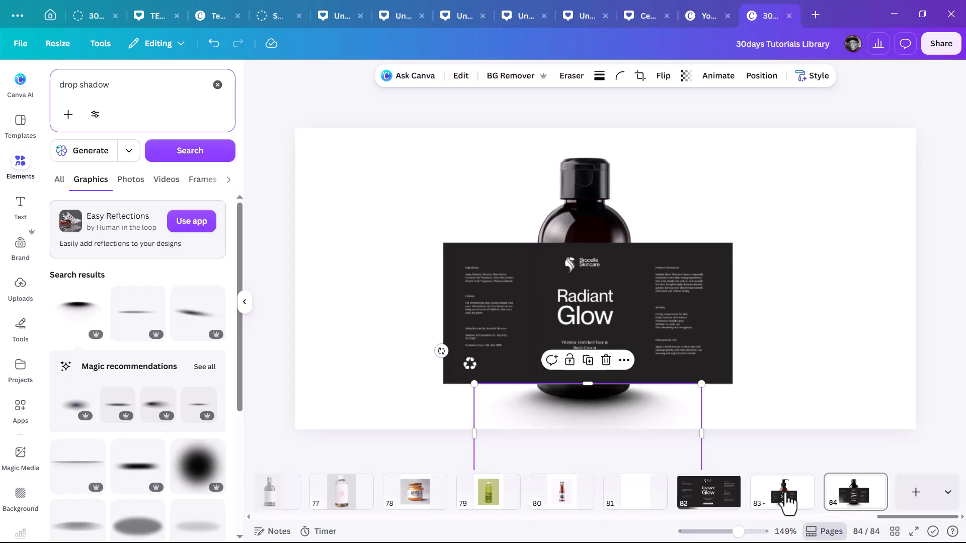
pyautogui.click(805, 358)
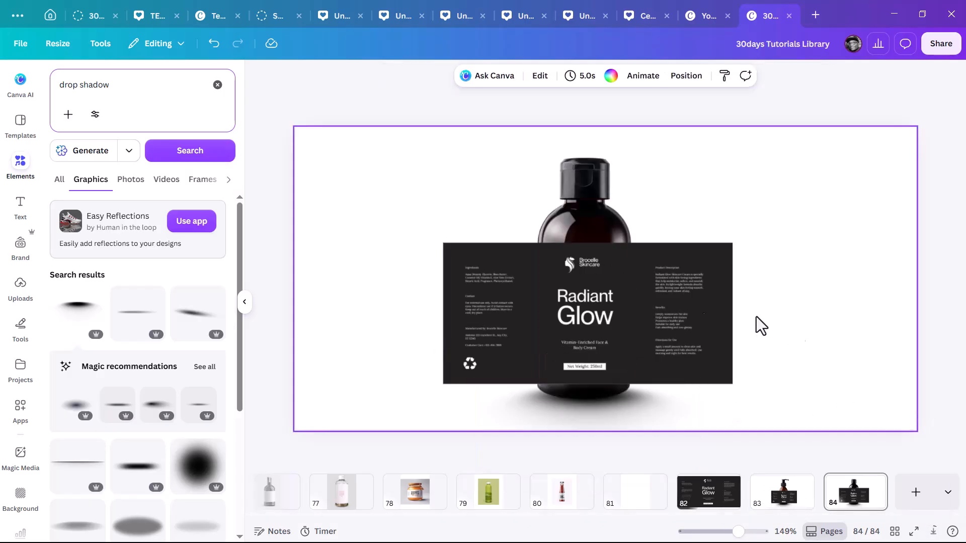
pyautogui.click(938, 46)
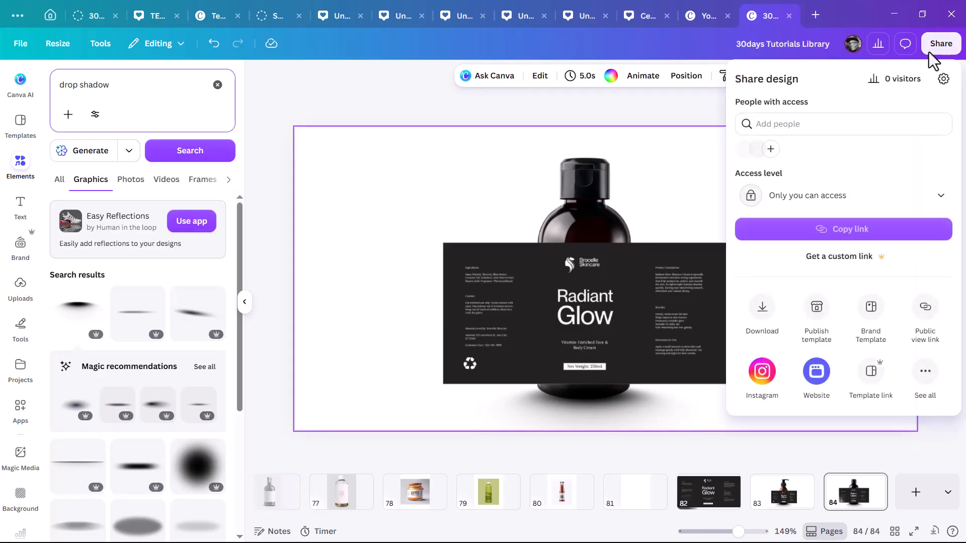
pyautogui.click(772, 307)
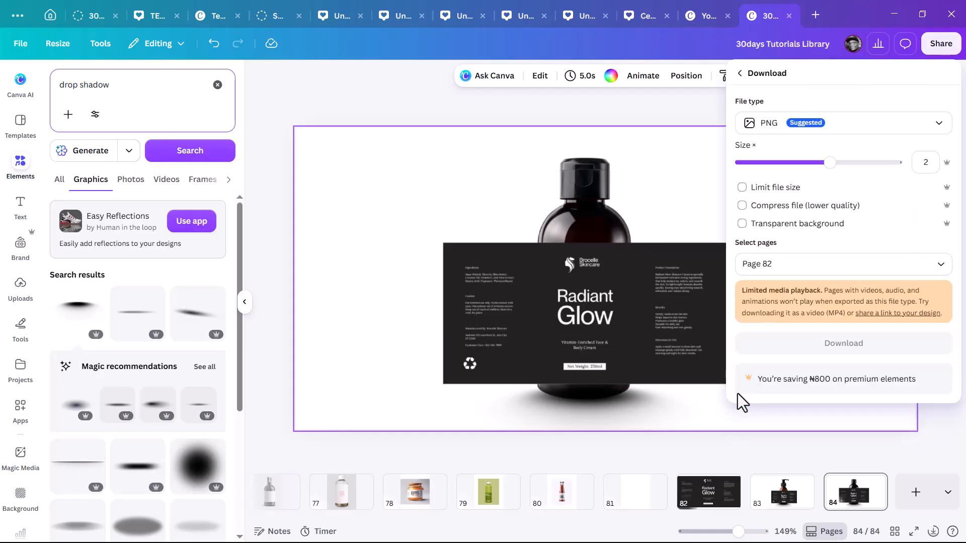
pyautogui.click(633, 196)
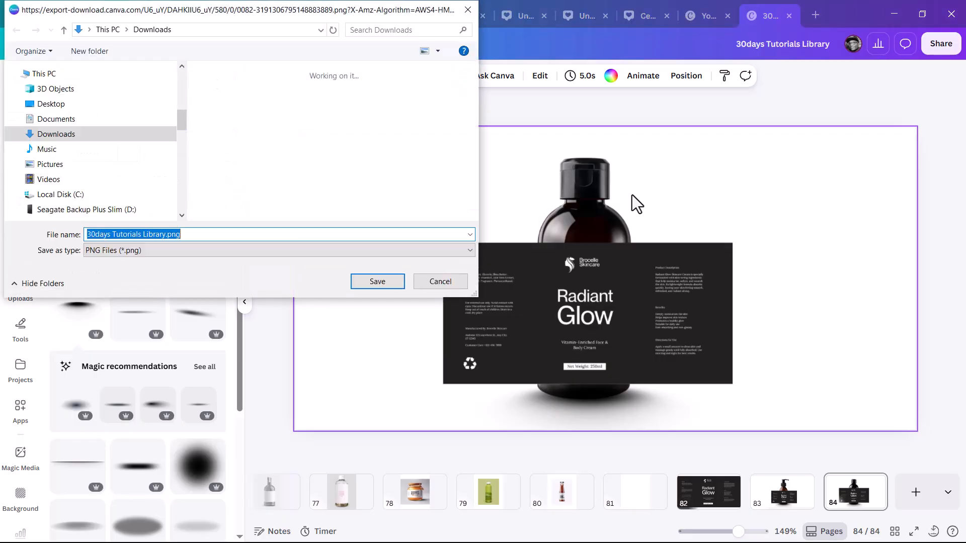
pyautogui.click(437, 287)
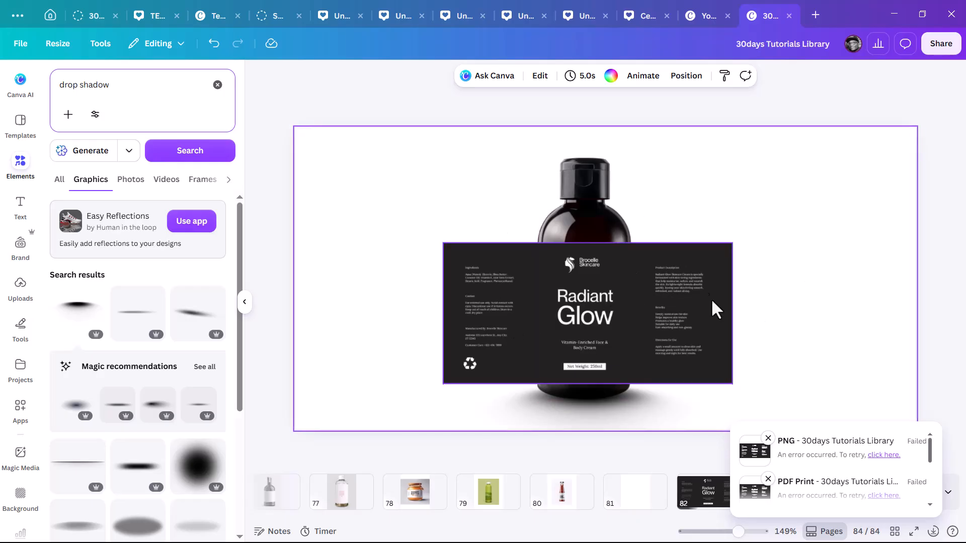
# - Search photos for "skincare bottle", add the plain black dropper bottle to page 84 and place it right of the labelled bottle
pyautogui.click(602, 216)
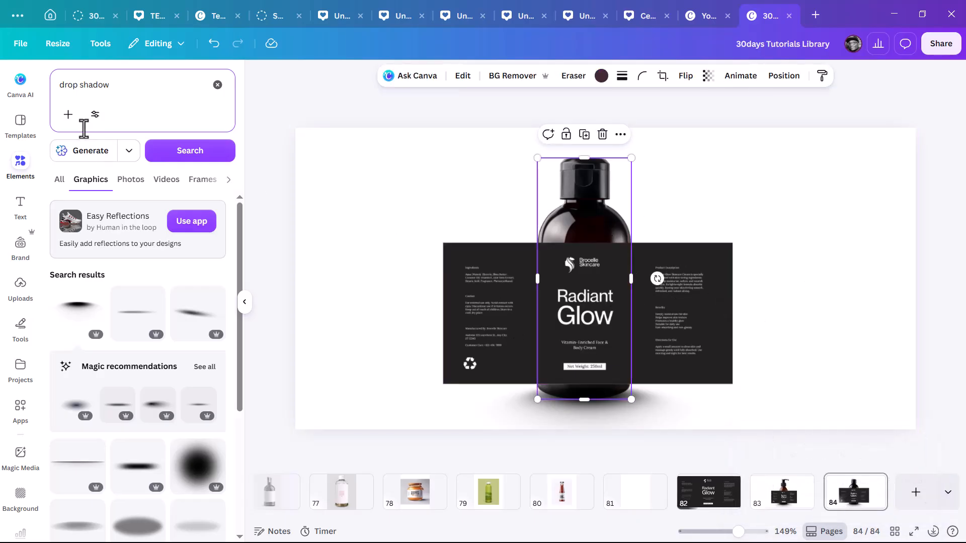
pyautogui.click(21, 171)
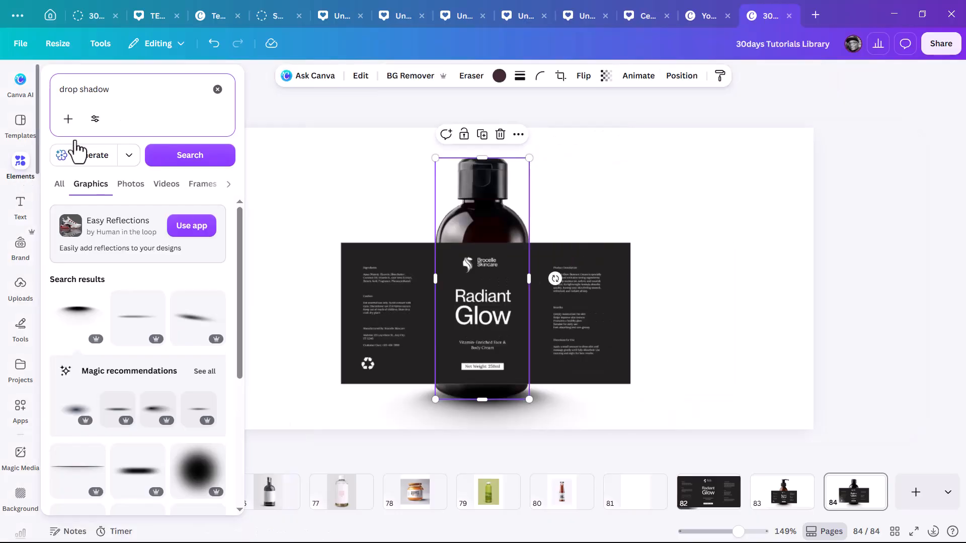
pyautogui.click(136, 87)
pyautogui.write('skincare')
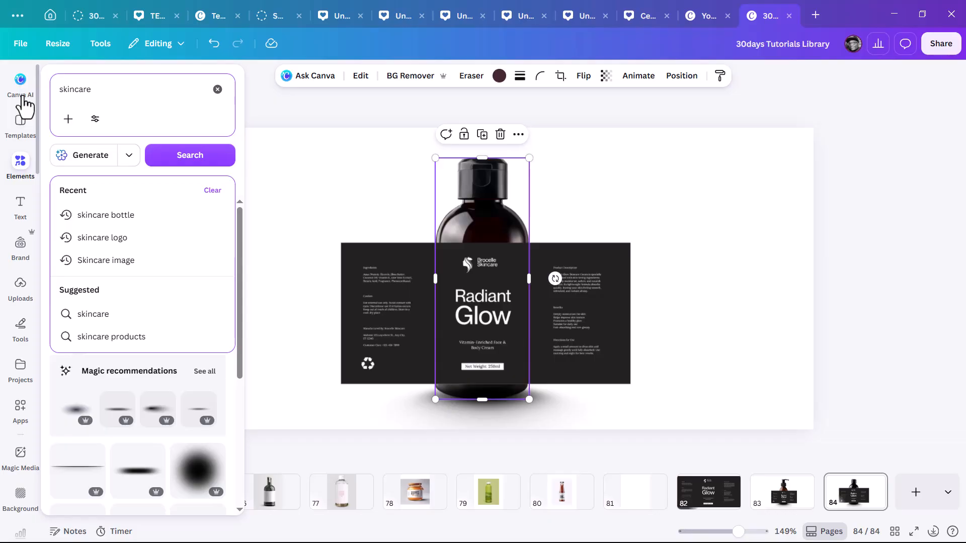
pyautogui.write(' bottle')
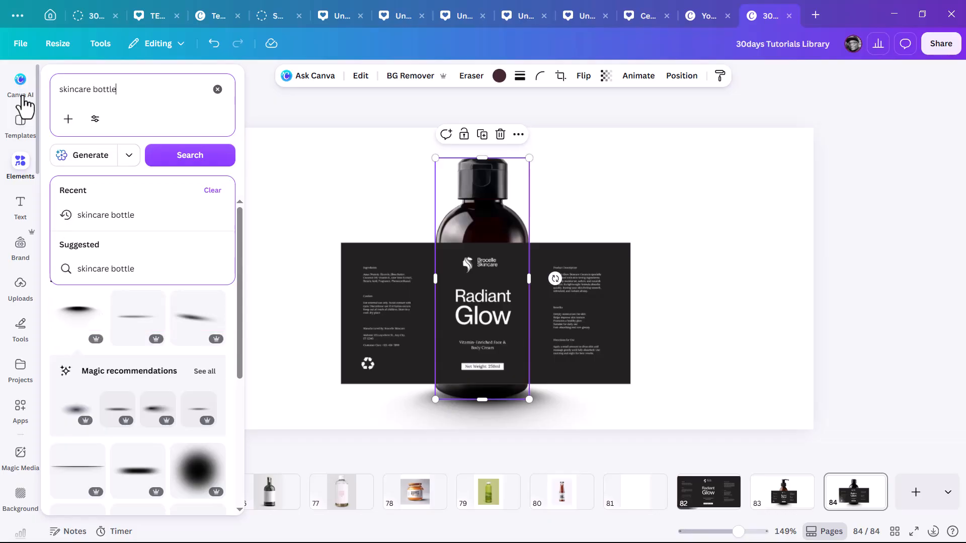
pyautogui.press('Return')
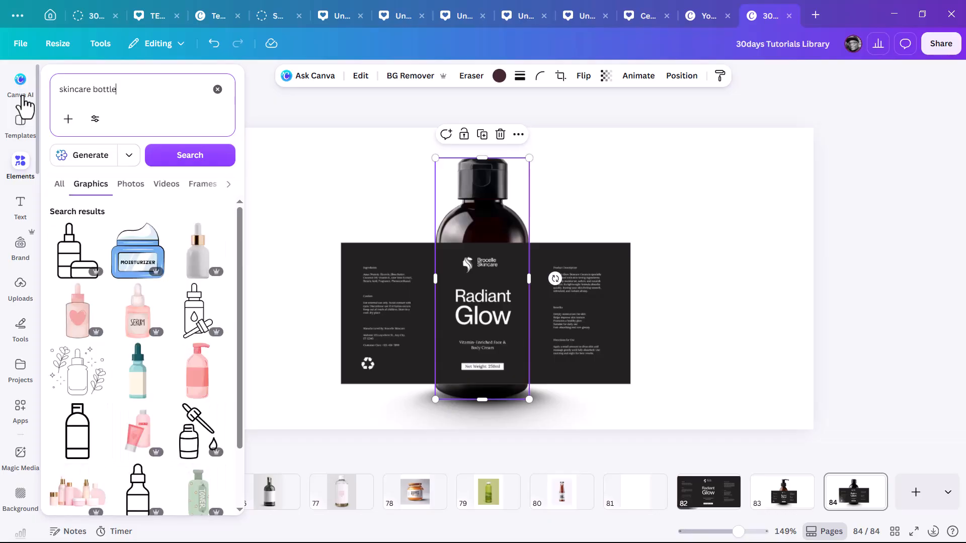
pyautogui.click(18, 160)
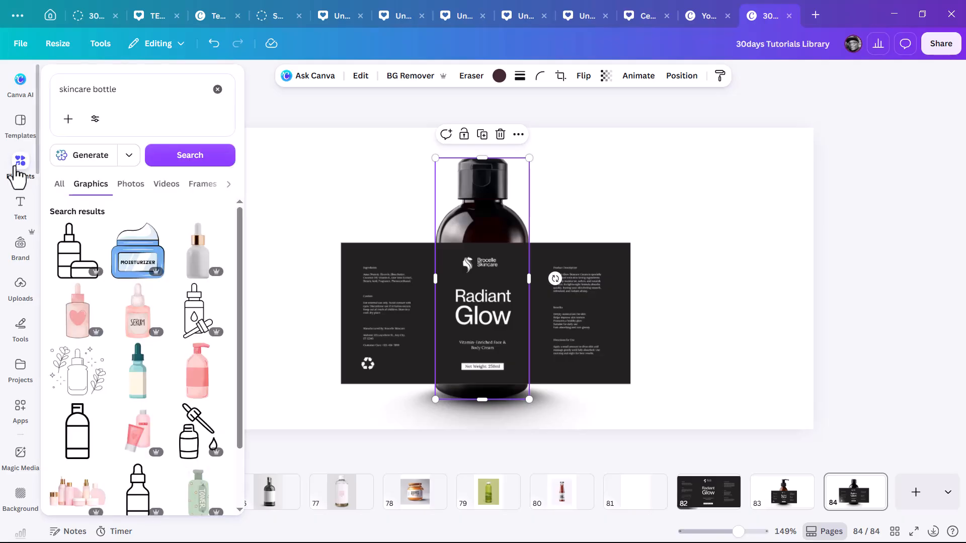
pyautogui.click(123, 187)
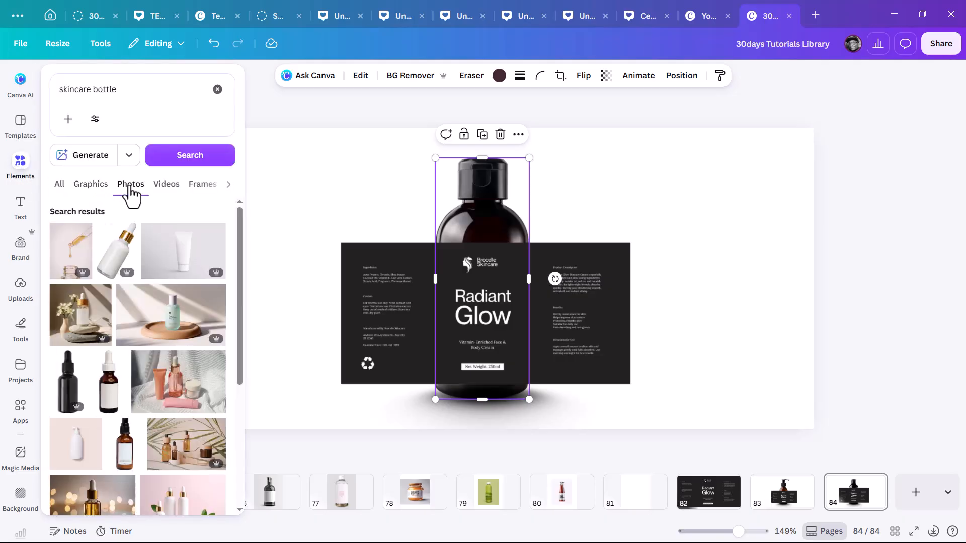
pyautogui.scroll(-1, 111, 415)
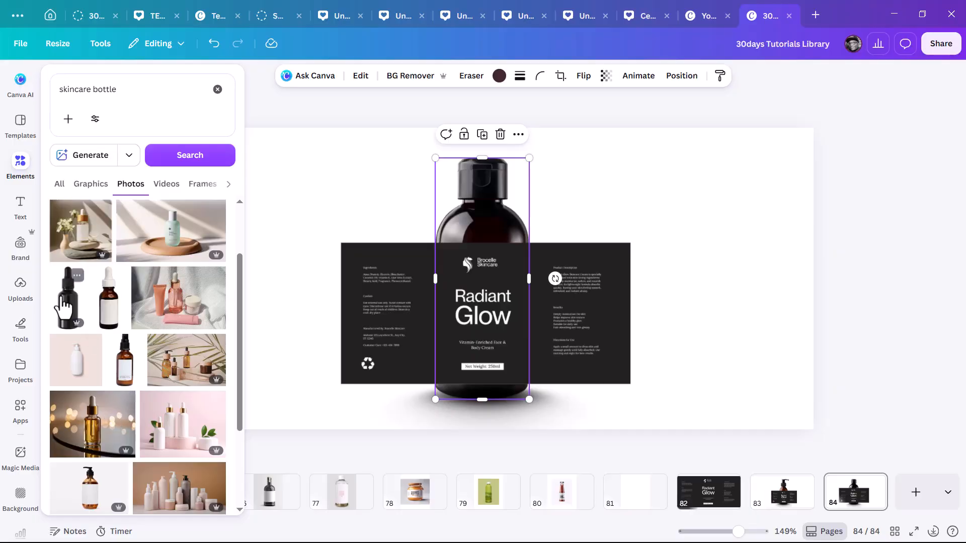
pyautogui.click(68, 302)
pyautogui.moveTo(526, 292); pyautogui.dragTo(682, 289)
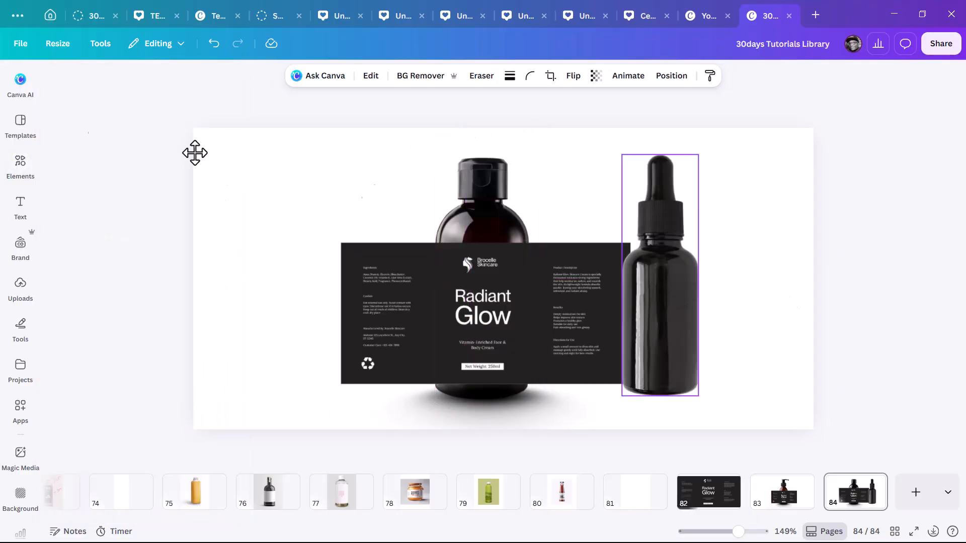
# - Add the photo of the amber pump bottle with a blank white label to page 84 and move it to the page's left half
pyautogui.click(20, 171)
pyautogui.scroll(-5, 138, 355)
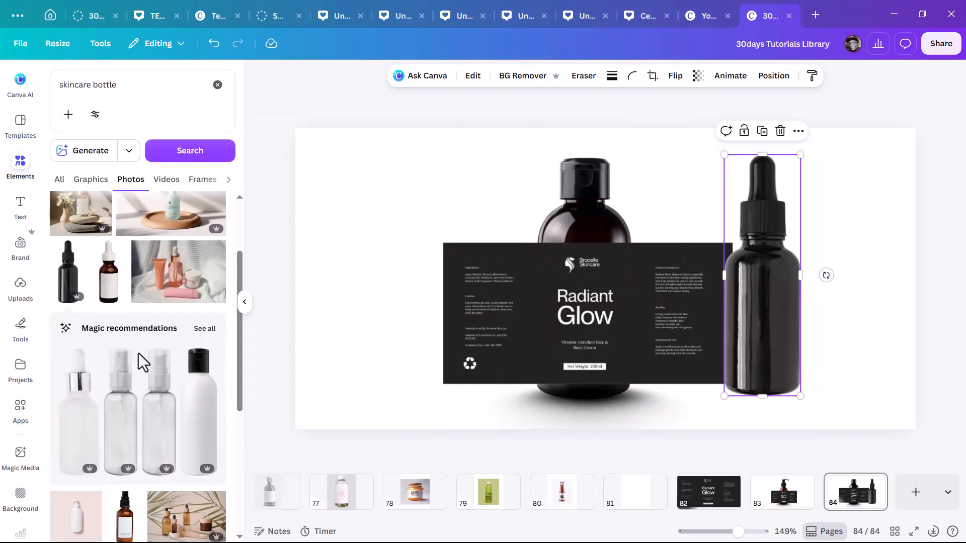
pyautogui.scroll(-3, 137, 357)
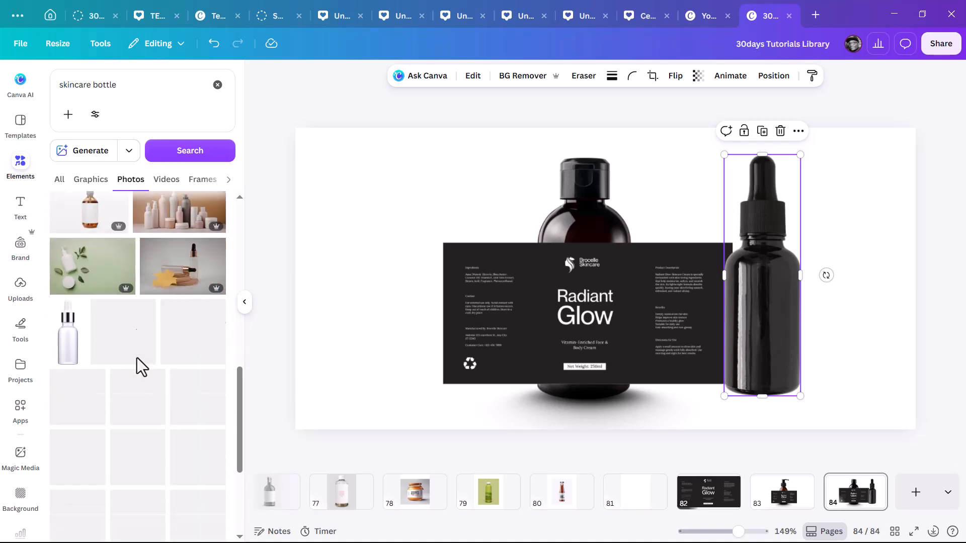
pyautogui.click(89, 347)
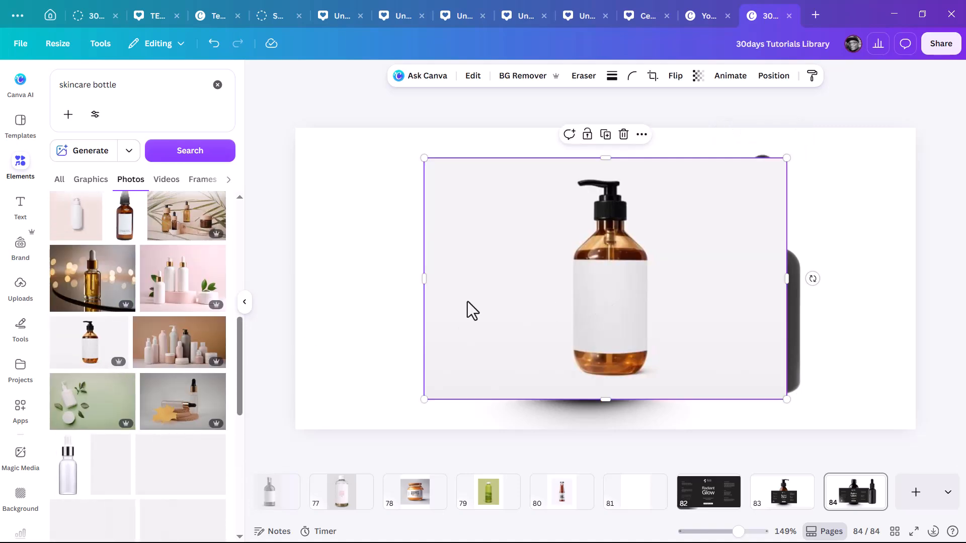
pyautogui.moveTo(607, 301); pyautogui.dragTo(467, 300)
# - Add the recommended photo of the amber pump bottle on a white block, shift it left and remove its background
pyautogui.scroll(-3, 90, 427)
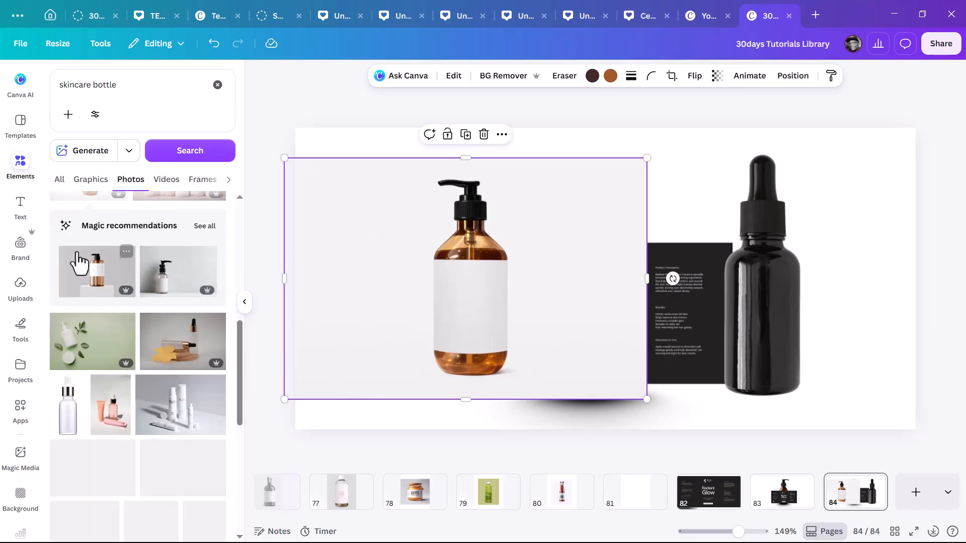
pyautogui.click(92, 278)
pyautogui.moveTo(651, 282); pyautogui.dragTo(557, 277)
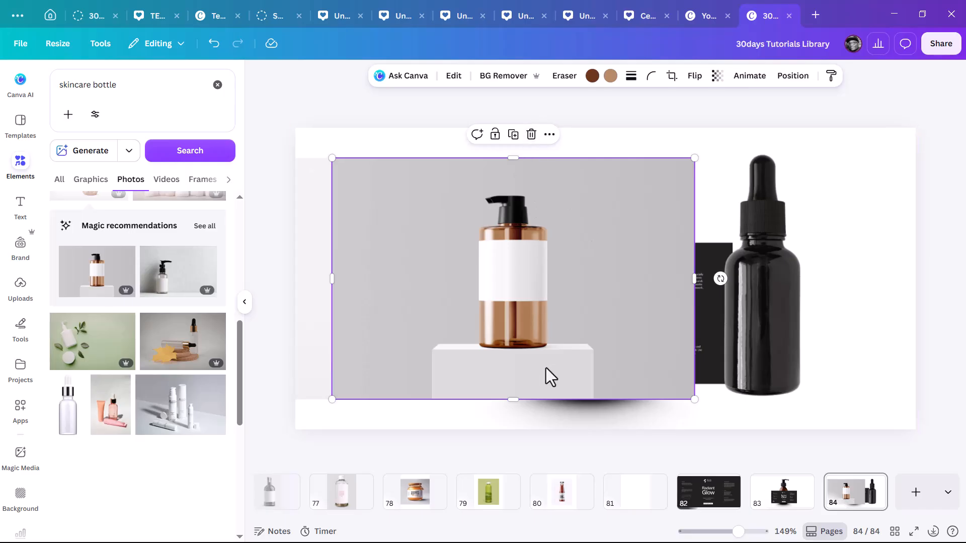
pyautogui.click(497, 79)
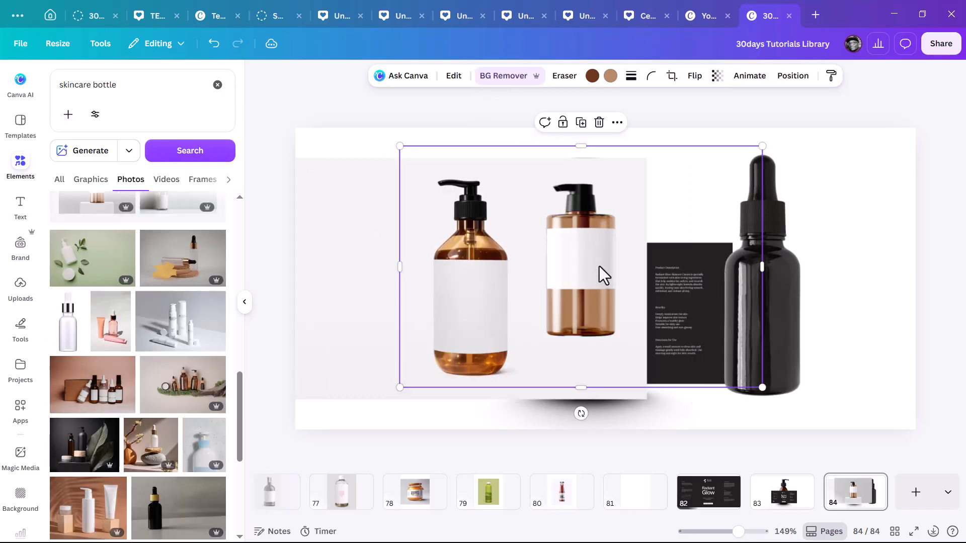